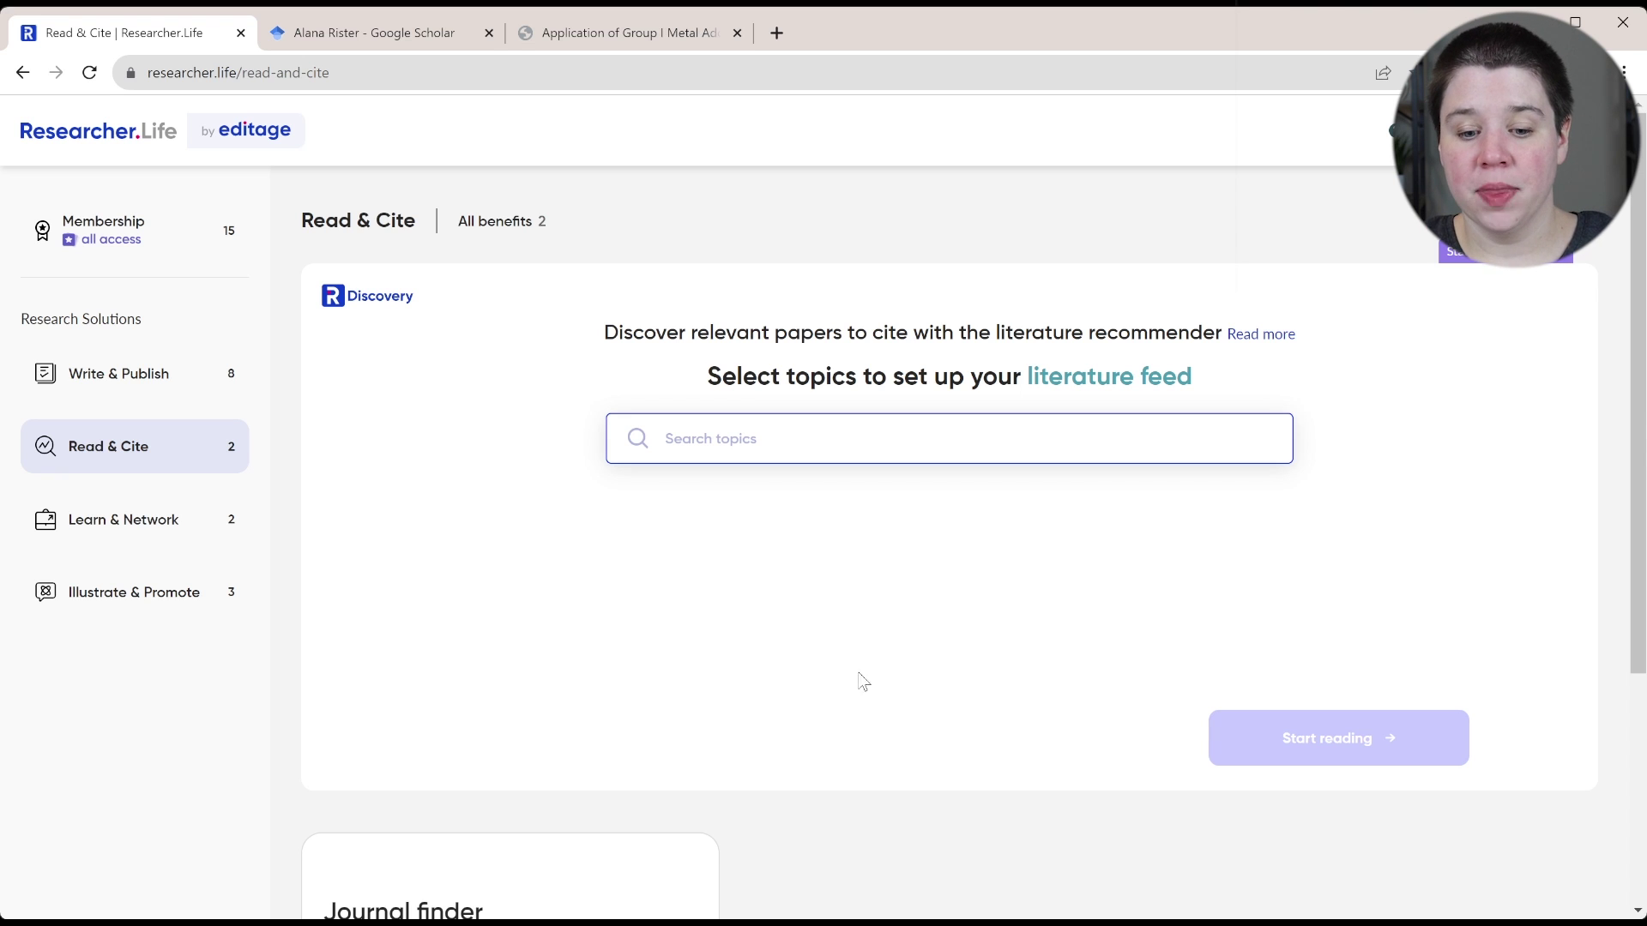
Step: Scroll down the Read & Cite benefits page toward the Journal finder benefit
scroll(794, 749, down, 4)
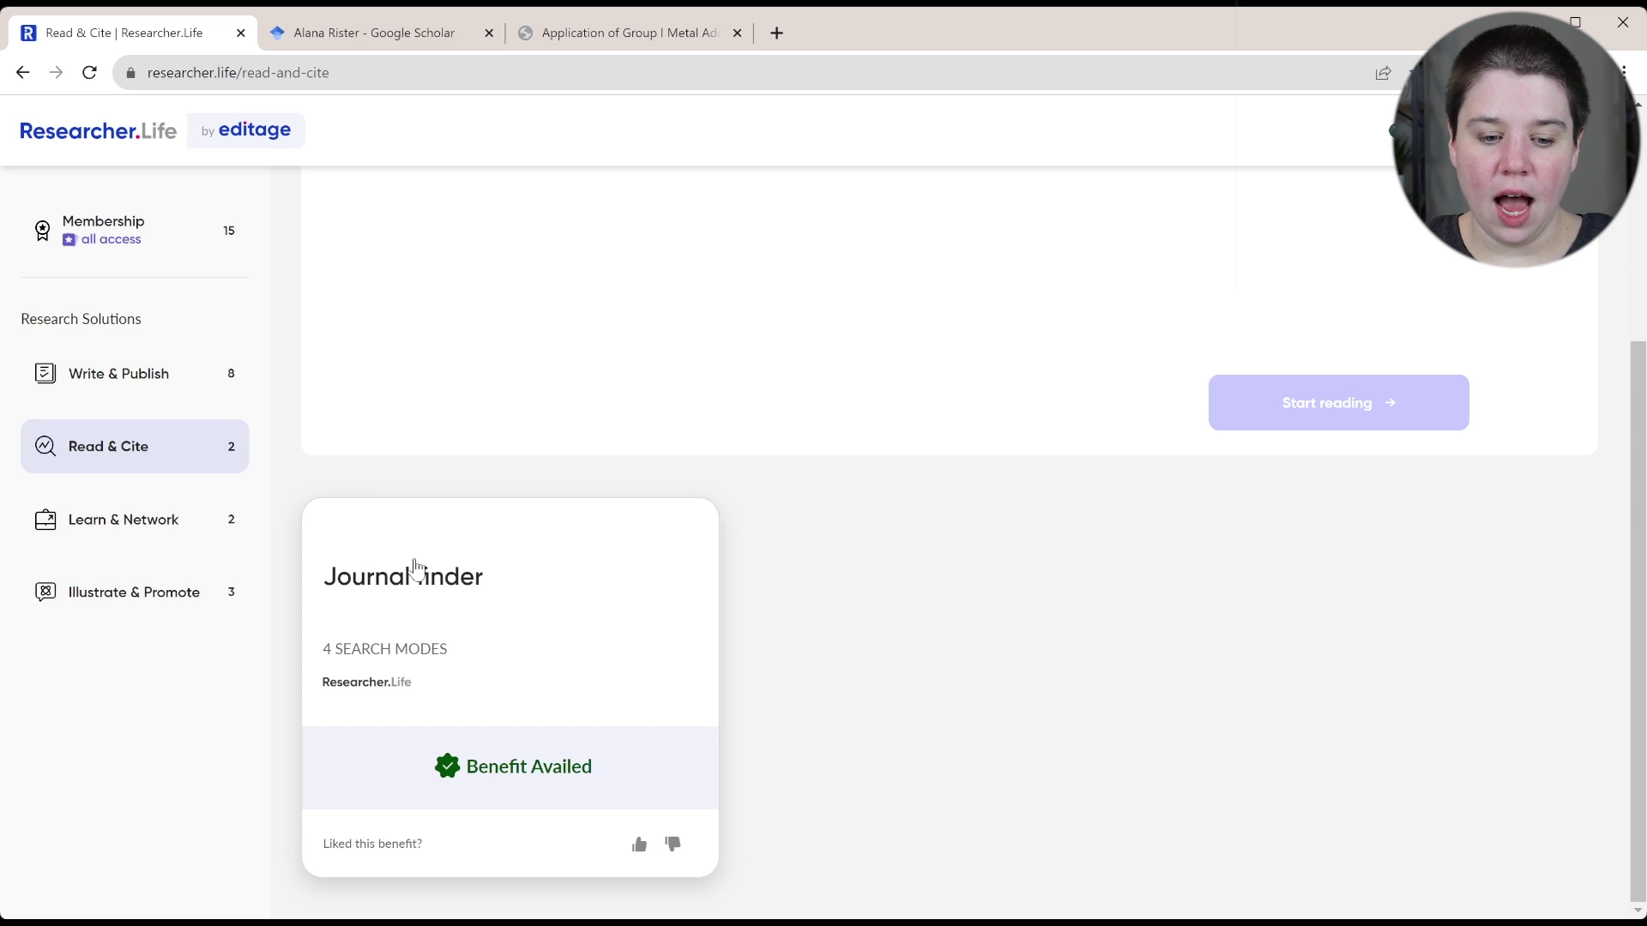
Step: Launch Journal Finder from the Journal finder benefit details, then switch to the steroid paper's PDF tab
click(414, 568)
scroll(1147, 772, down, 4)
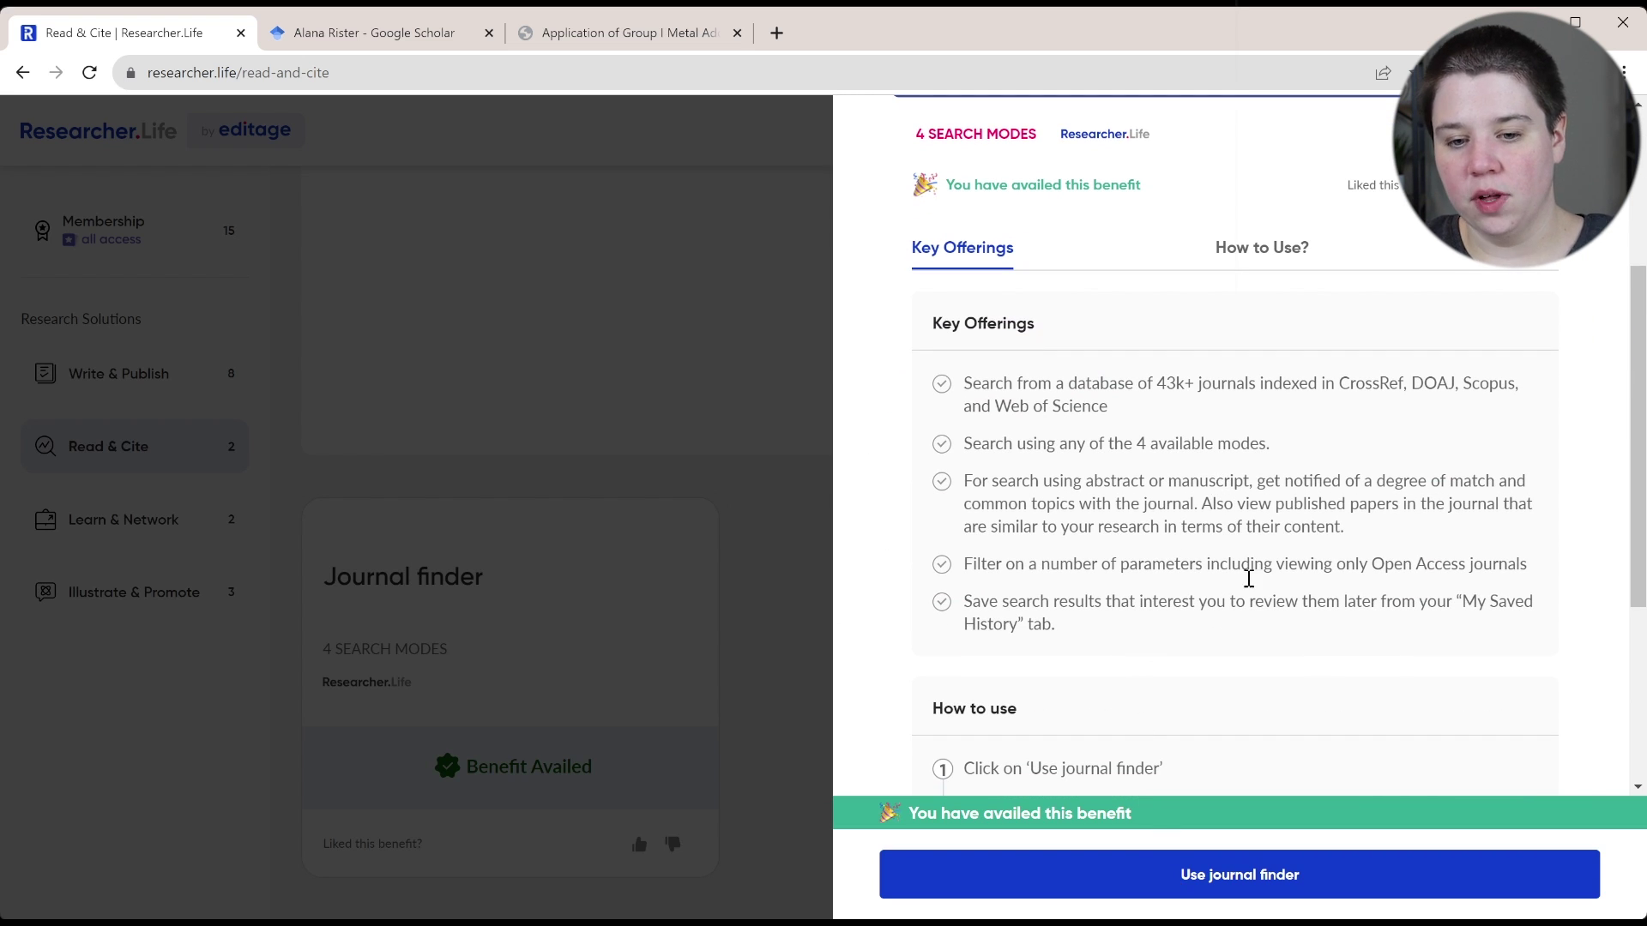
scroll(1249, 579, down, 5)
click(1213, 875)
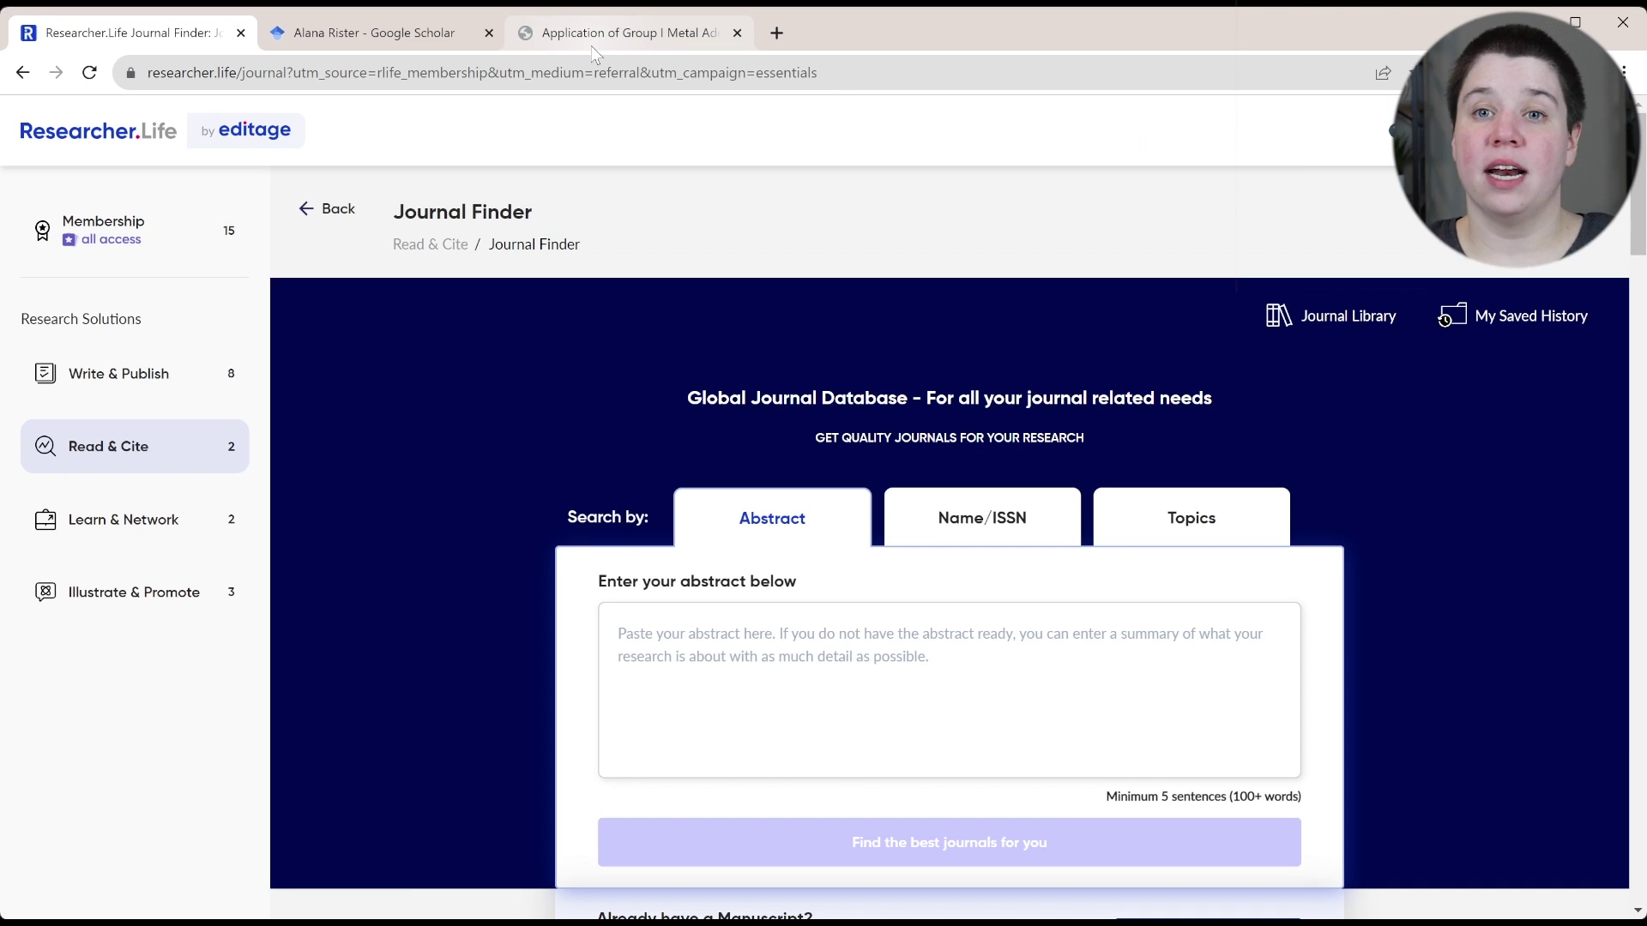
click(593, 42)
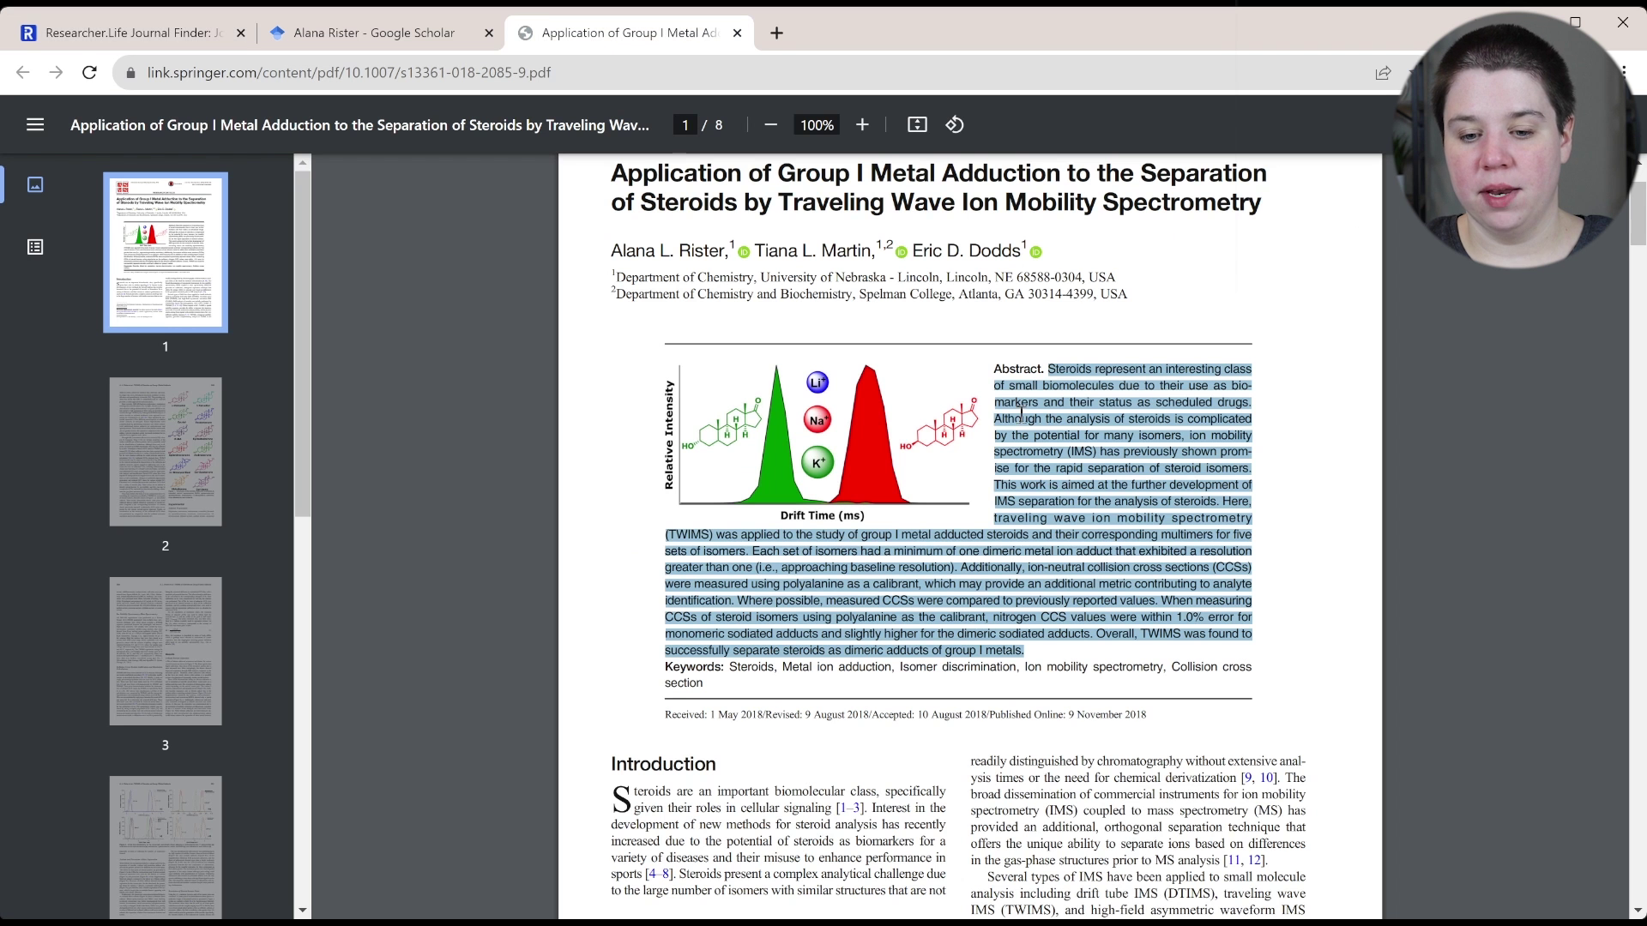
scroll(1062, 515, up, 2)
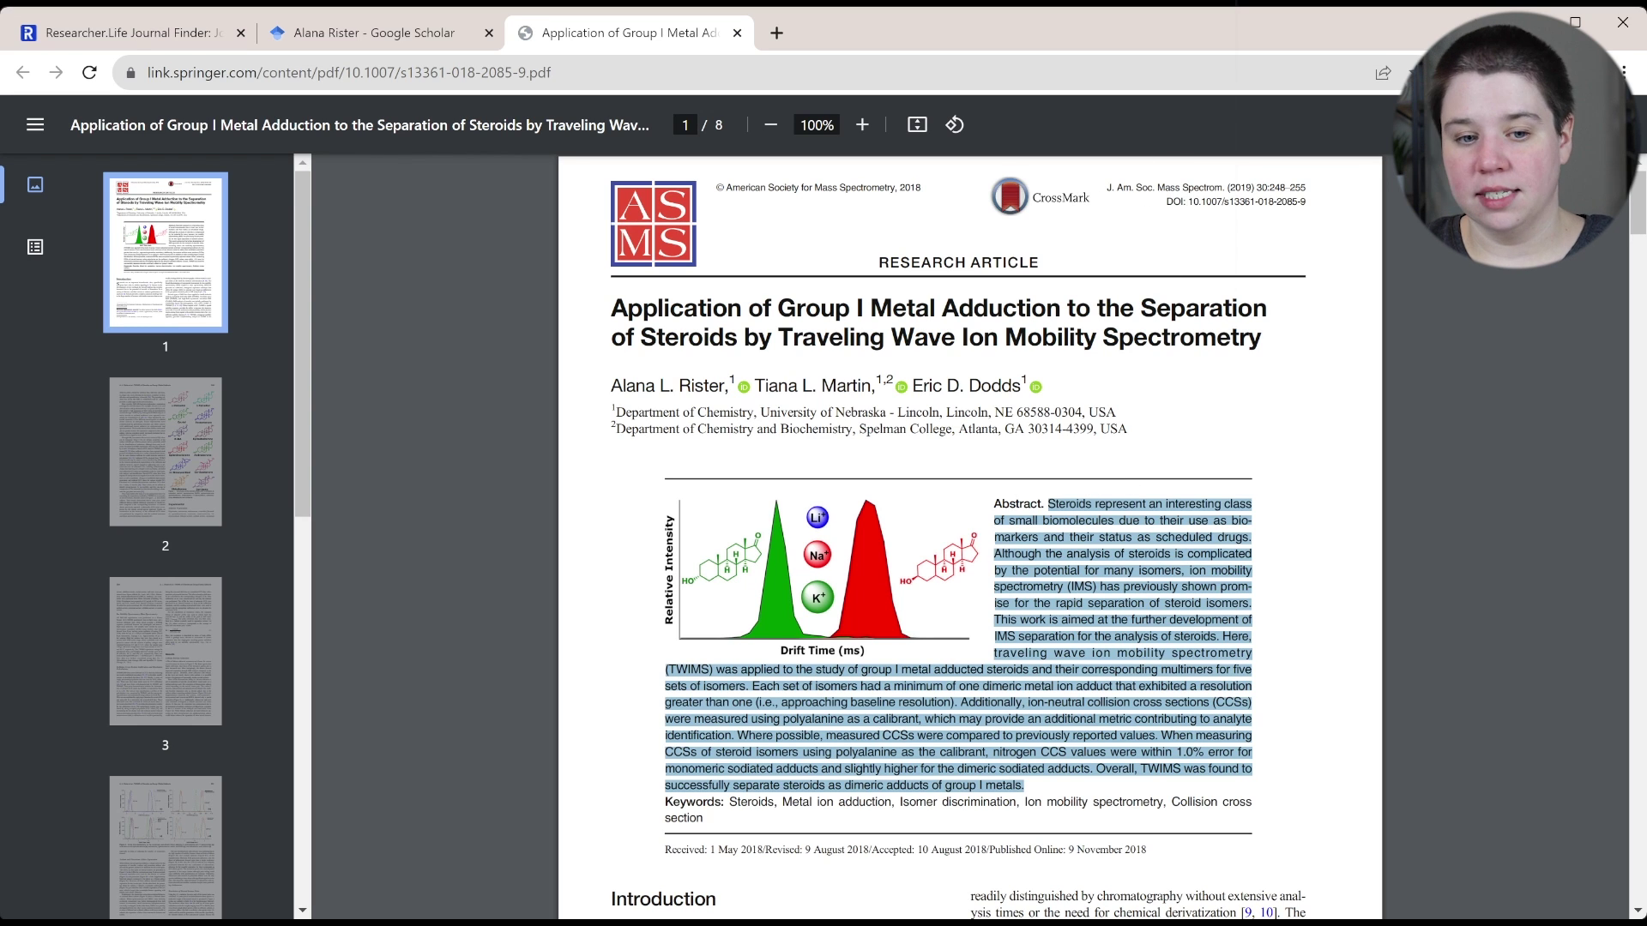
click(97, 36)
Step: Paste the steroid paper's abstract into the abstract box and search for matching journals
click(646, 651)
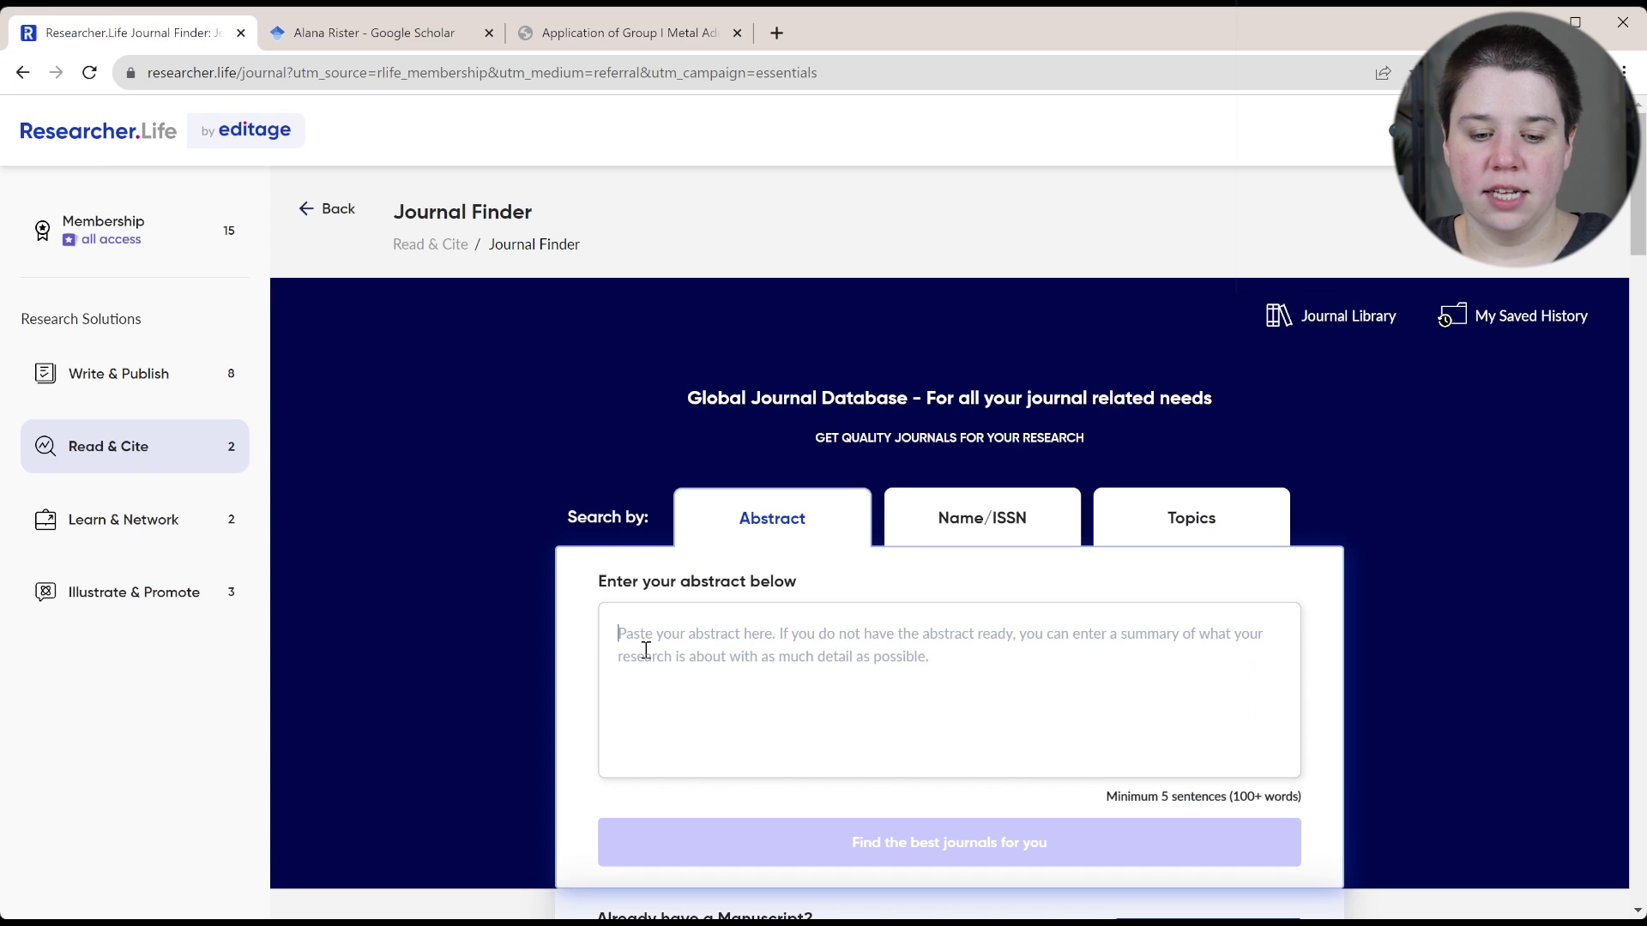
key(ctrl+v)
click(939, 851)
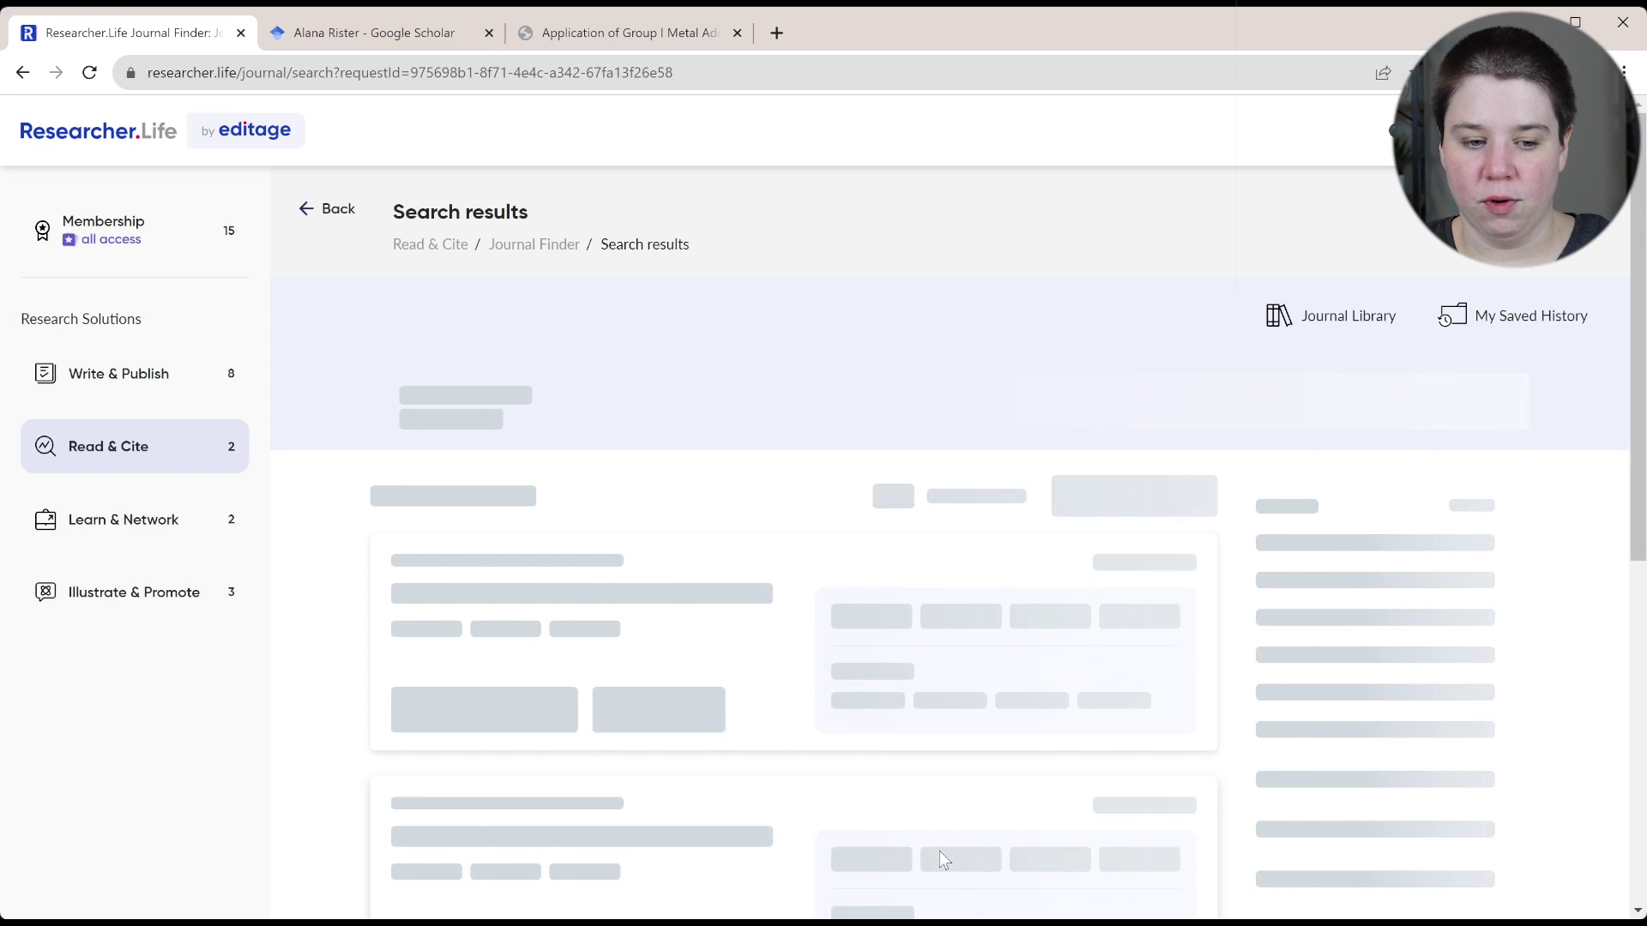
scroll(607, 632, down, 2)
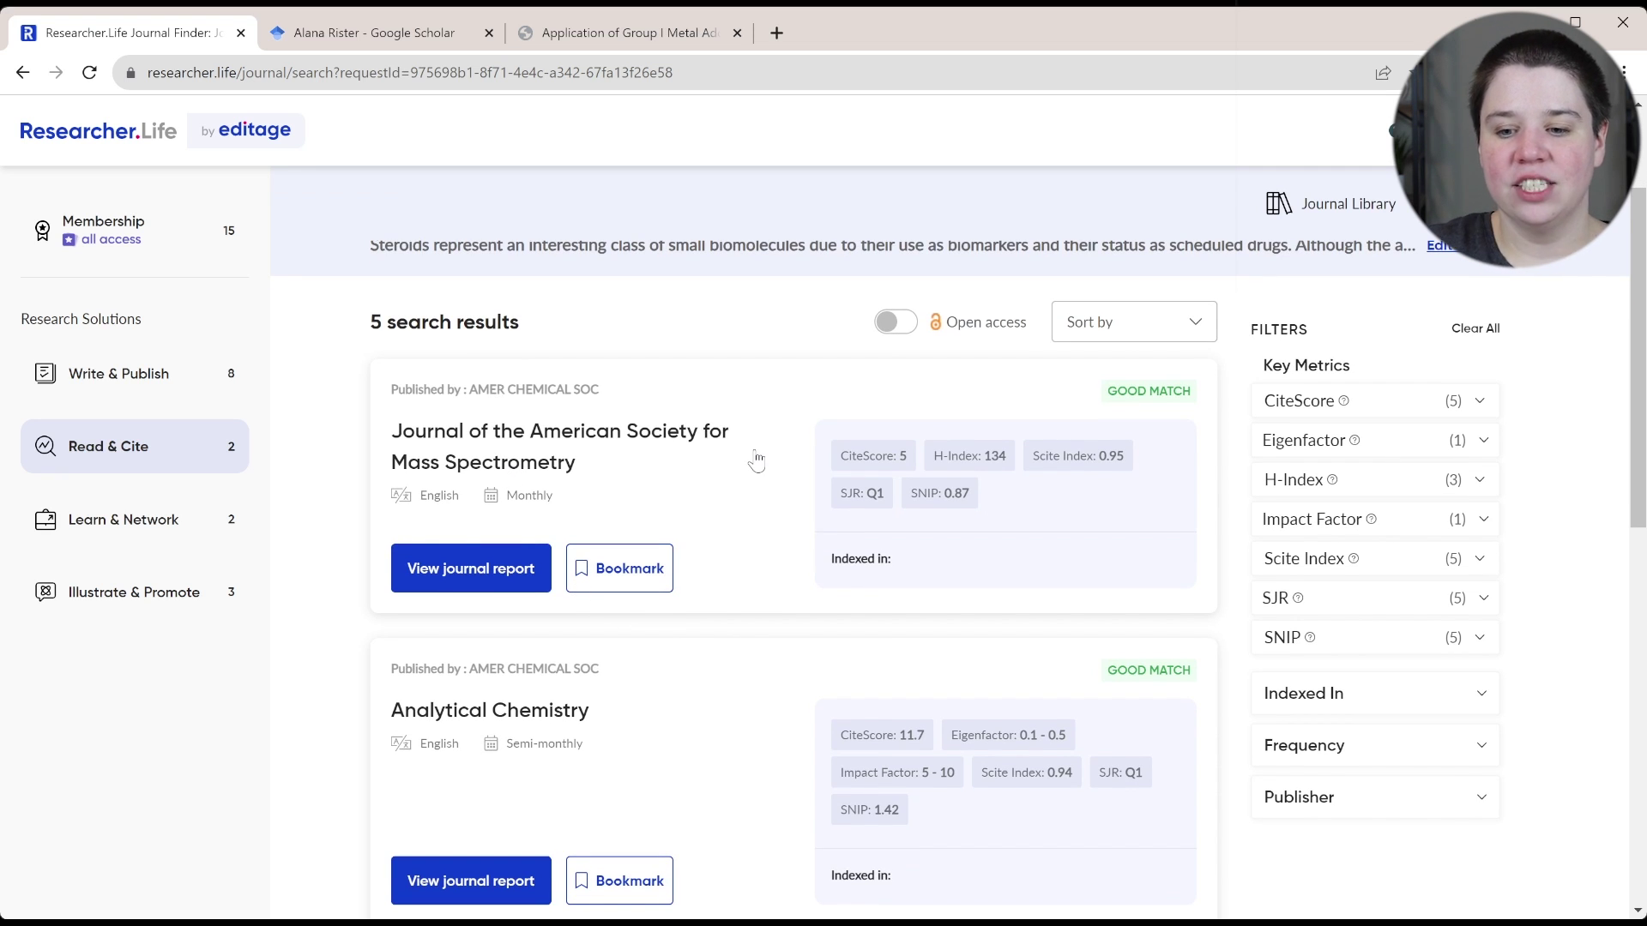
scroll(756, 461, up, 2)
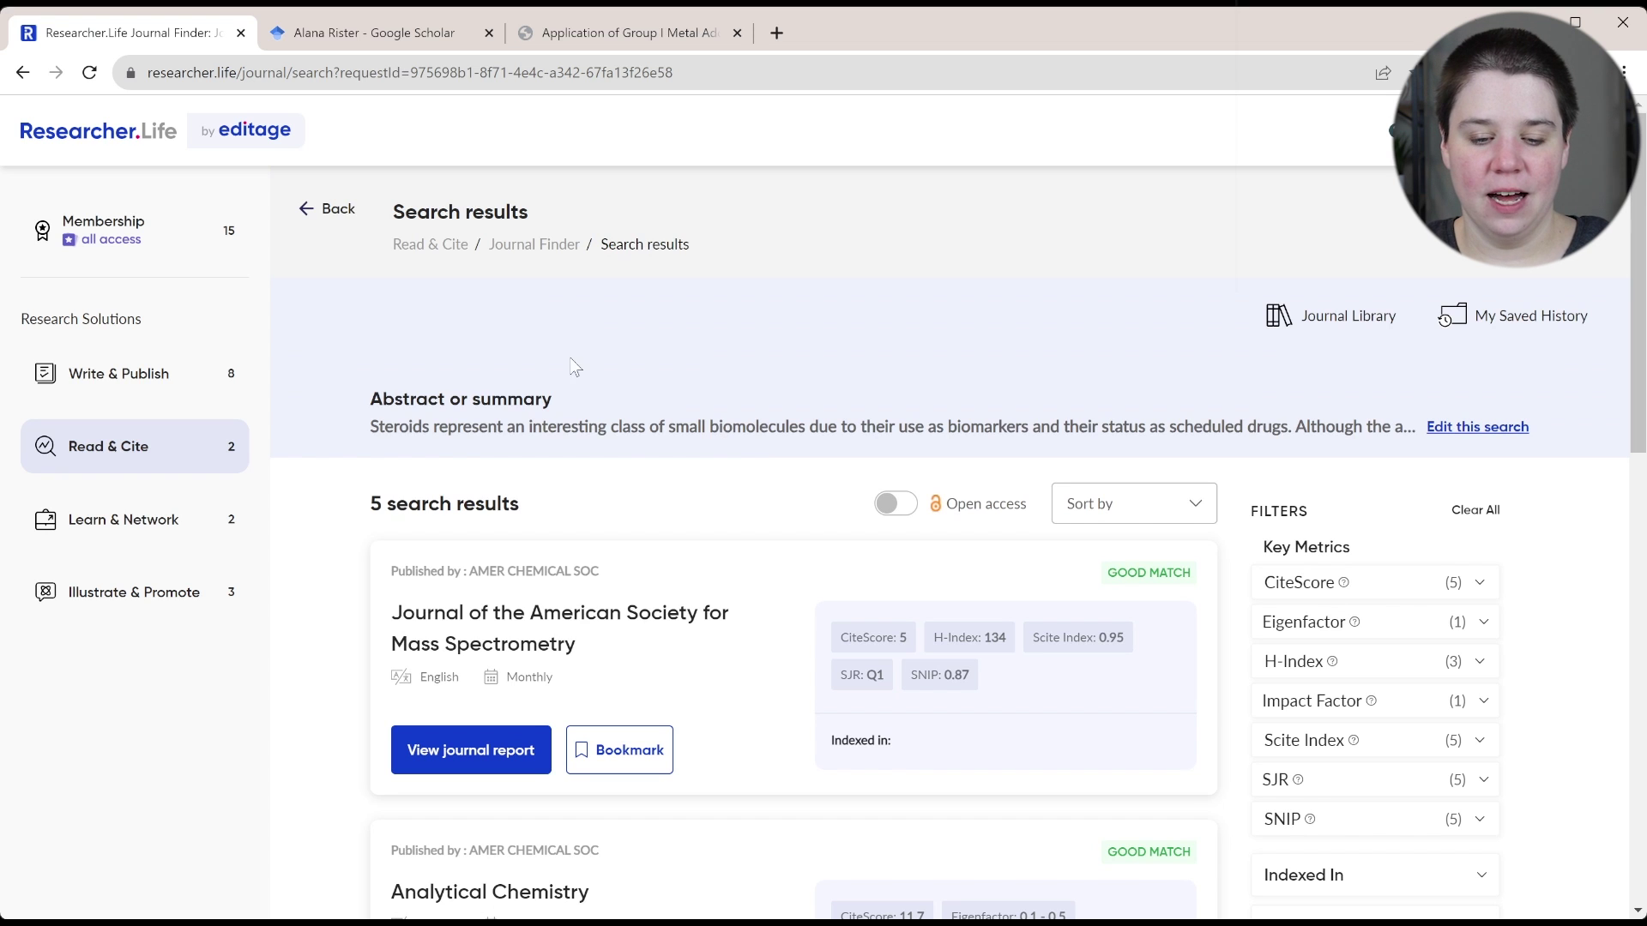
scroll(696, 433, down, 3)
Step: Try the Open access filter and Sort by options, then open the Journal of the American Society for Mass Spectrometry report
click(889, 276)
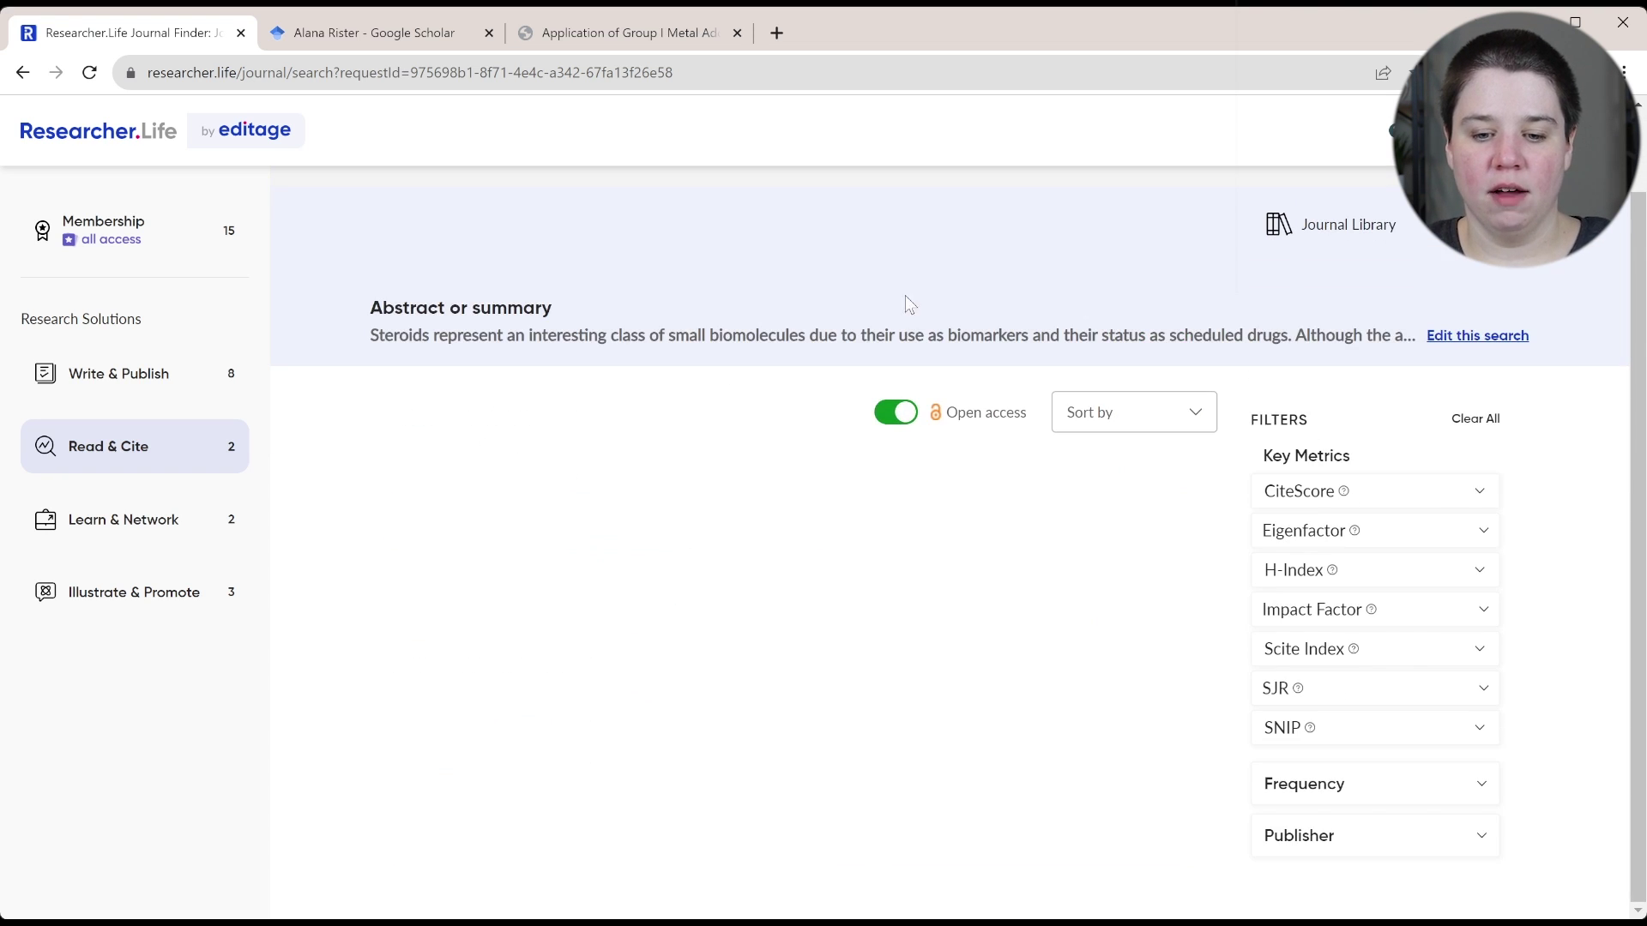
click(911, 414)
scroll(672, 415, down, 2)
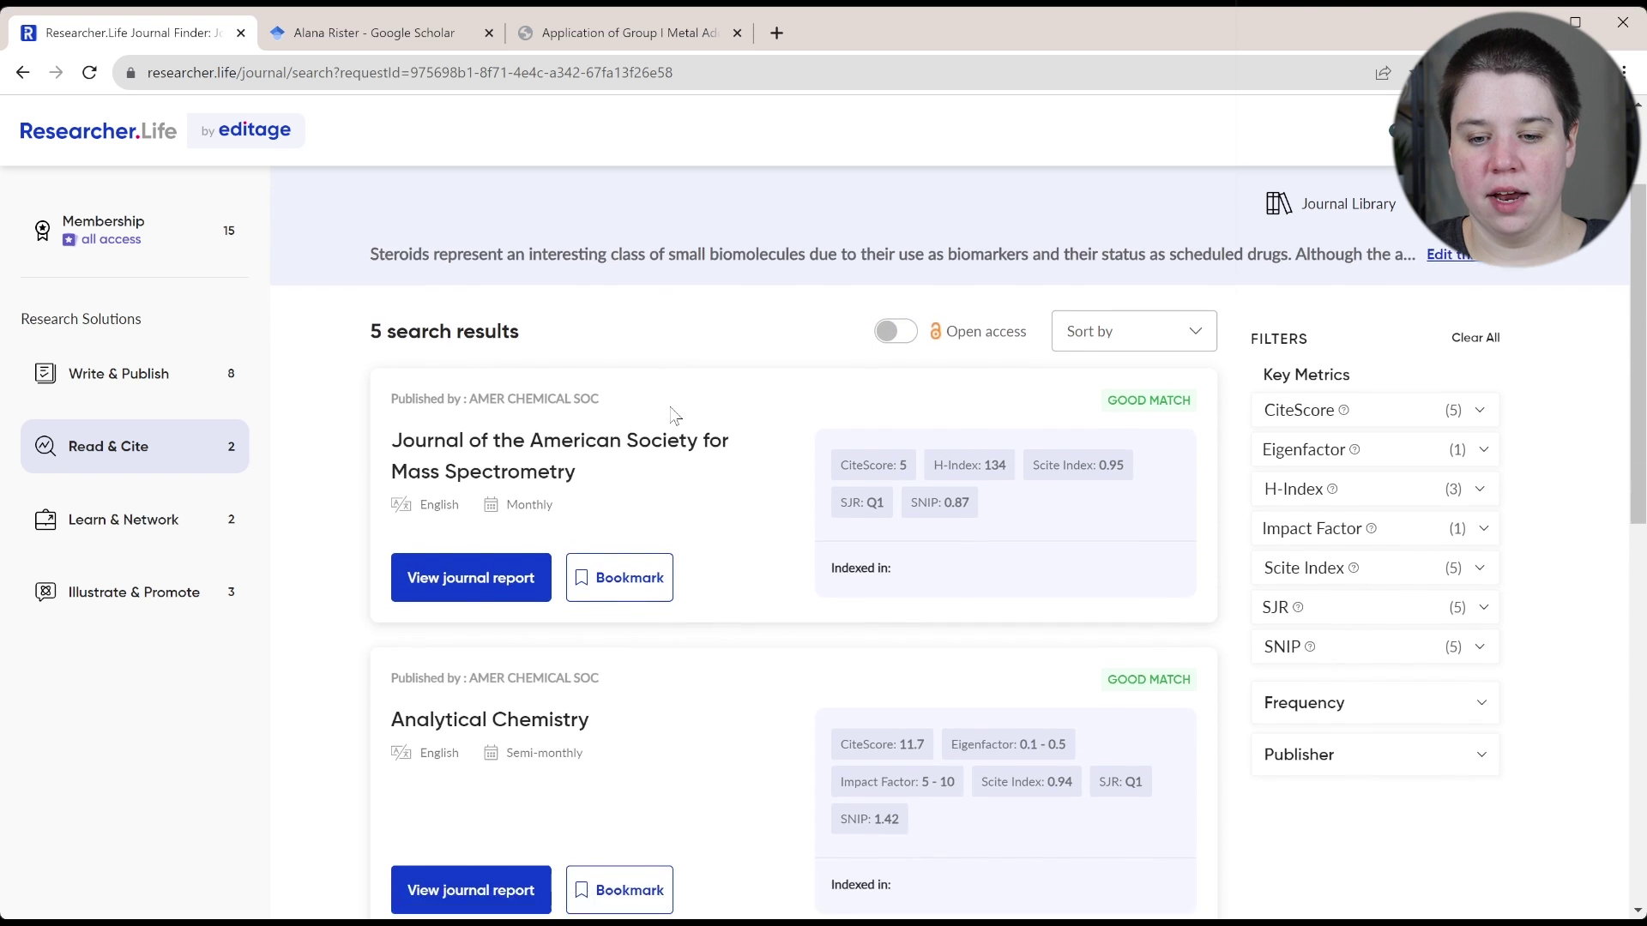
click(1172, 281)
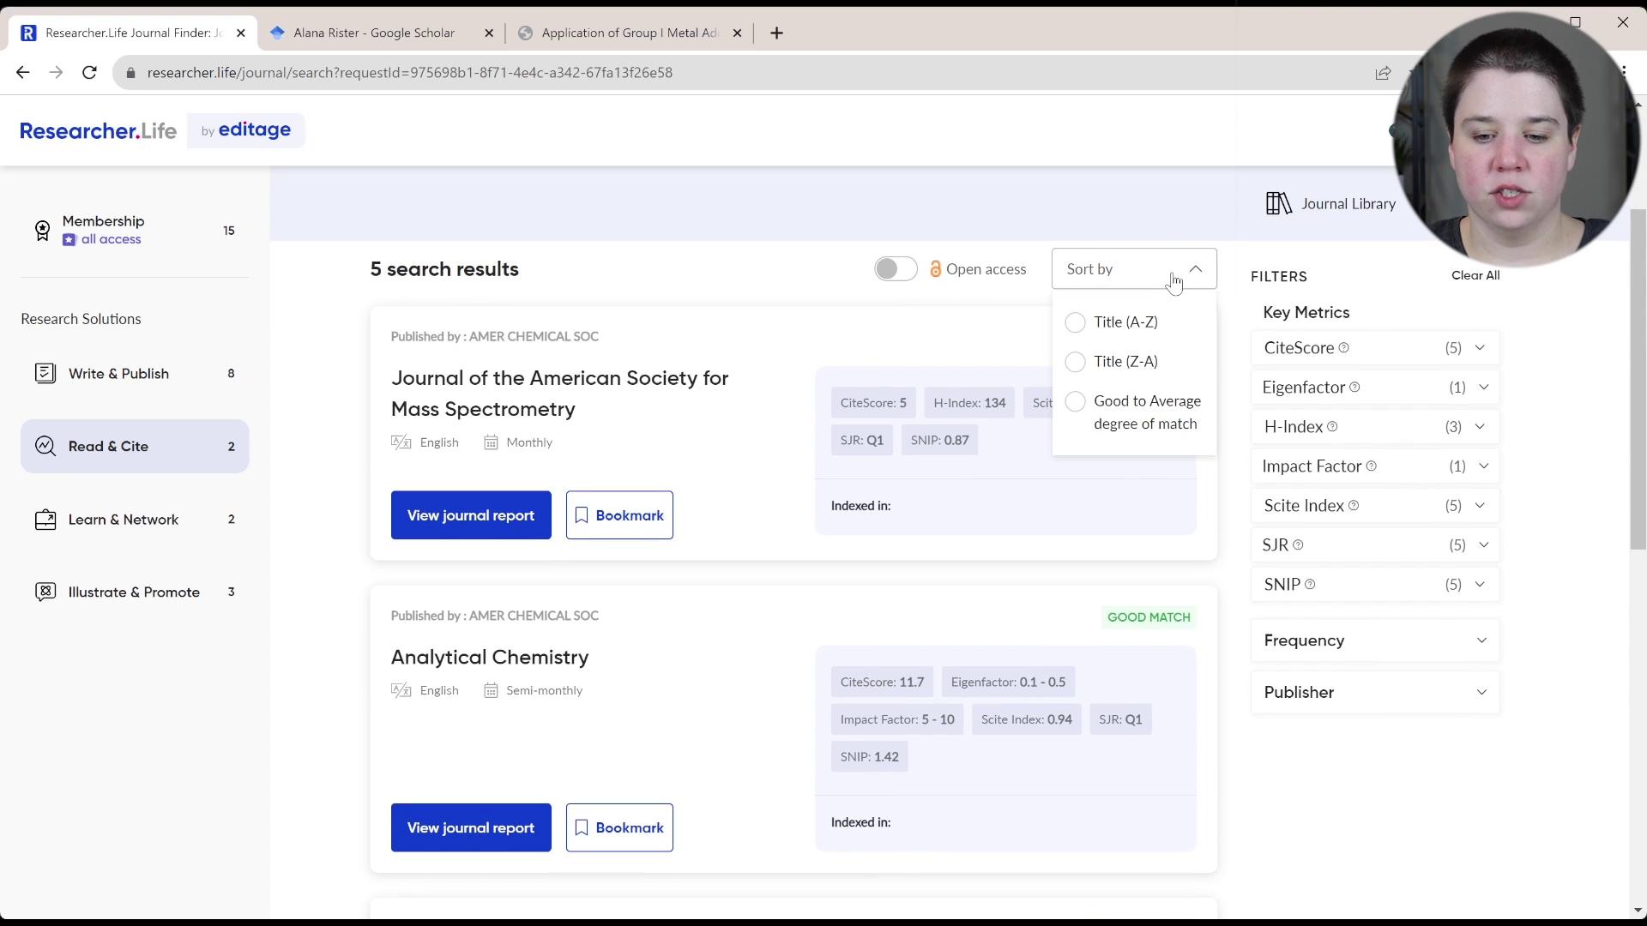
click(780, 283)
scroll(743, 438, down, 5)
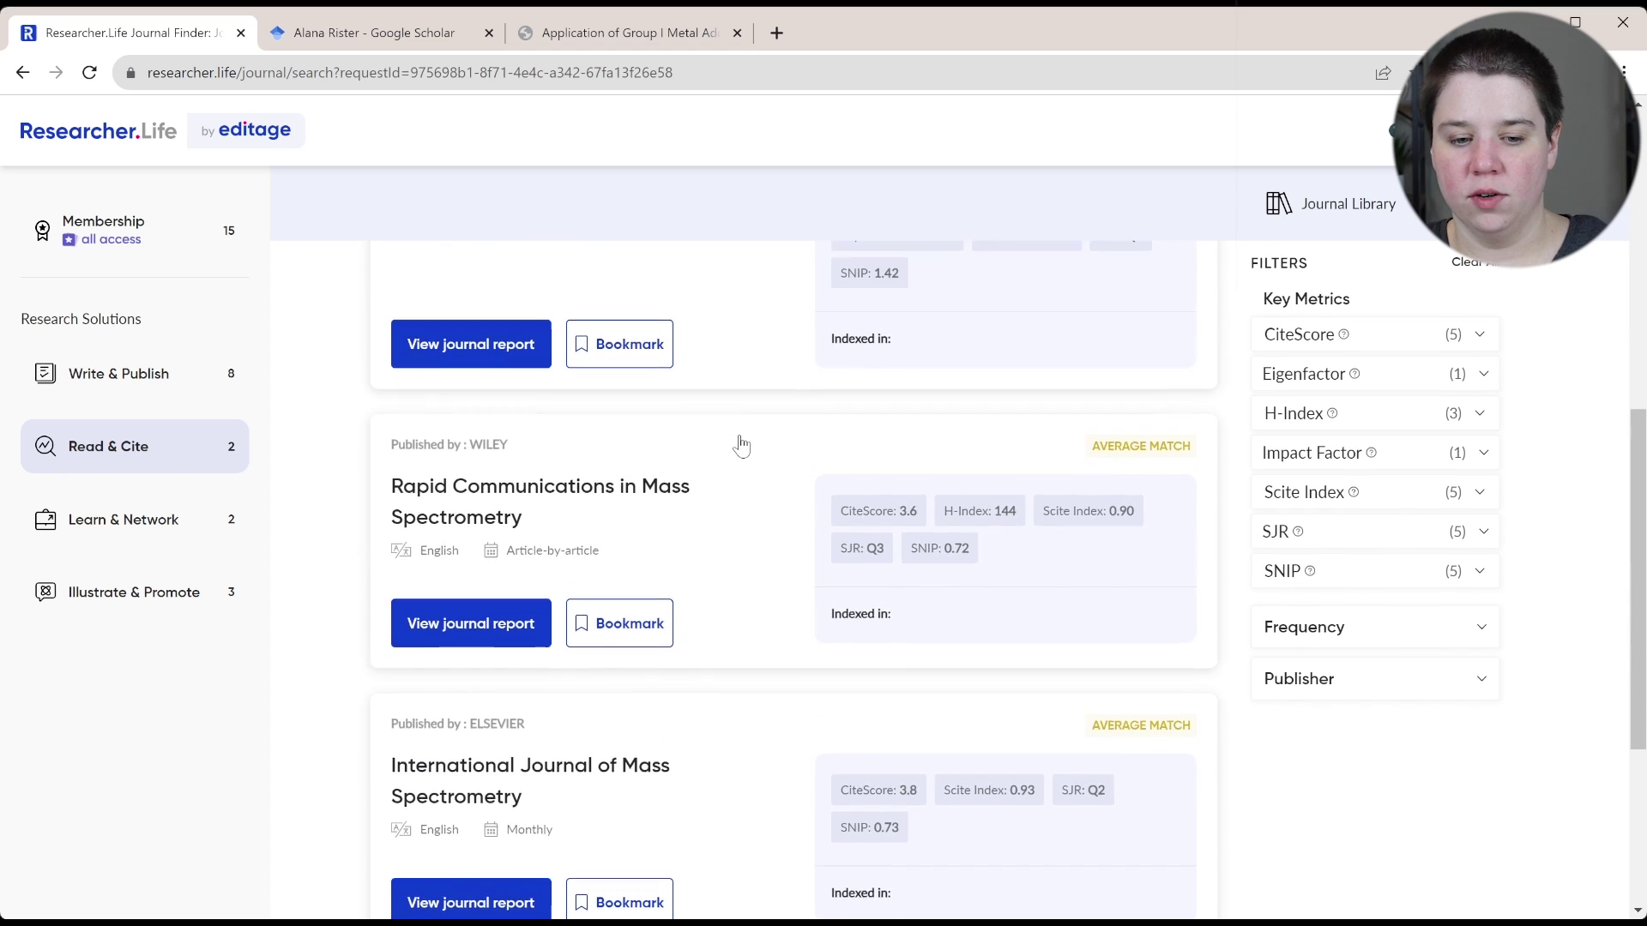
scroll(740, 445, up, 5)
scroll(739, 445, down, 1)
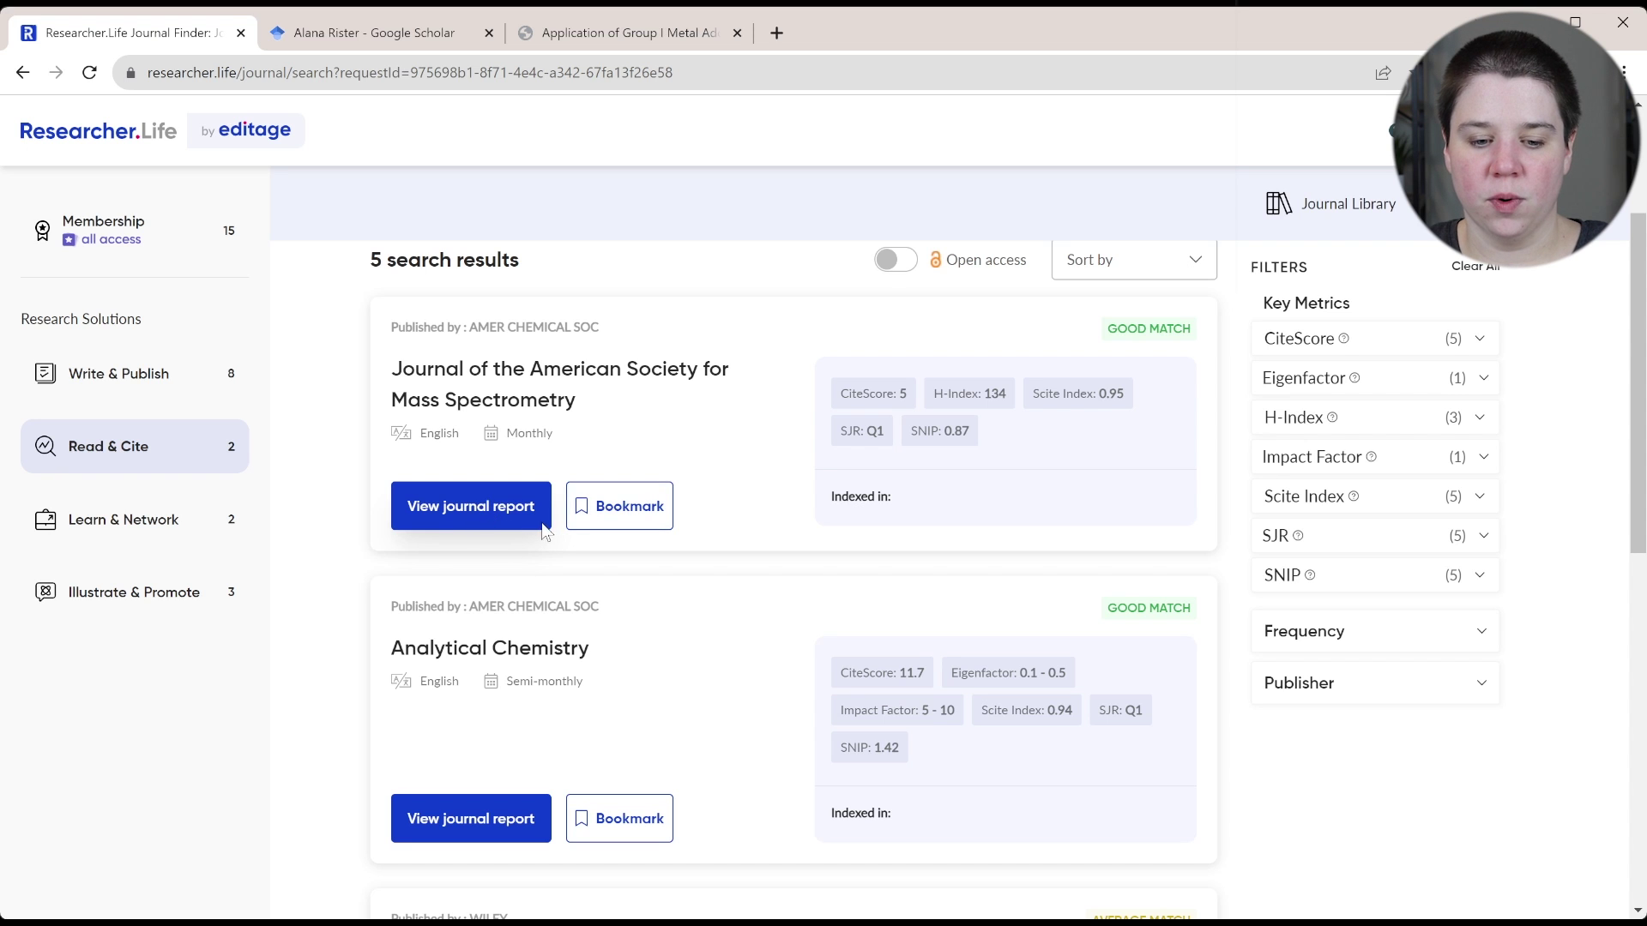
click(478, 512)
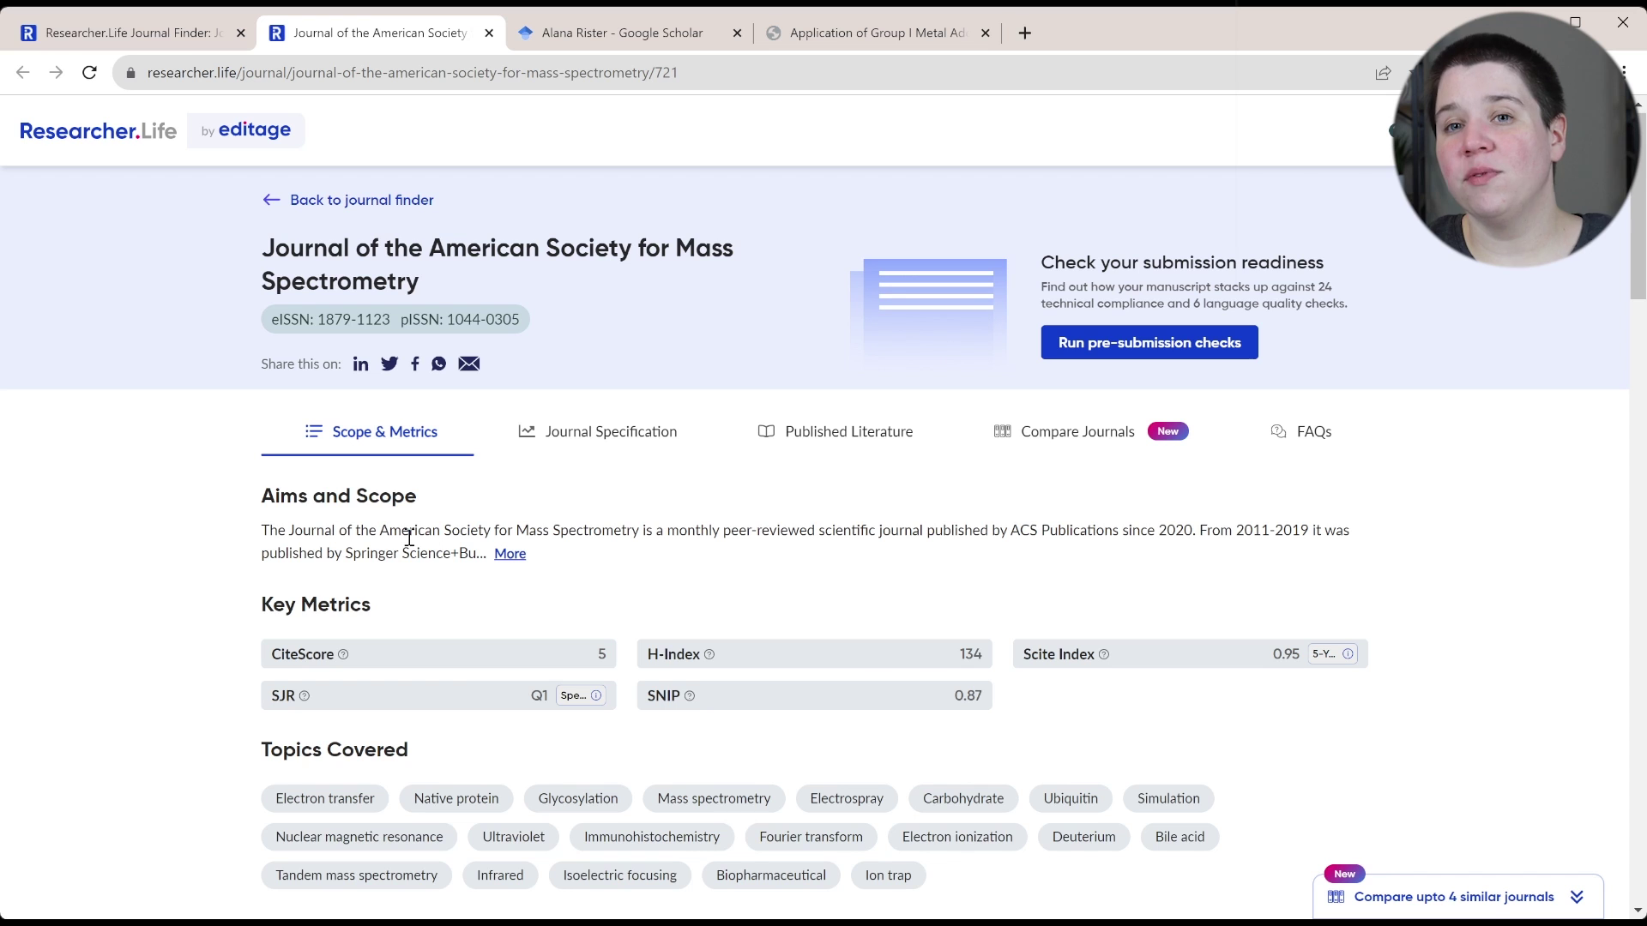
Step: Expand and read the journal's full Aims and Scope description
click(509, 553)
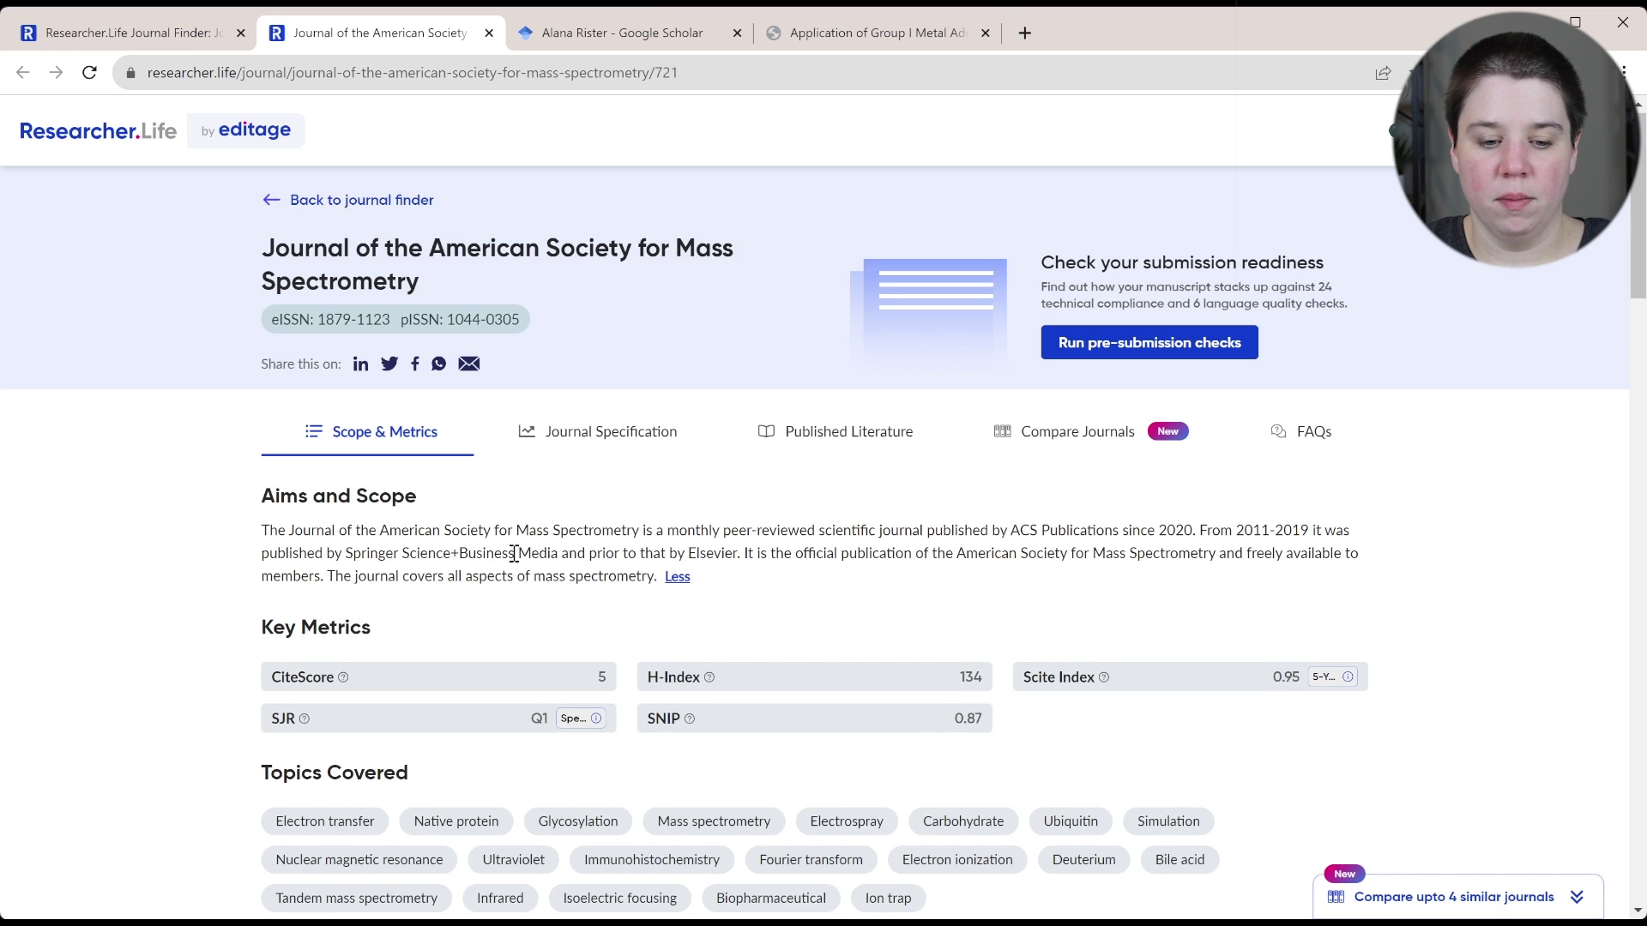
scroll(571, 549, down, 5)
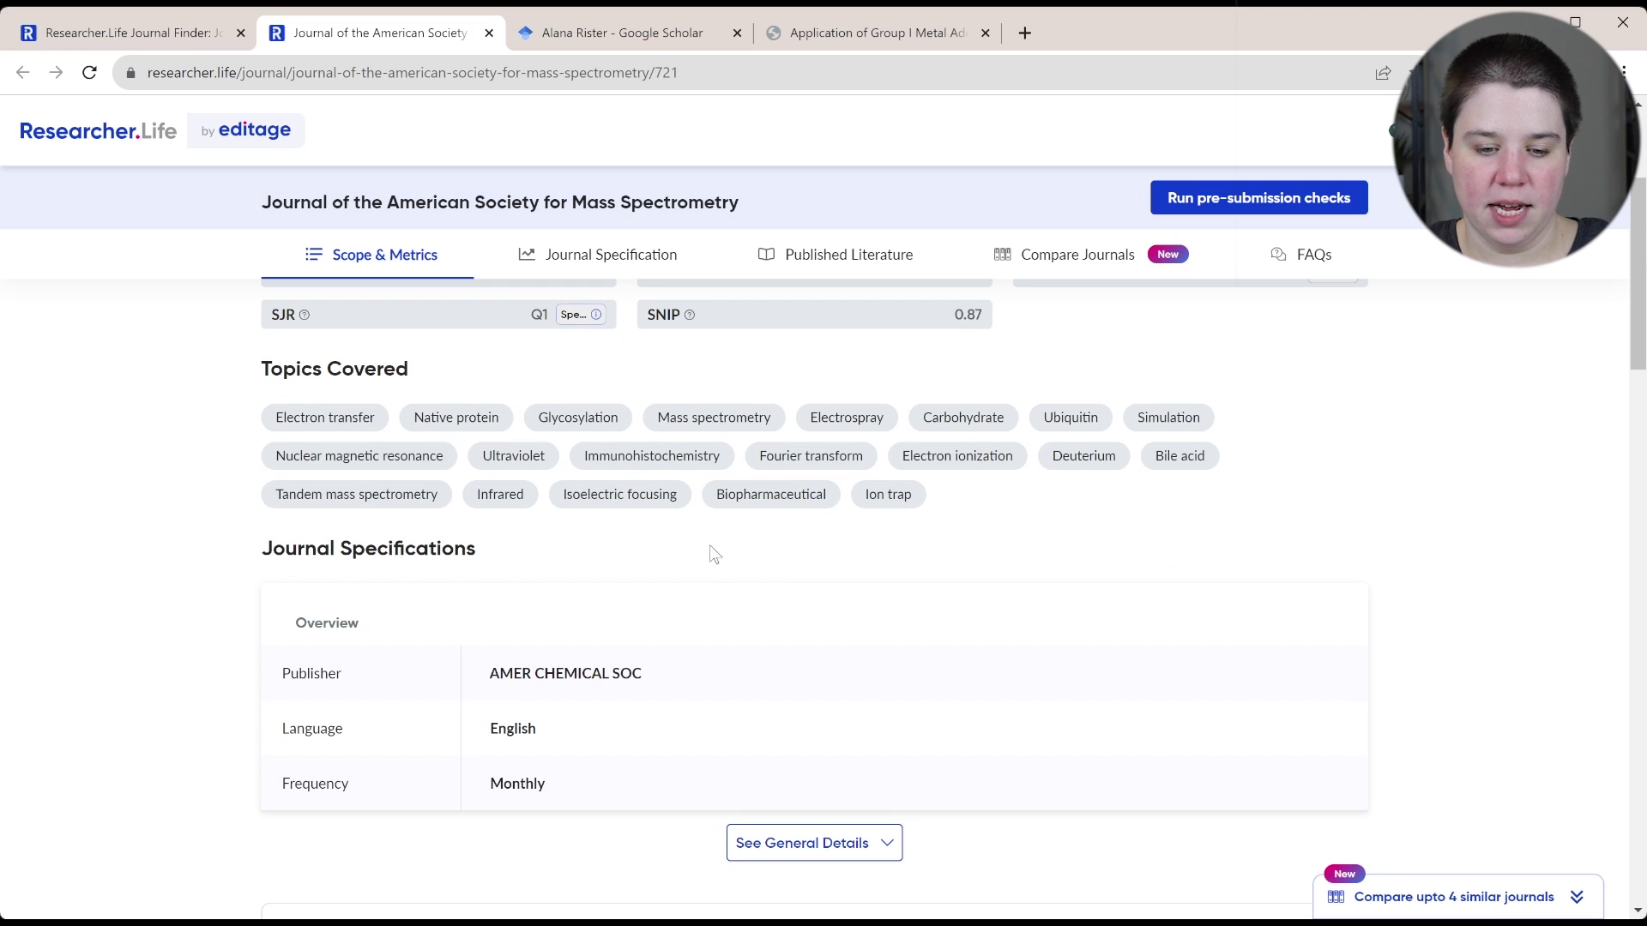
scroll(709, 549, up, 5)
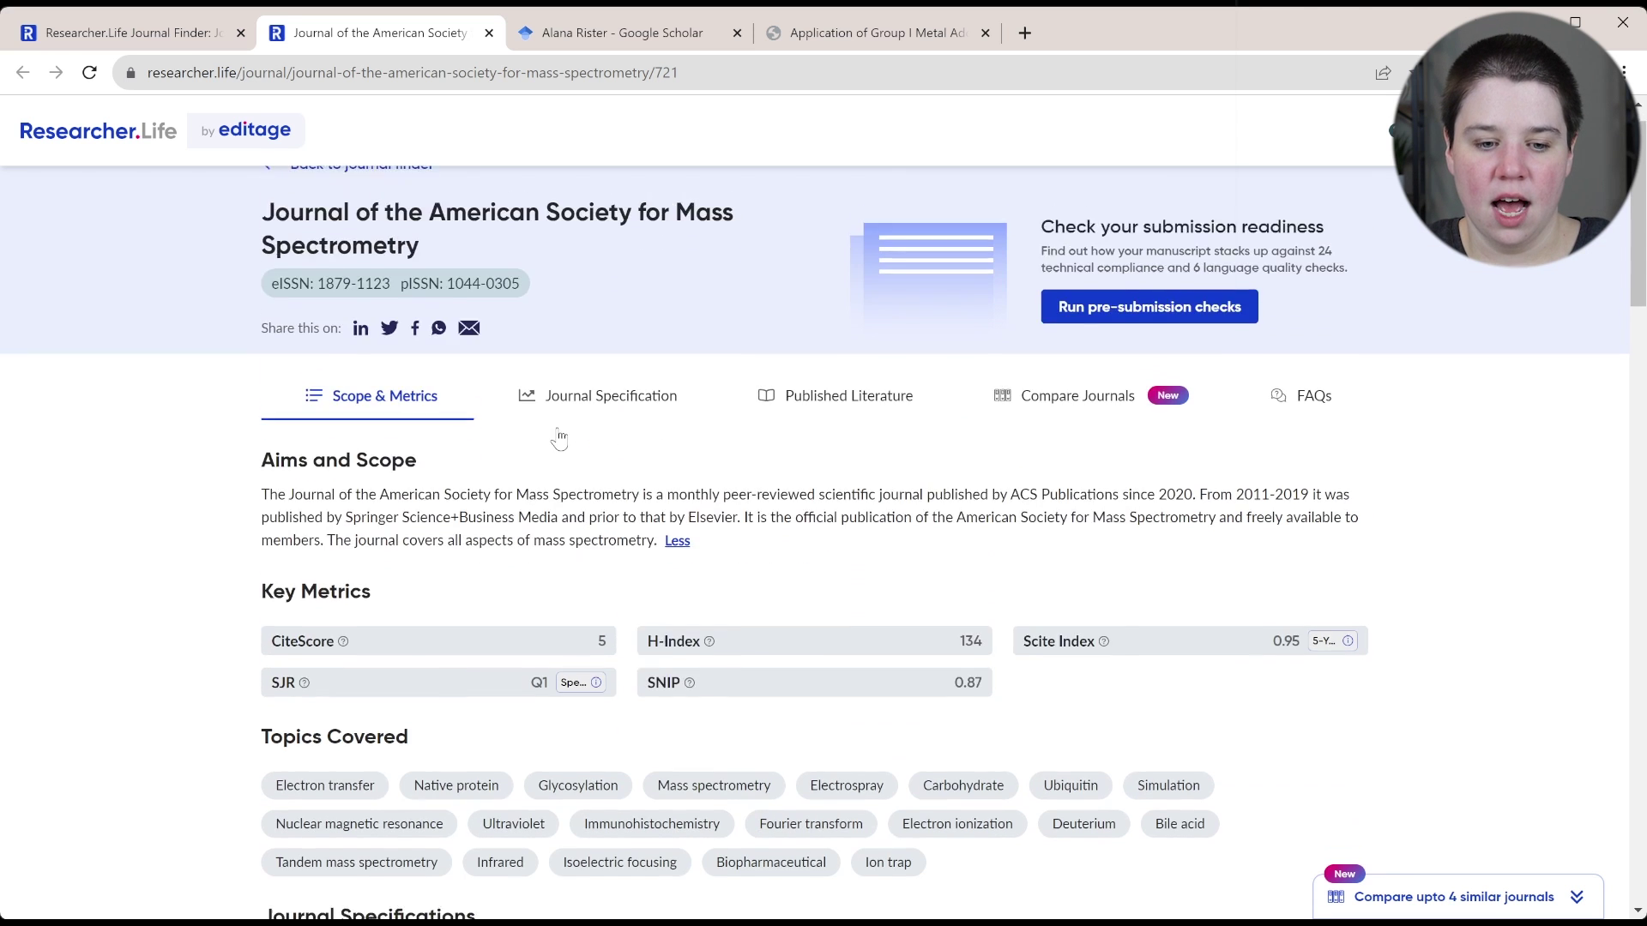
Step: Review the Journal Specification section, recent papers, yearly output and similar journals
click(559, 436)
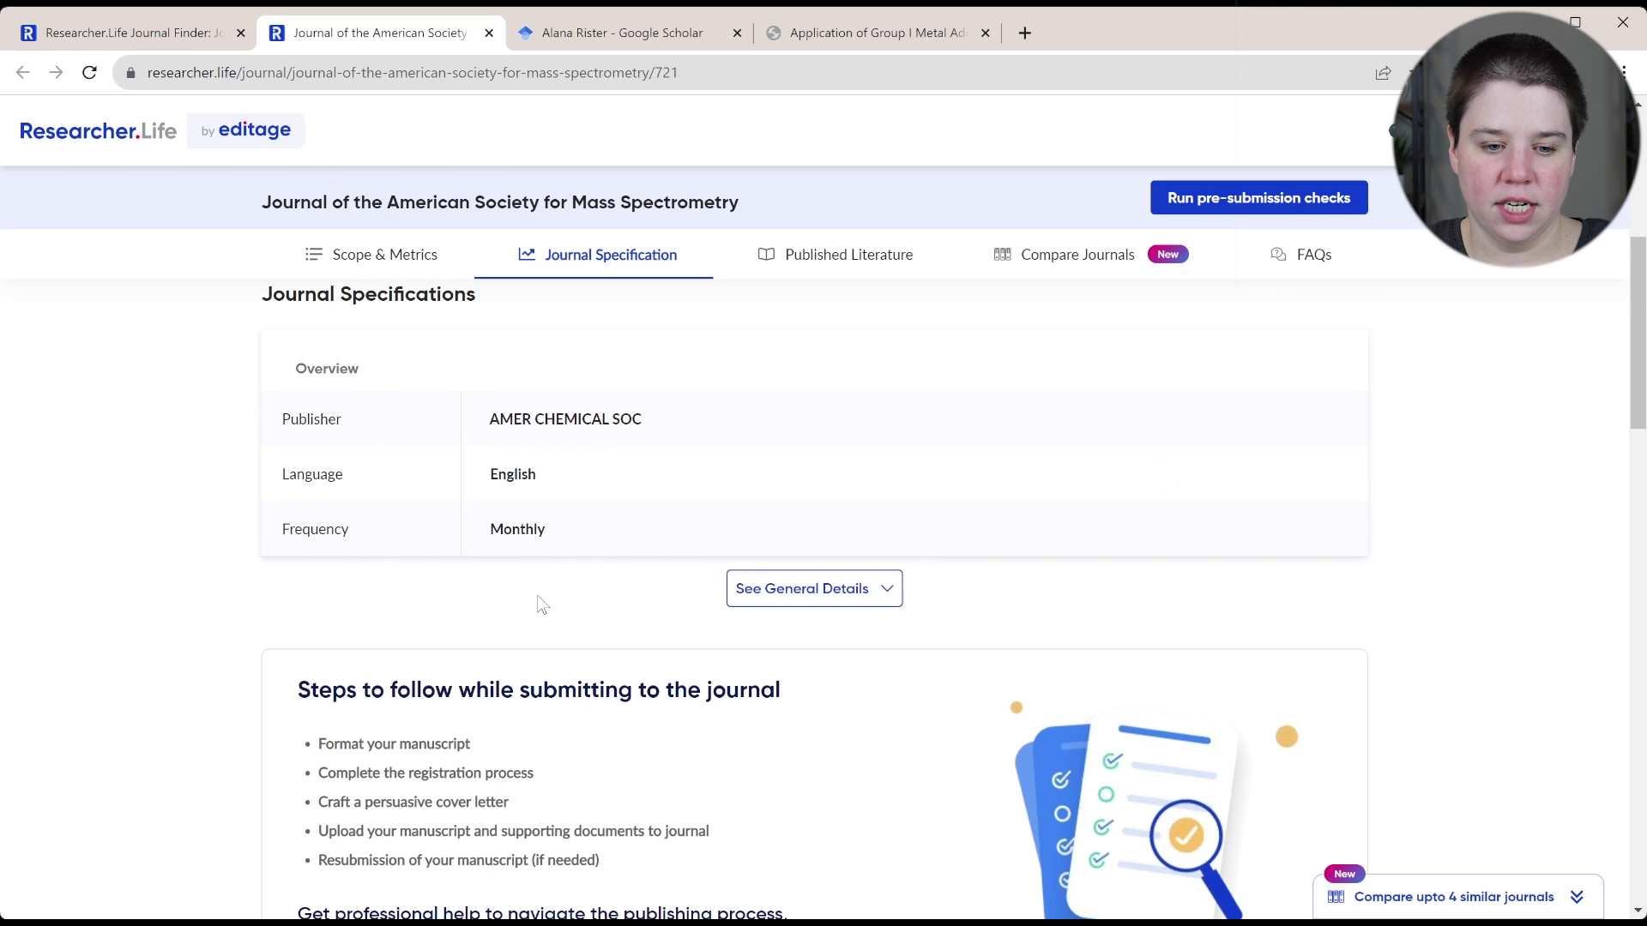
scroll(523, 625, down, 8)
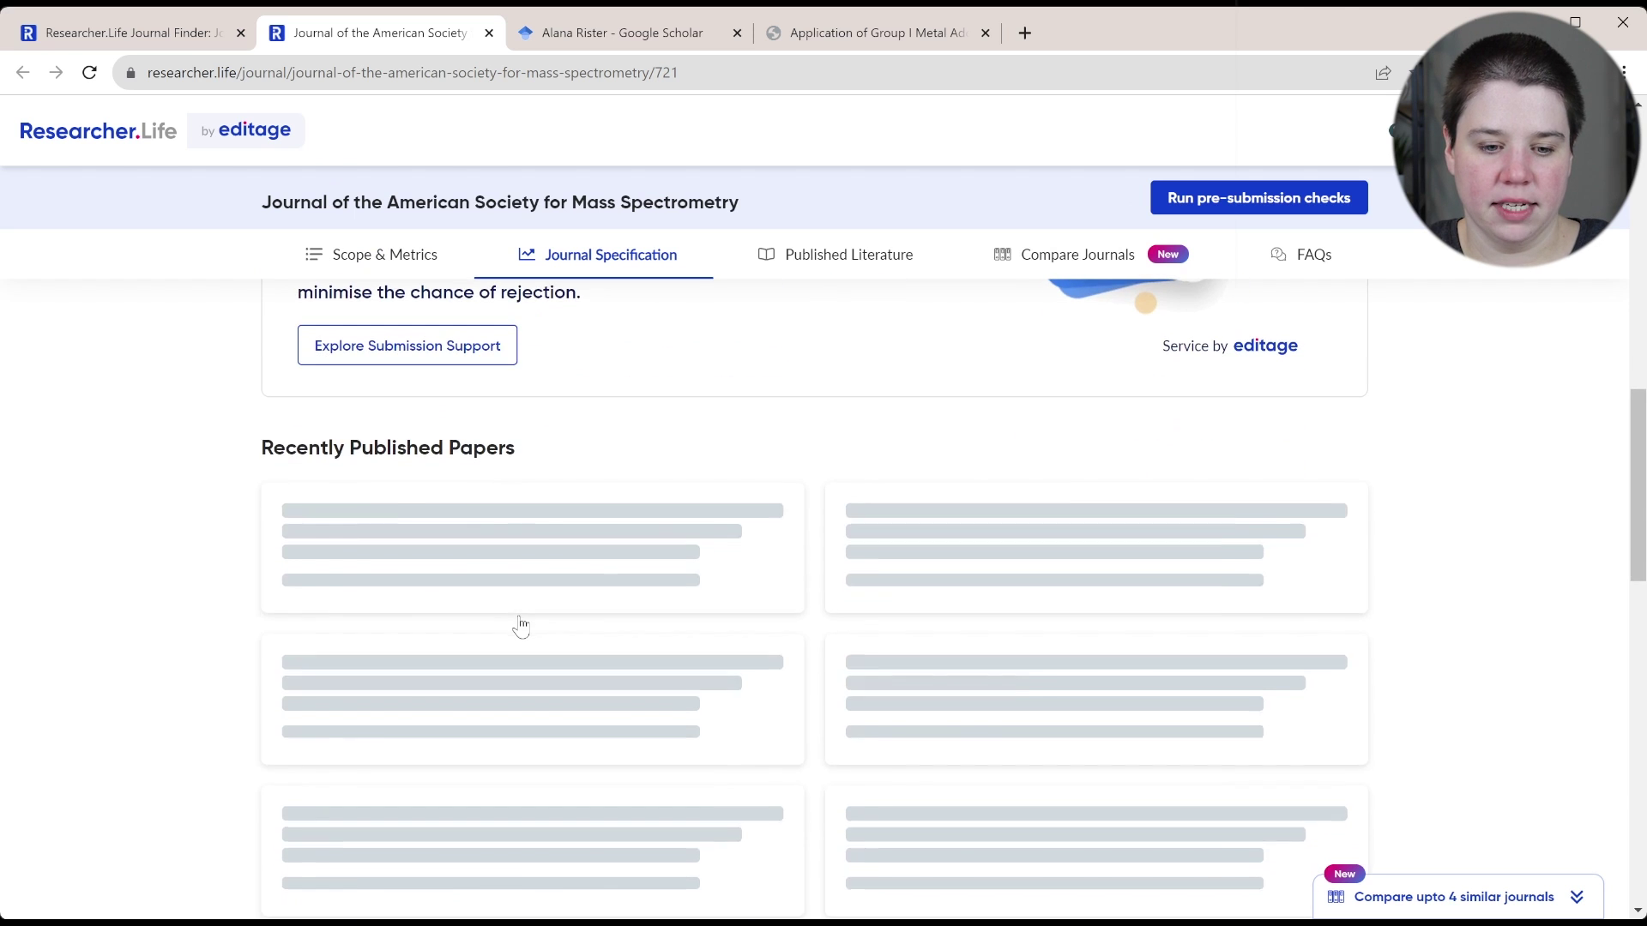
scroll(519, 625, down, 2)
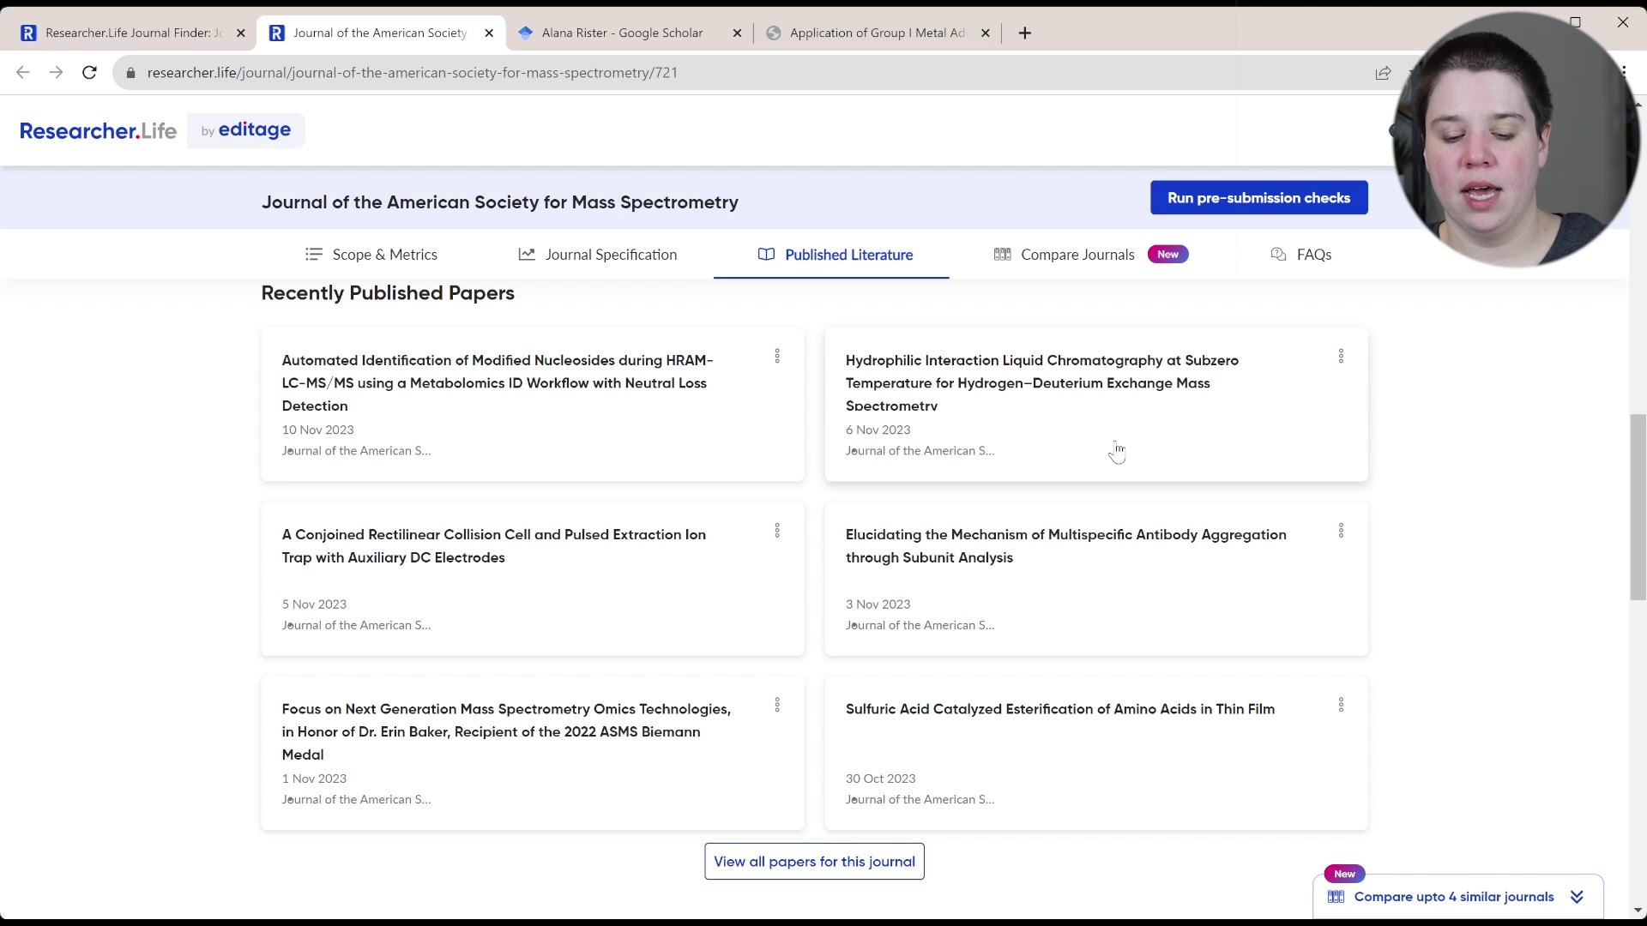
scroll(1116, 452, down, 8)
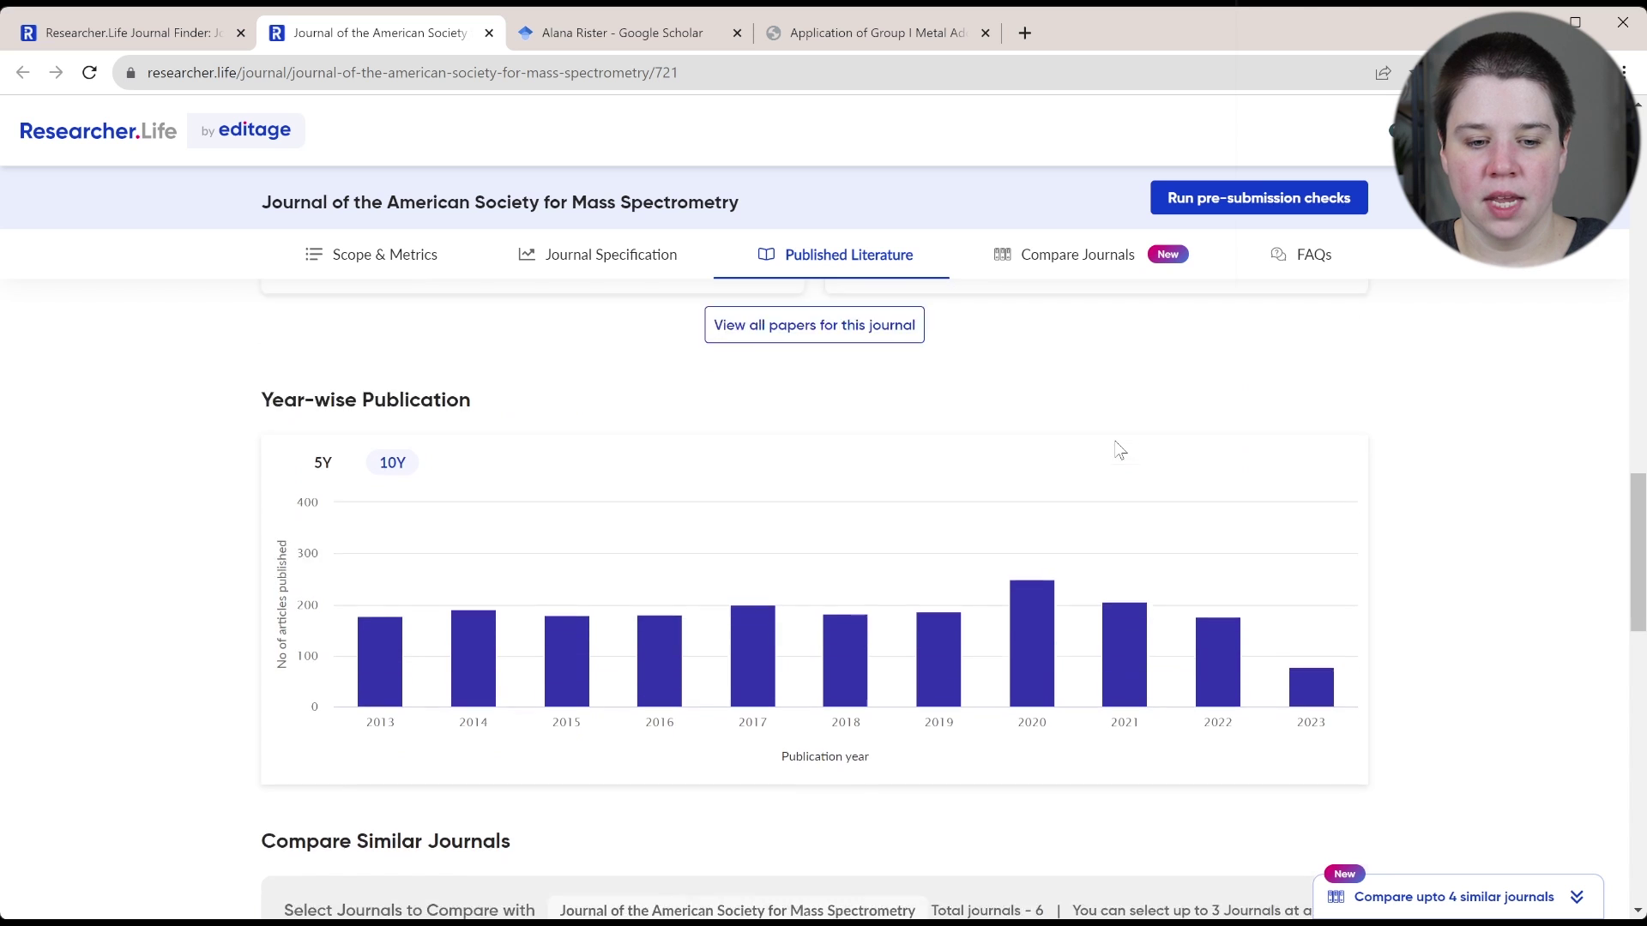
scroll(1114, 440, up, 1)
scroll(967, 555, down, 5)
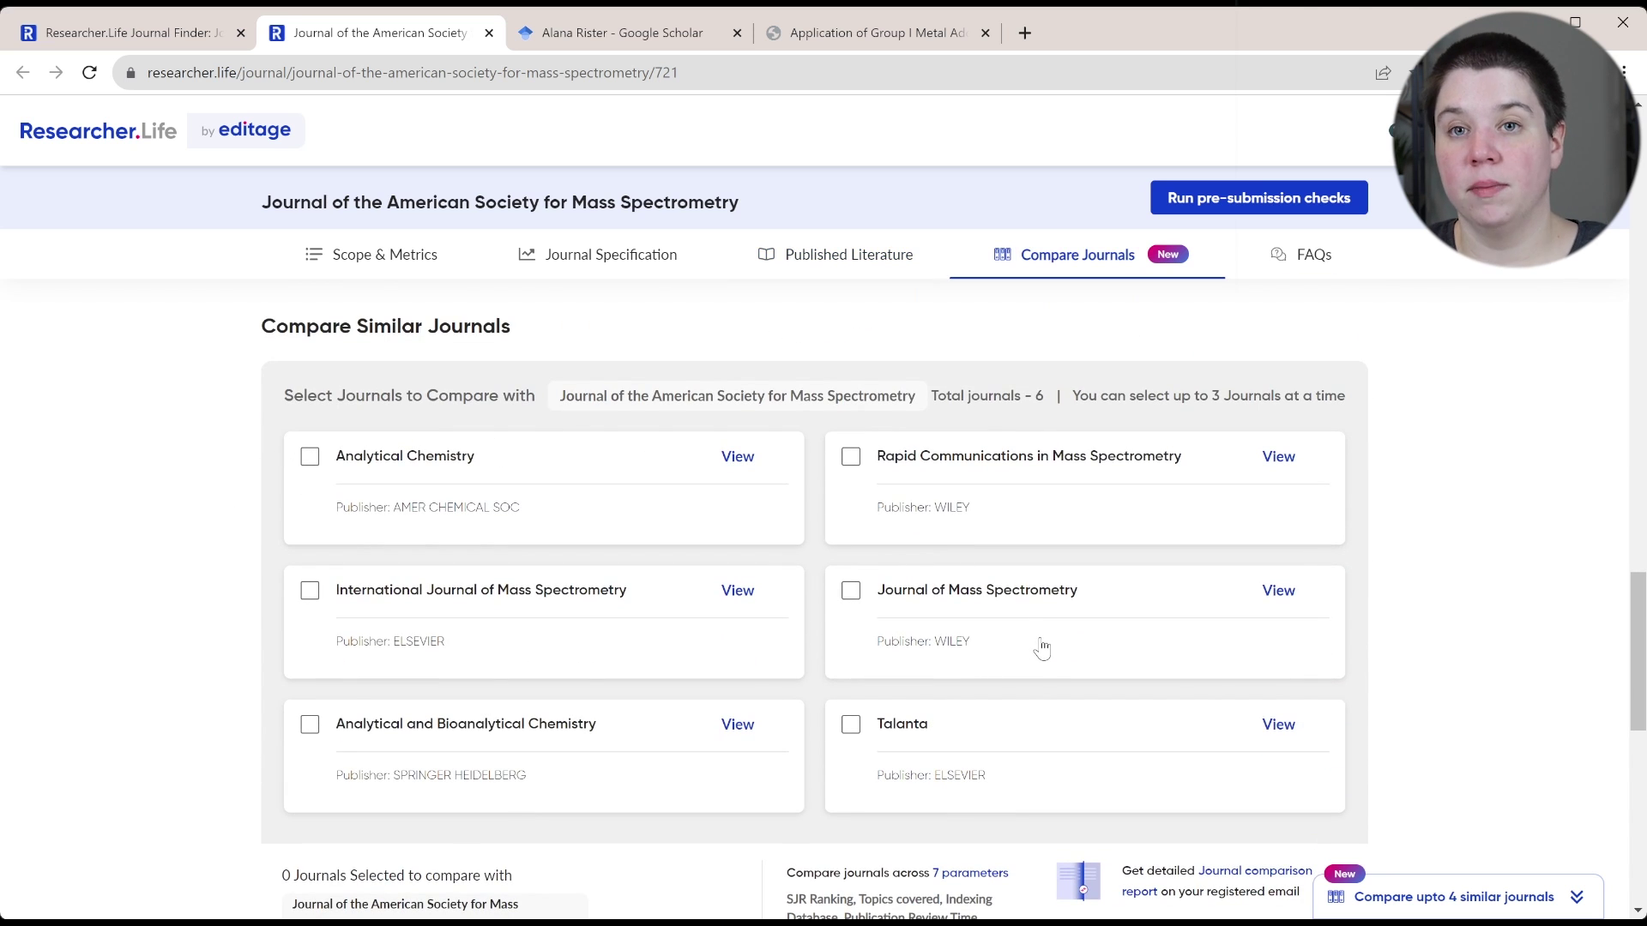
click(309, 458)
scroll(515, 558, down, 1)
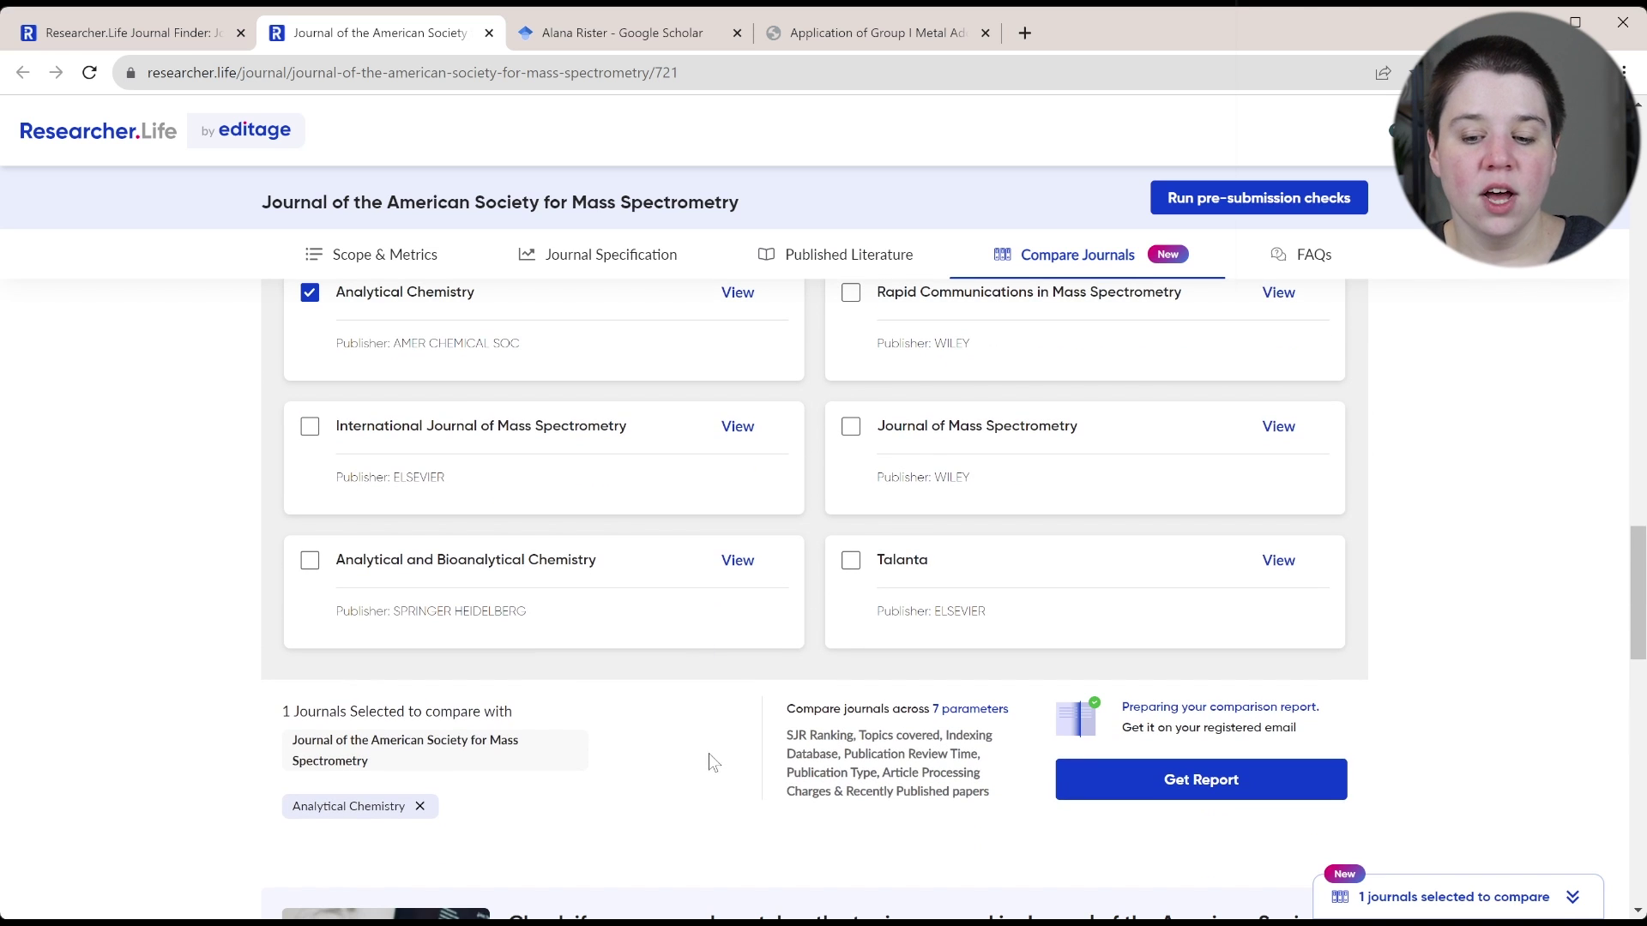
scroll(710, 765, down, 2)
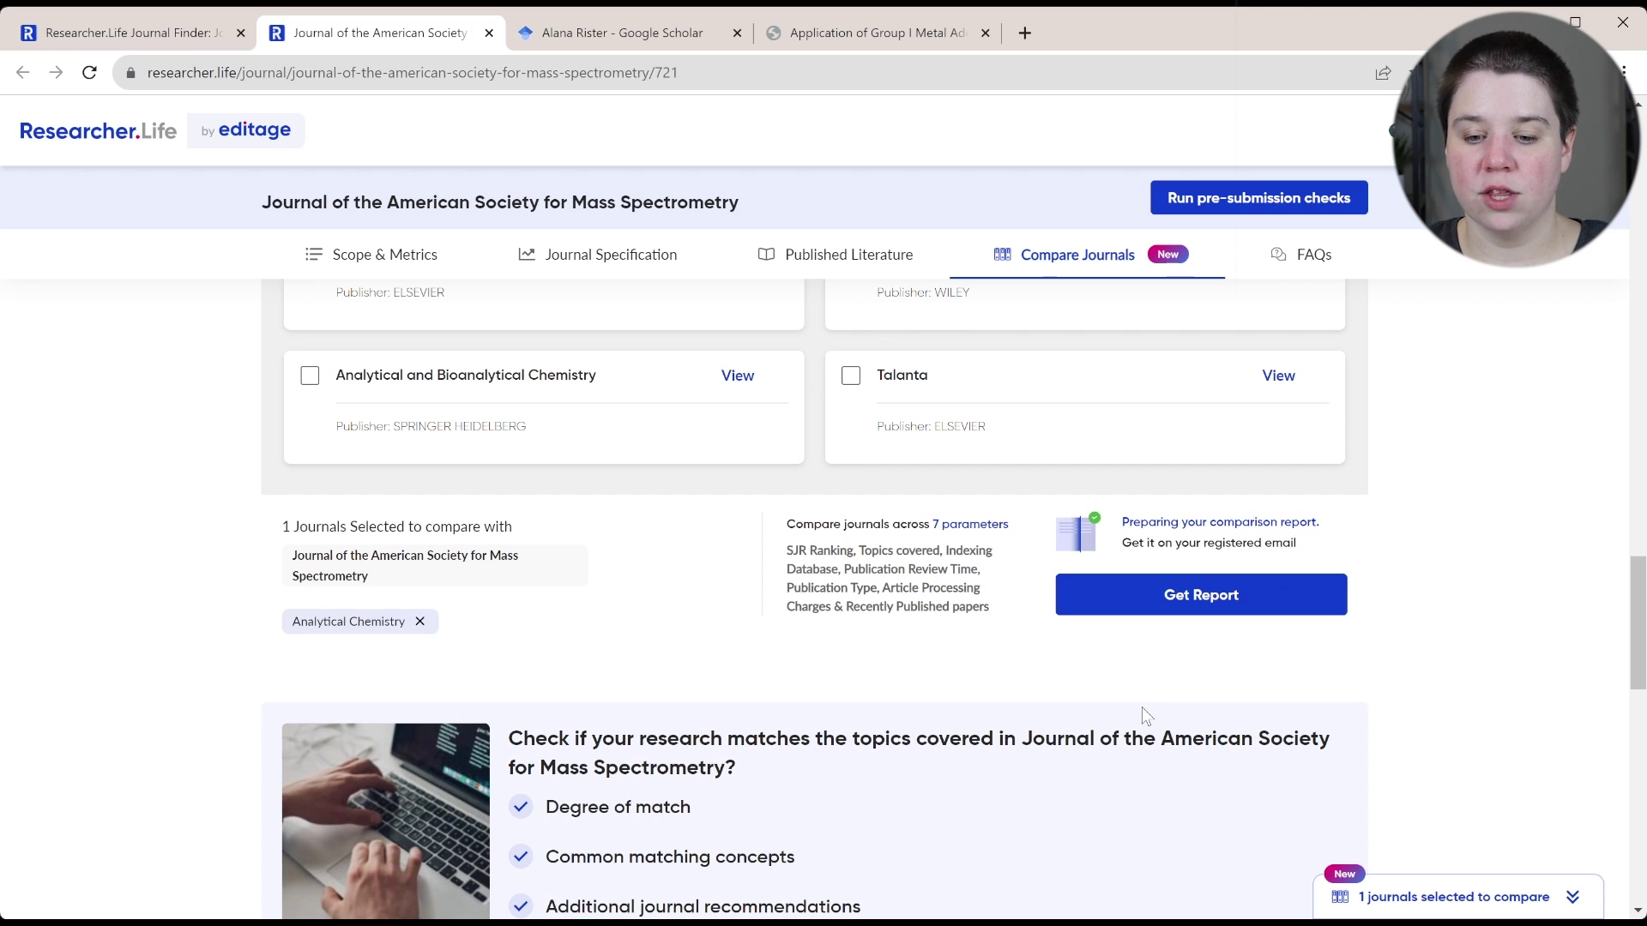
scroll(1141, 707, down, 8)
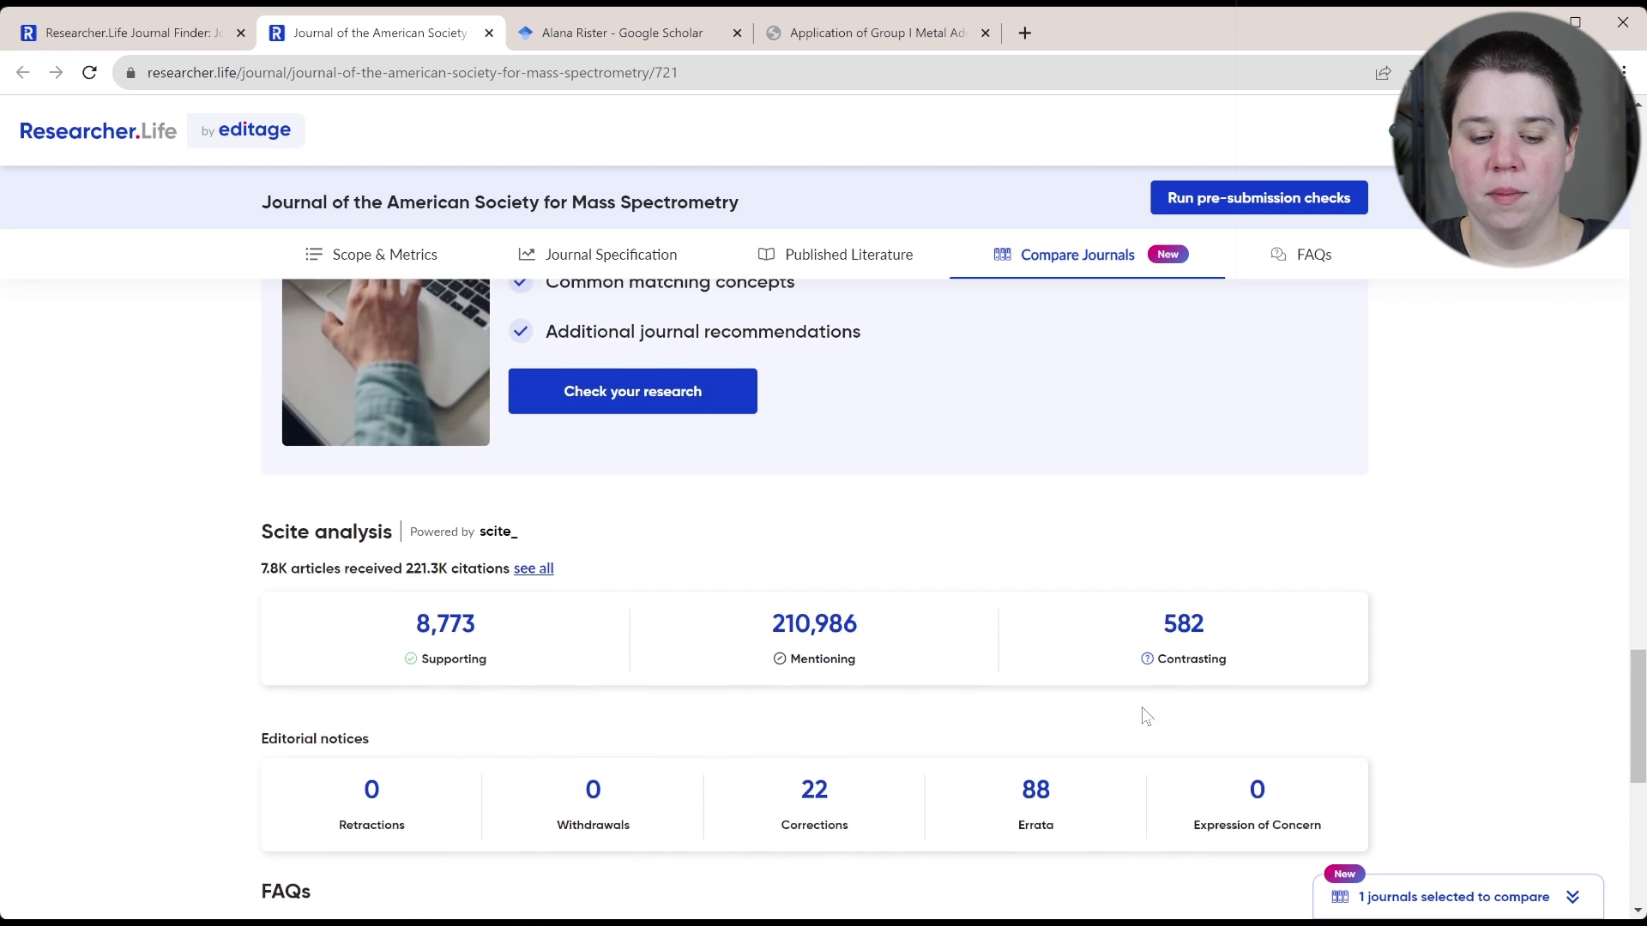
scroll(1142, 709, down, 1)
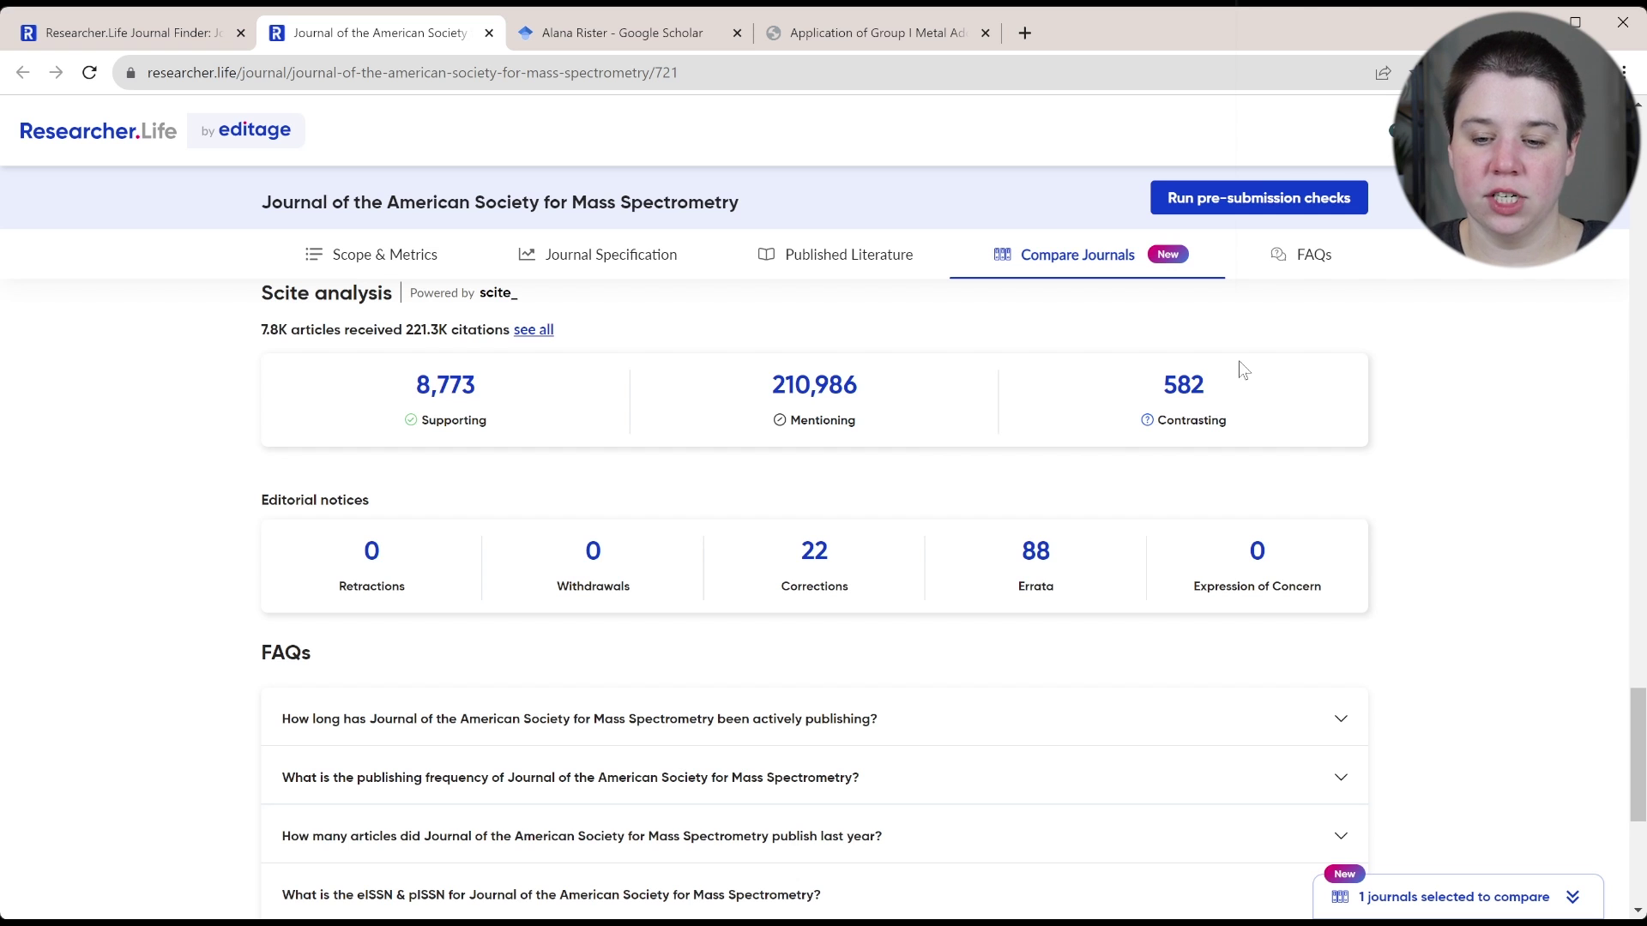
scroll(872, 518, down, 1)
scroll(871, 518, down, 3)
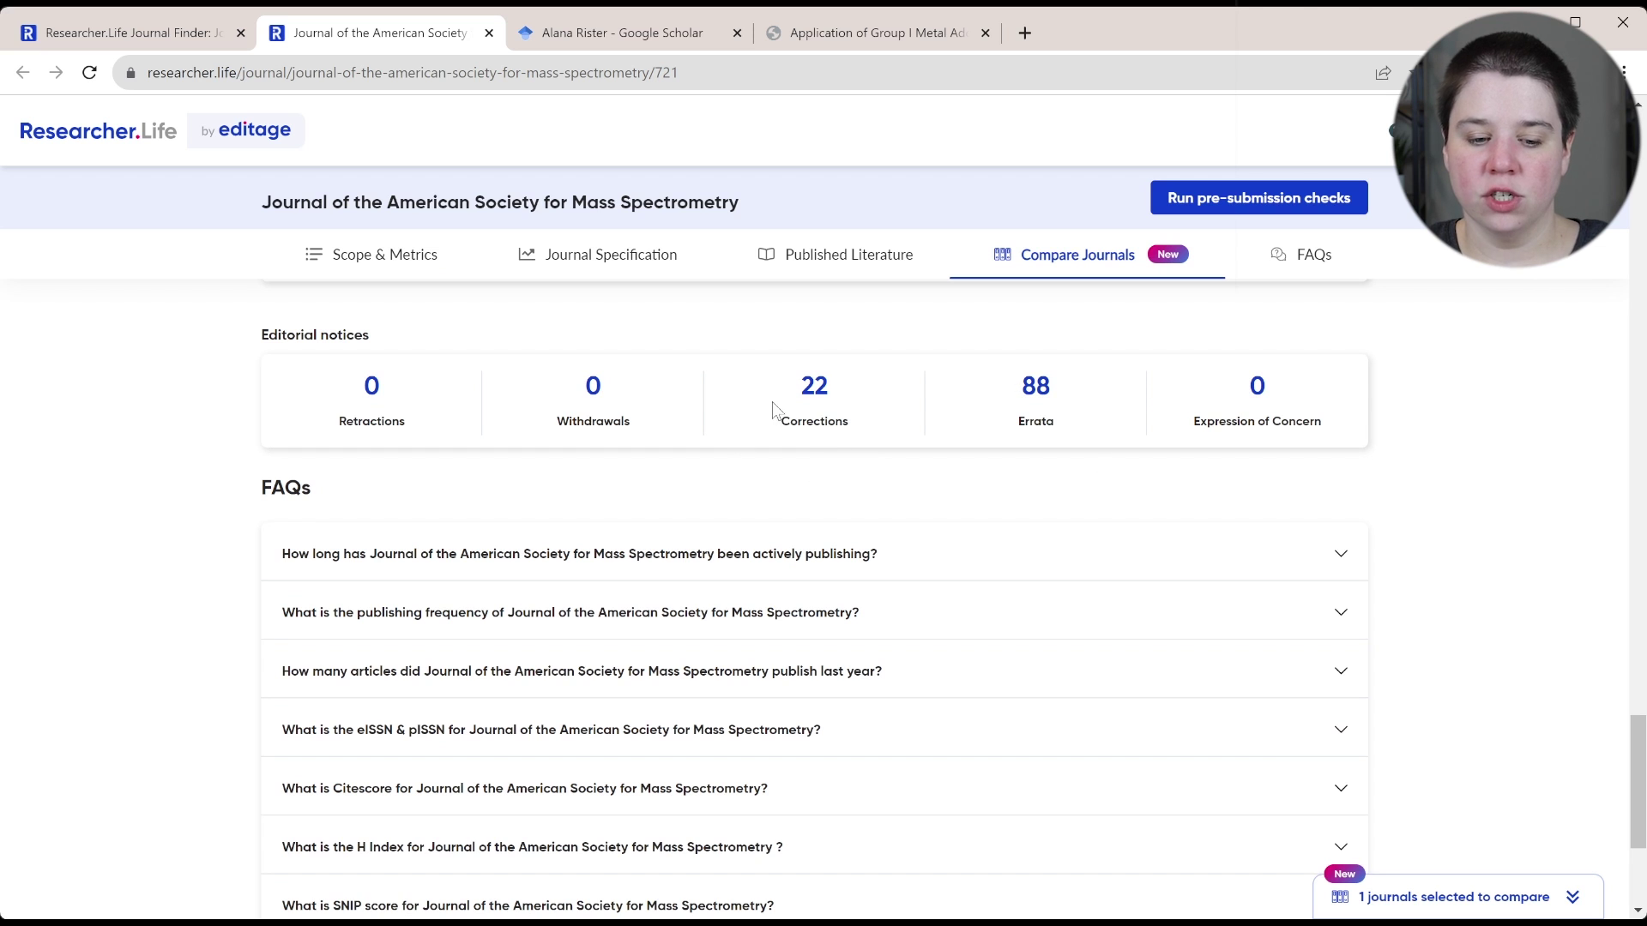
scroll(817, 478, down, 4)
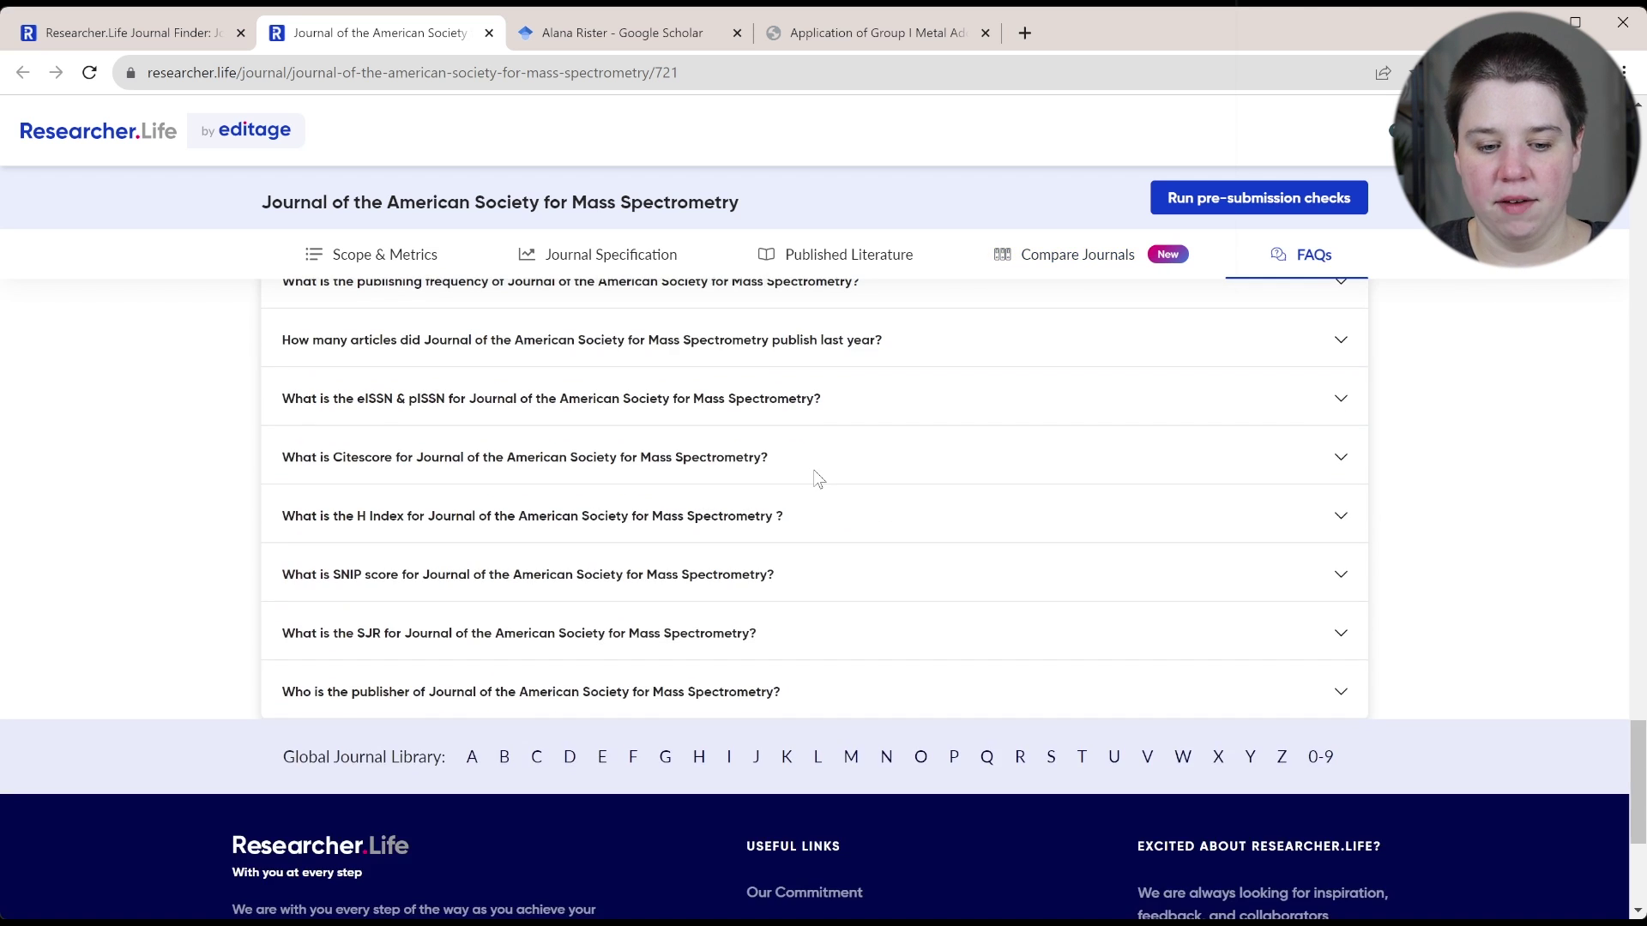
scroll(816, 478, up, 20)
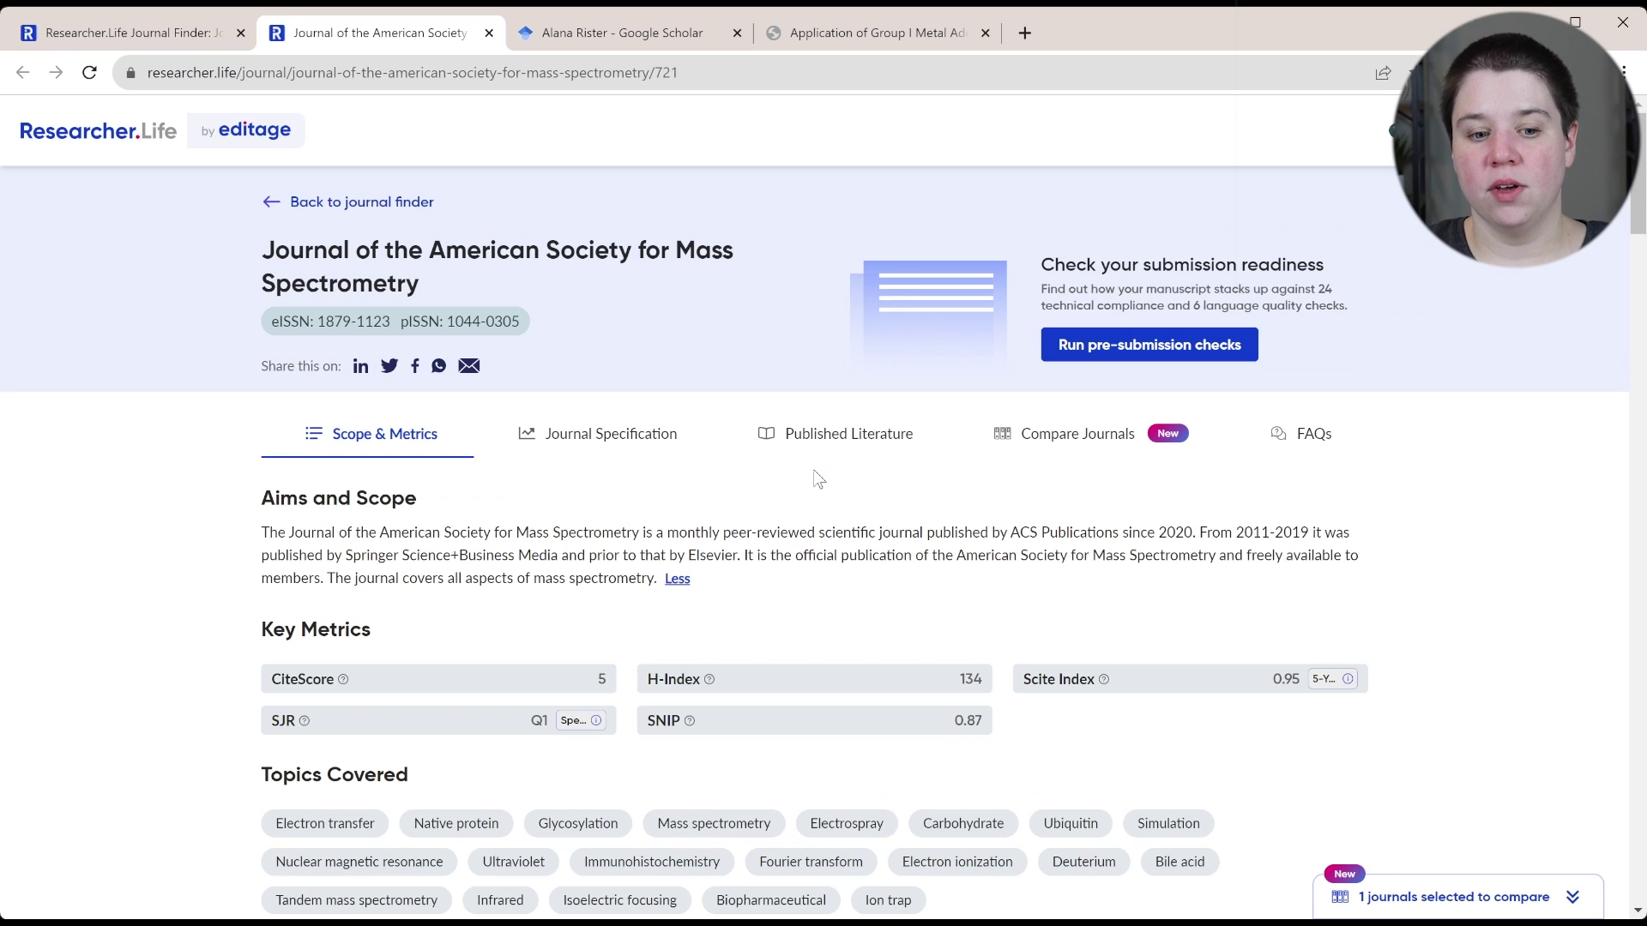
click(310, 195)
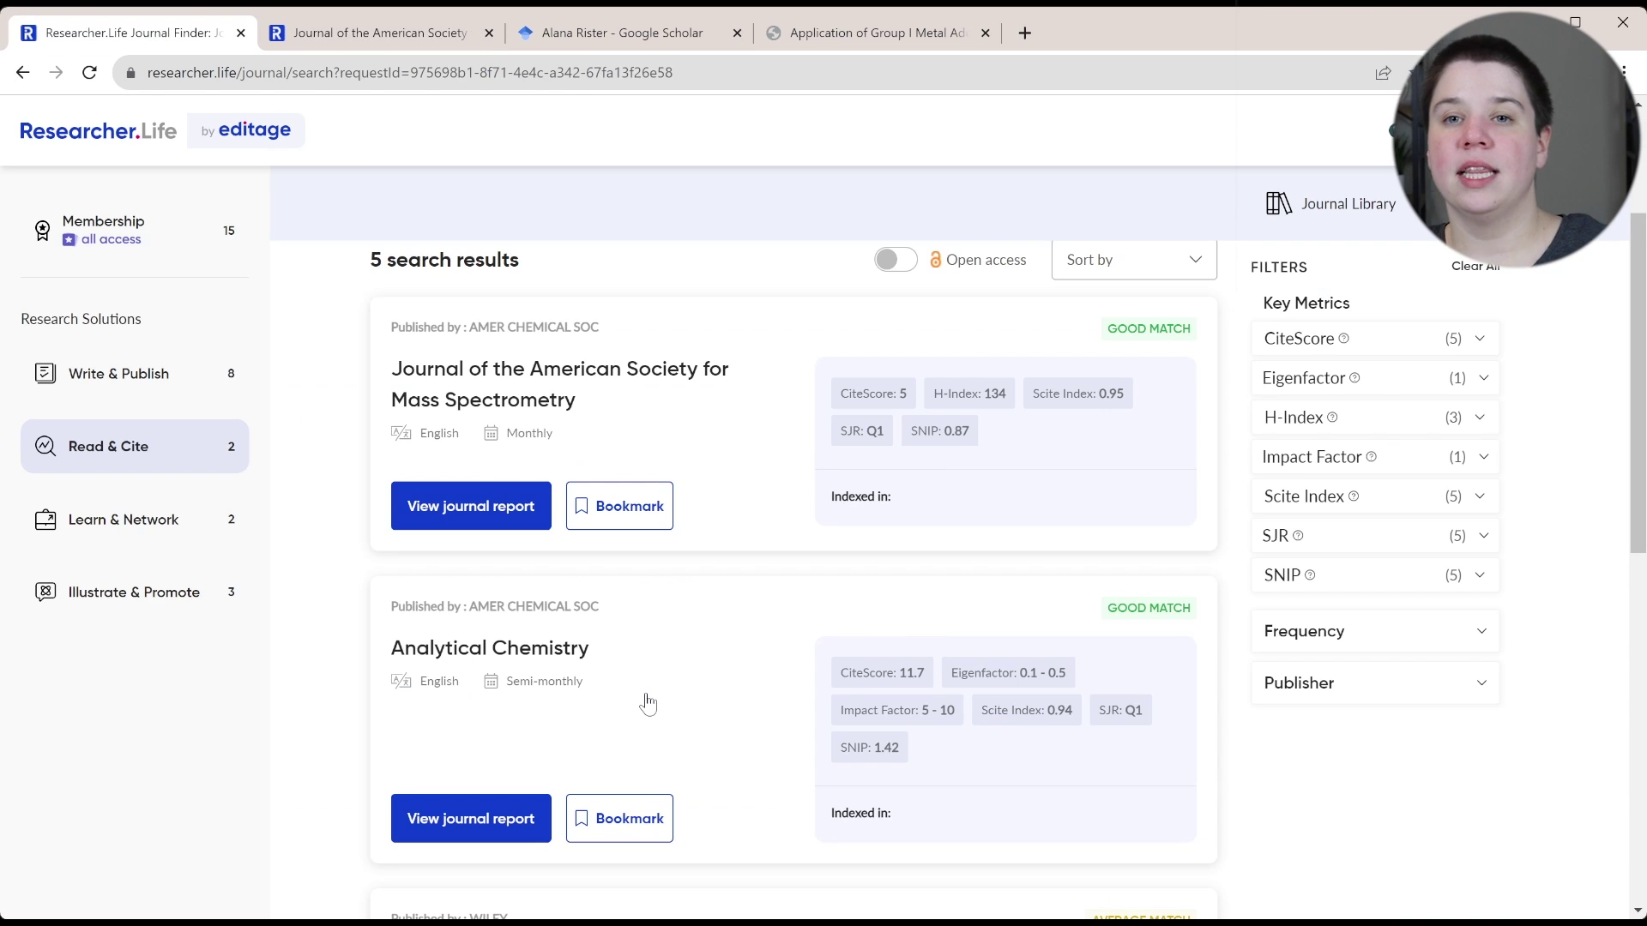
Step: Scroll through the five abstract-matched journals, from the Mass Spectrometry society journal down to The Analyst
scroll(674, 675, down, 1)
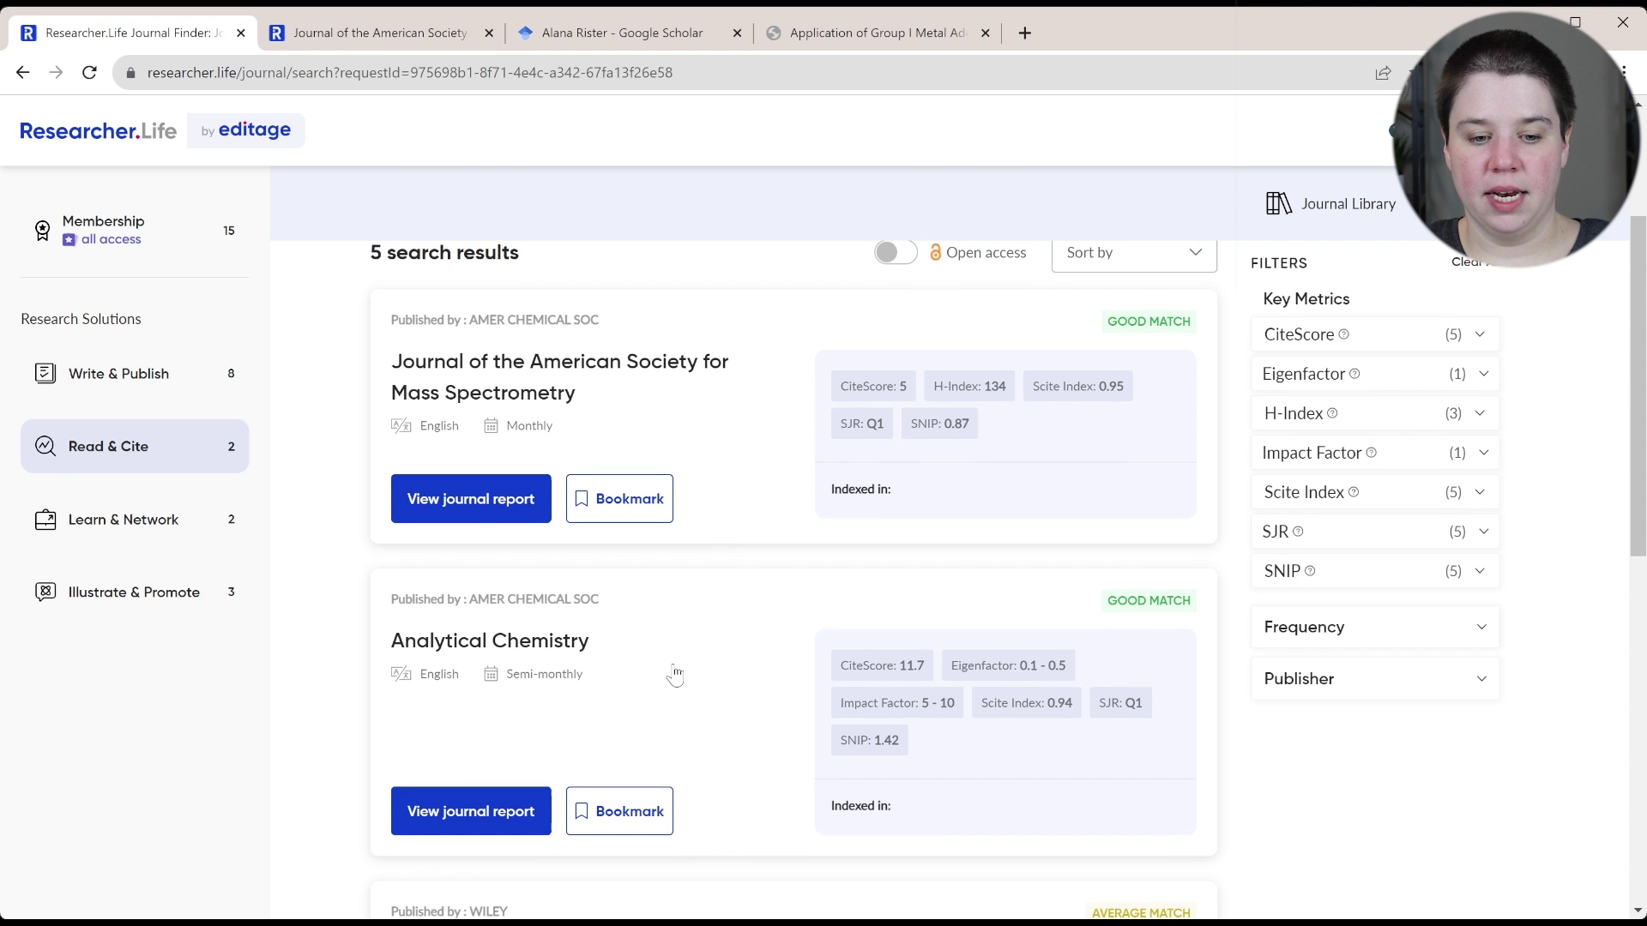
scroll(850, 728, down, 1)
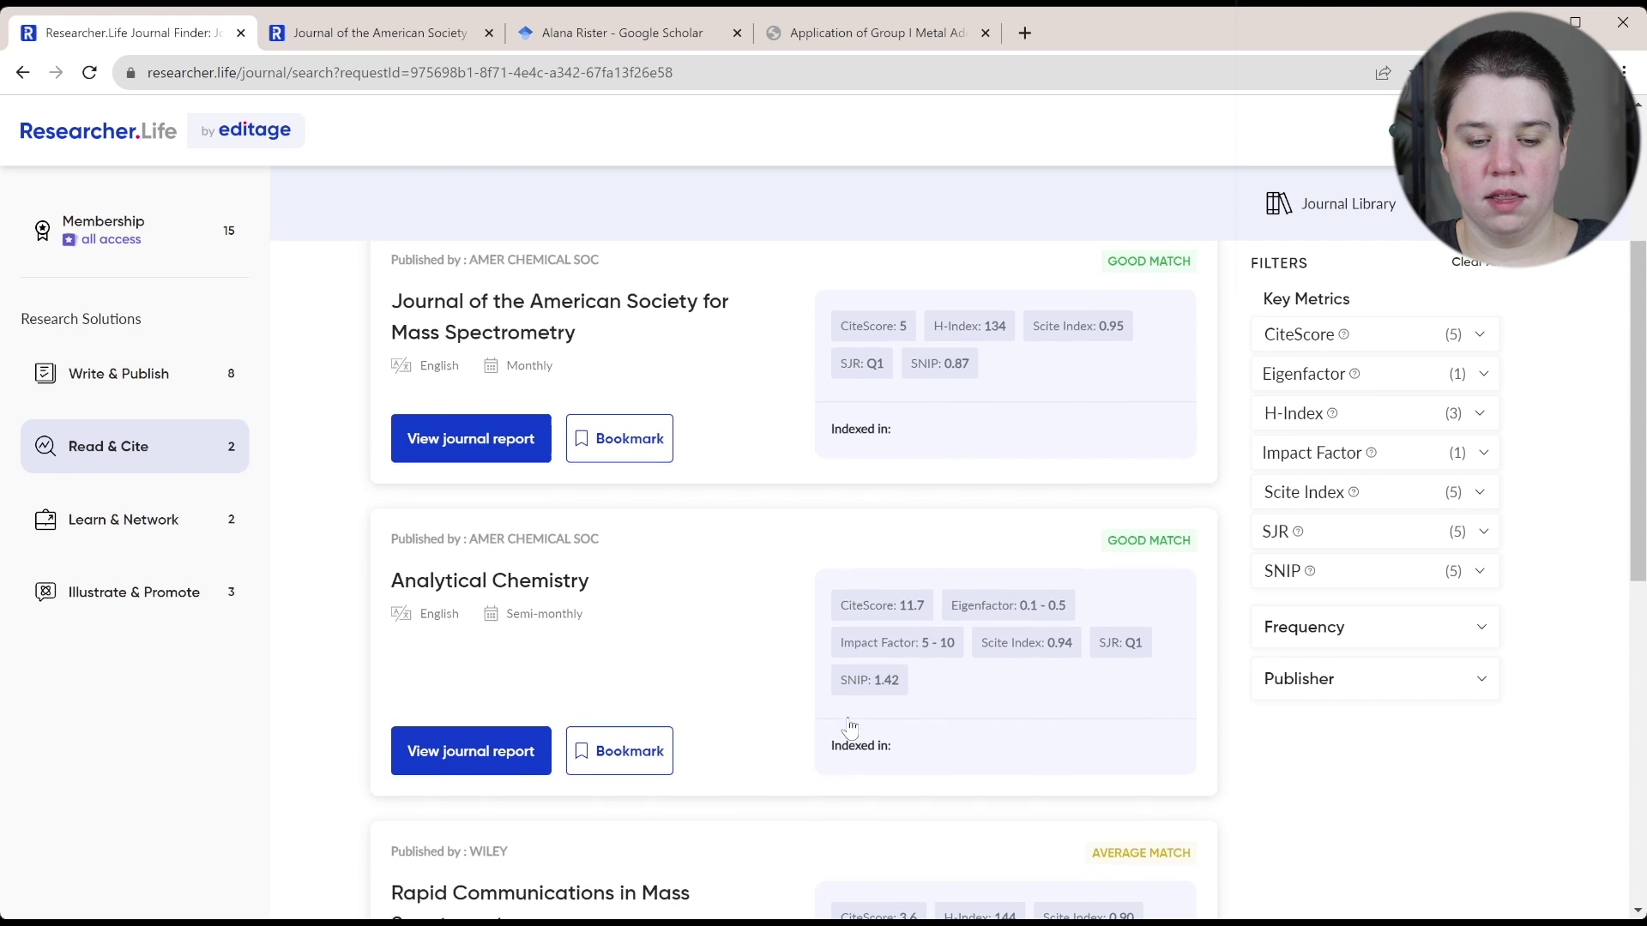
scroll(849, 728, down, 2)
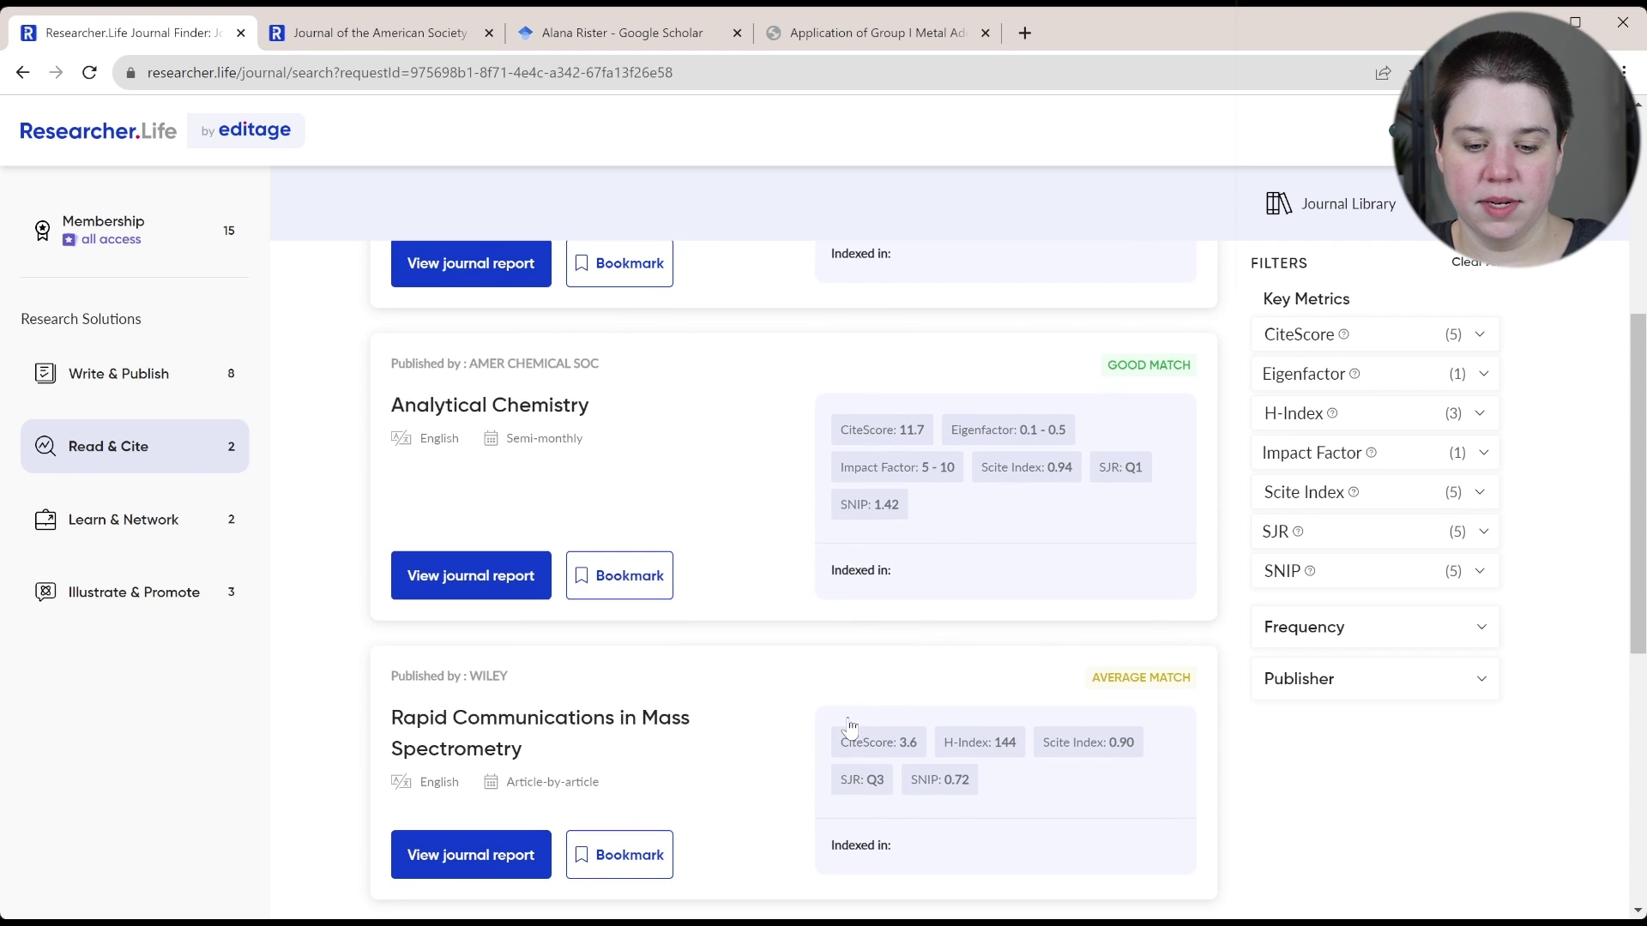
scroll(849, 727, up, 5)
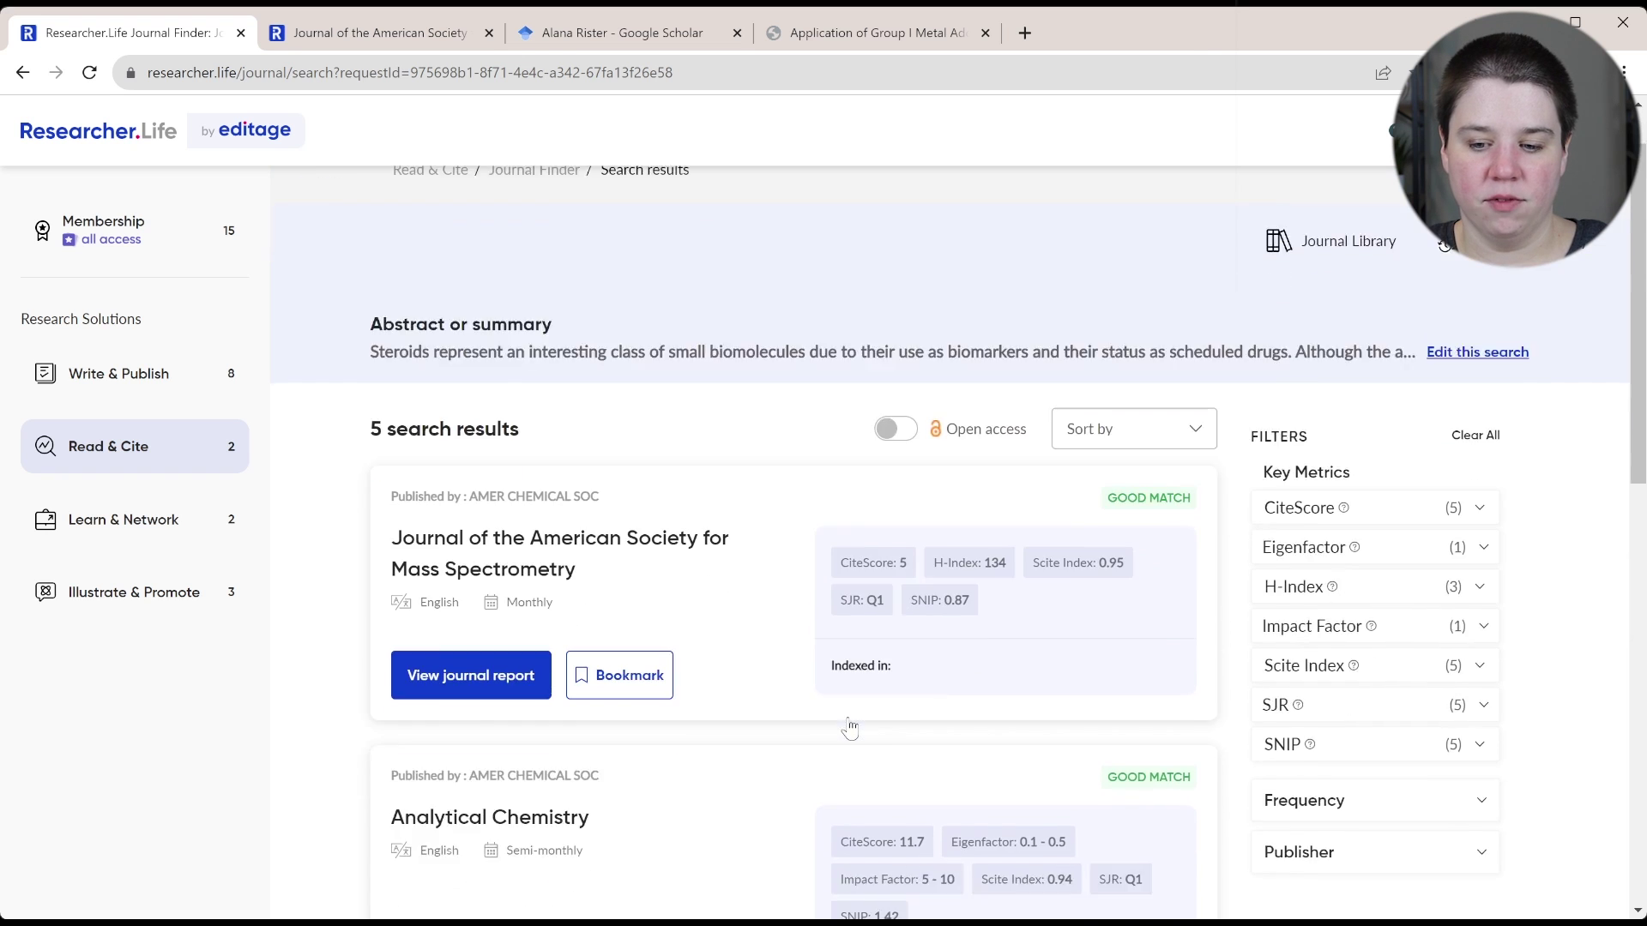
scroll(849, 728, down, 6)
scroll(849, 727, down, 1)
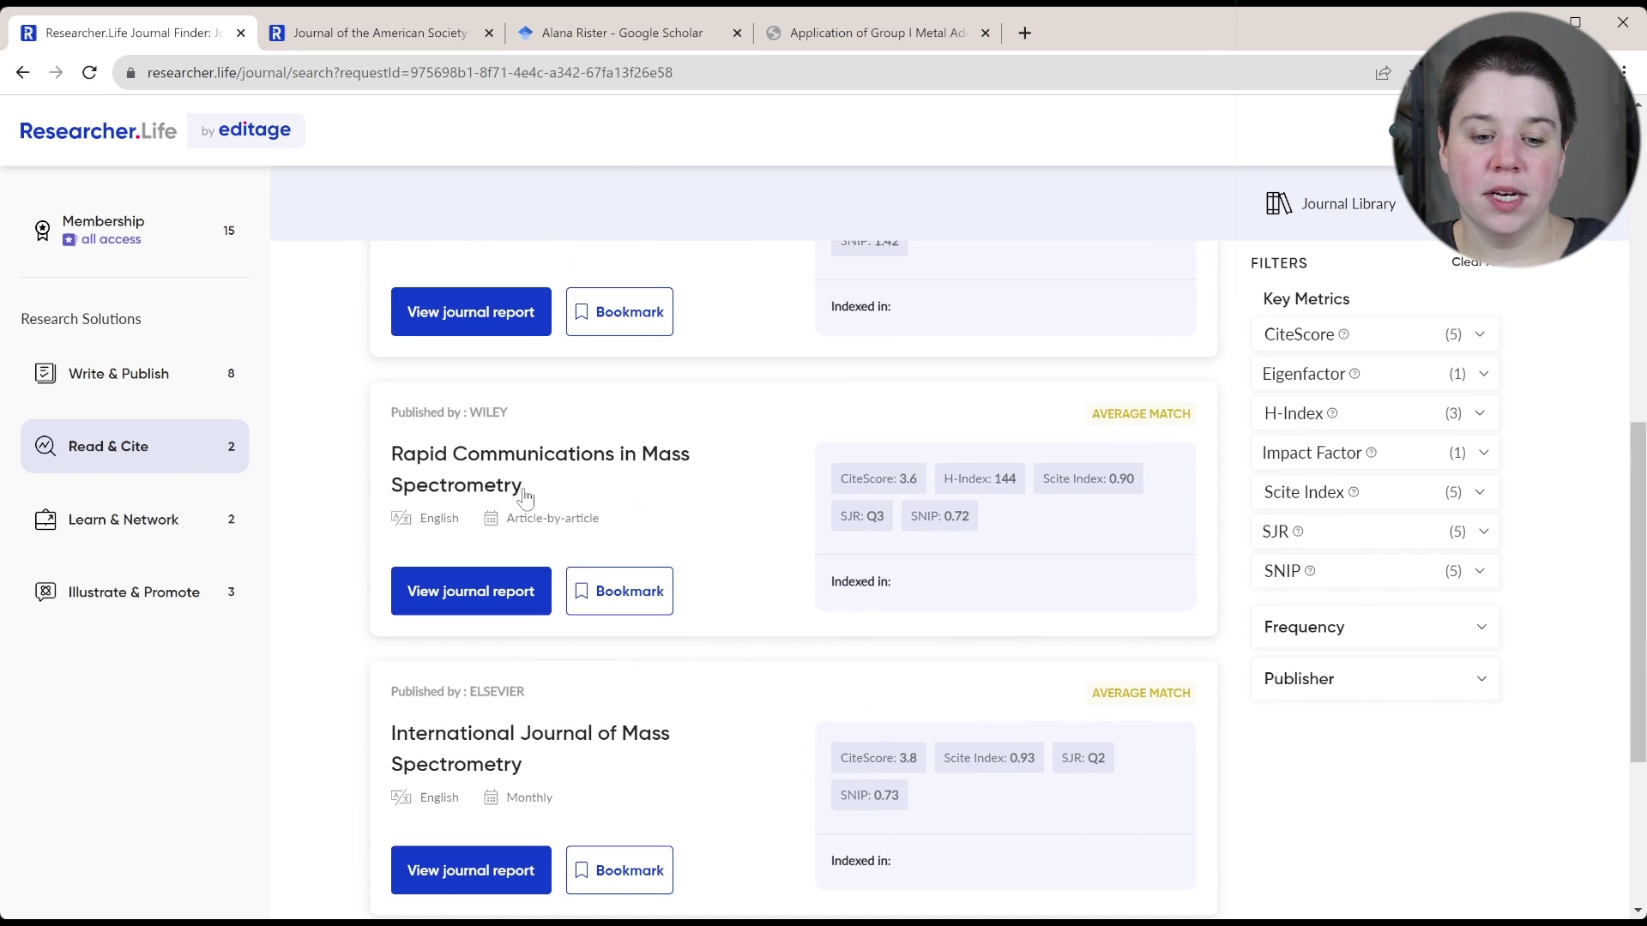
scroll(516, 468, down, 1)
scroll(517, 468, down, 2)
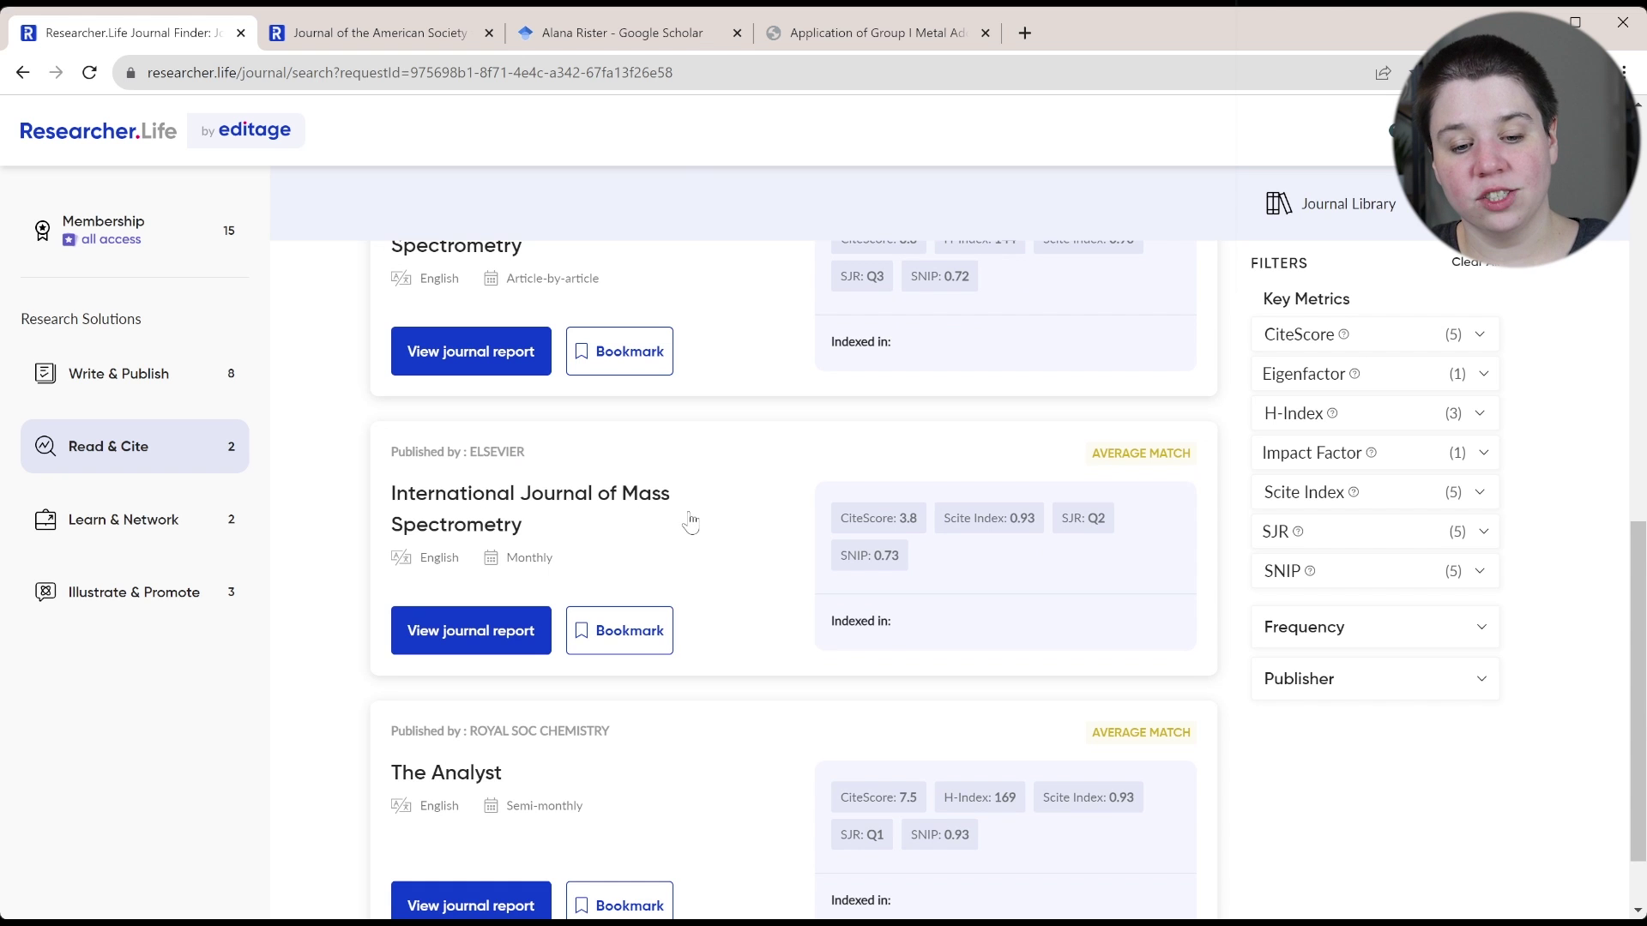
scroll(689, 521, down, 1)
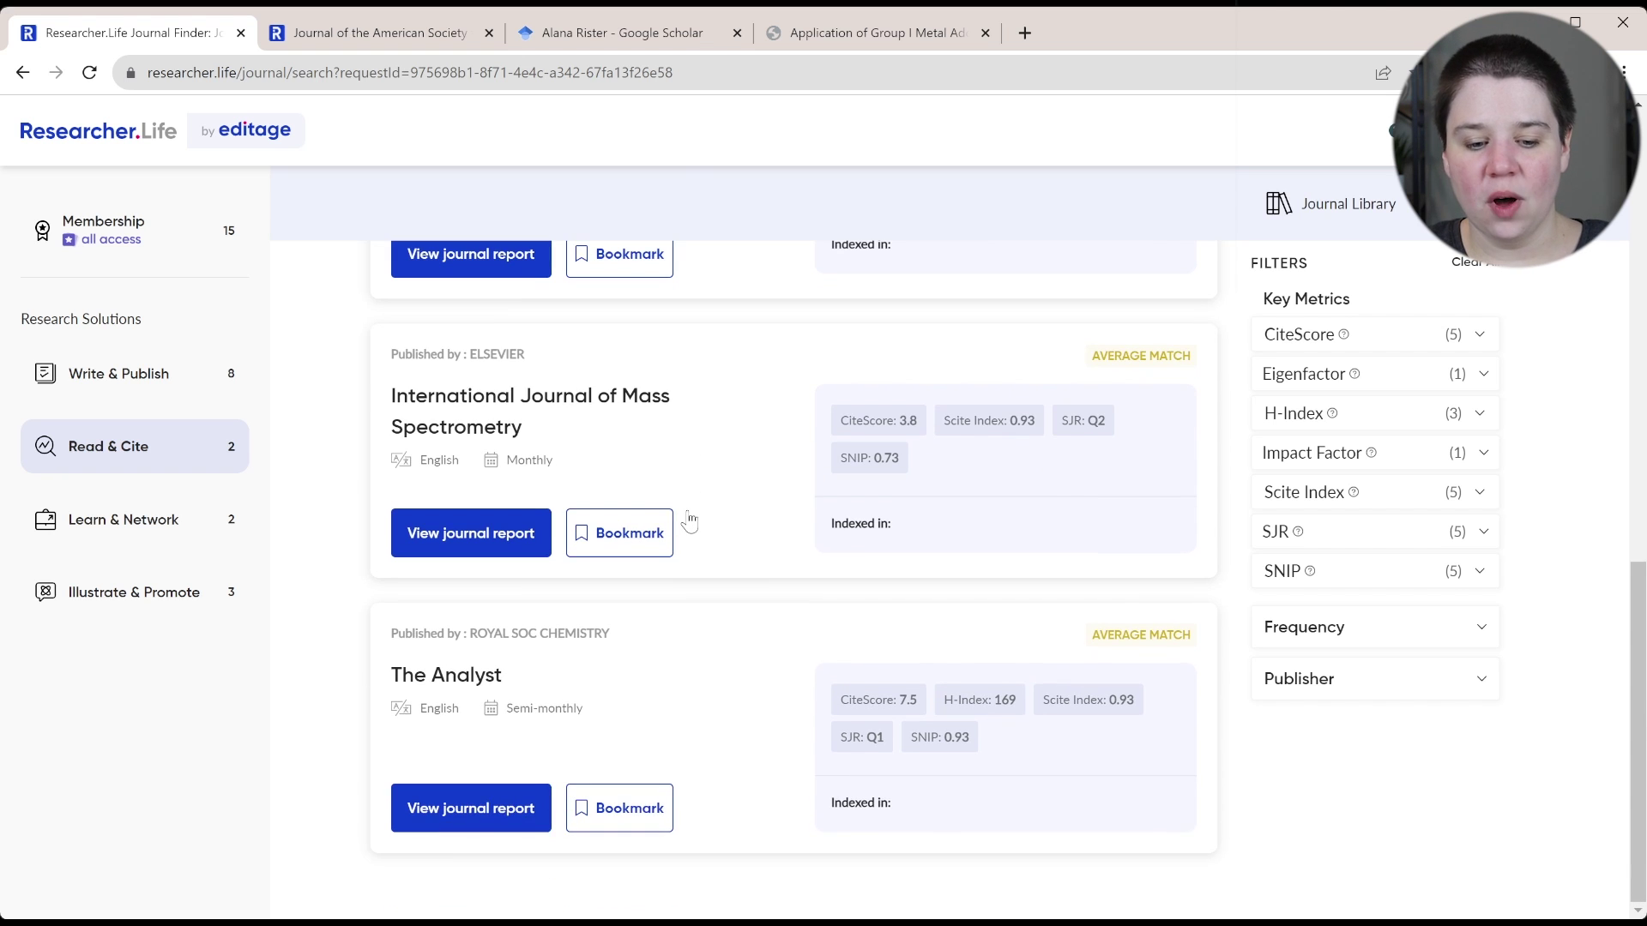
scroll(689, 521, up, 15)
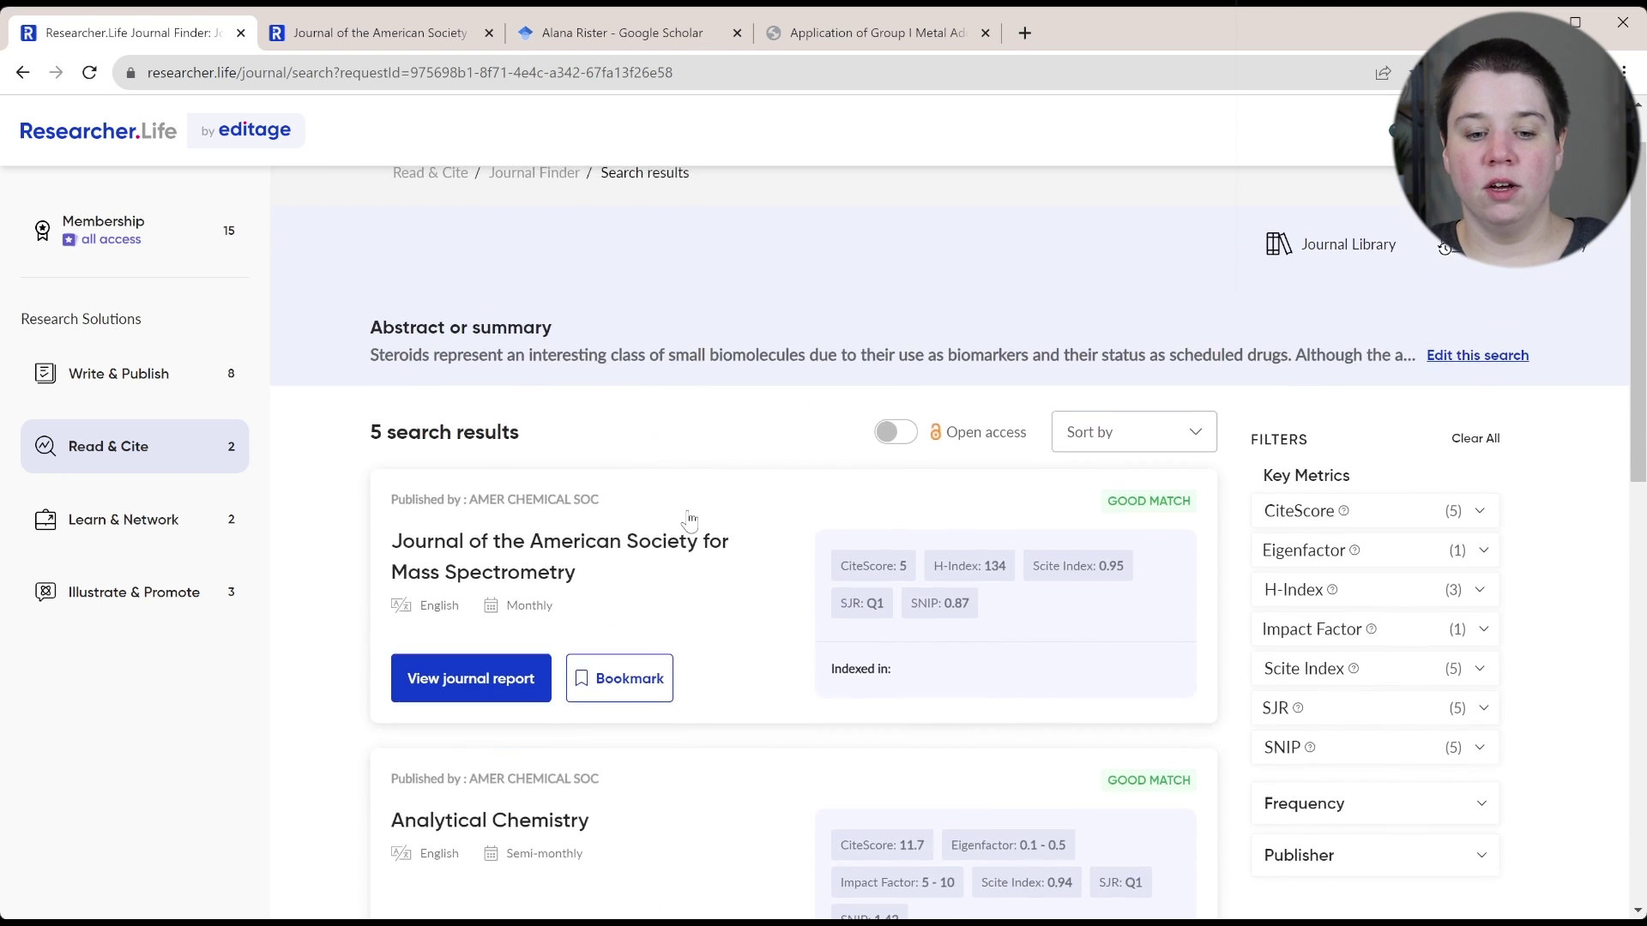
scroll(689, 521, up, 1)
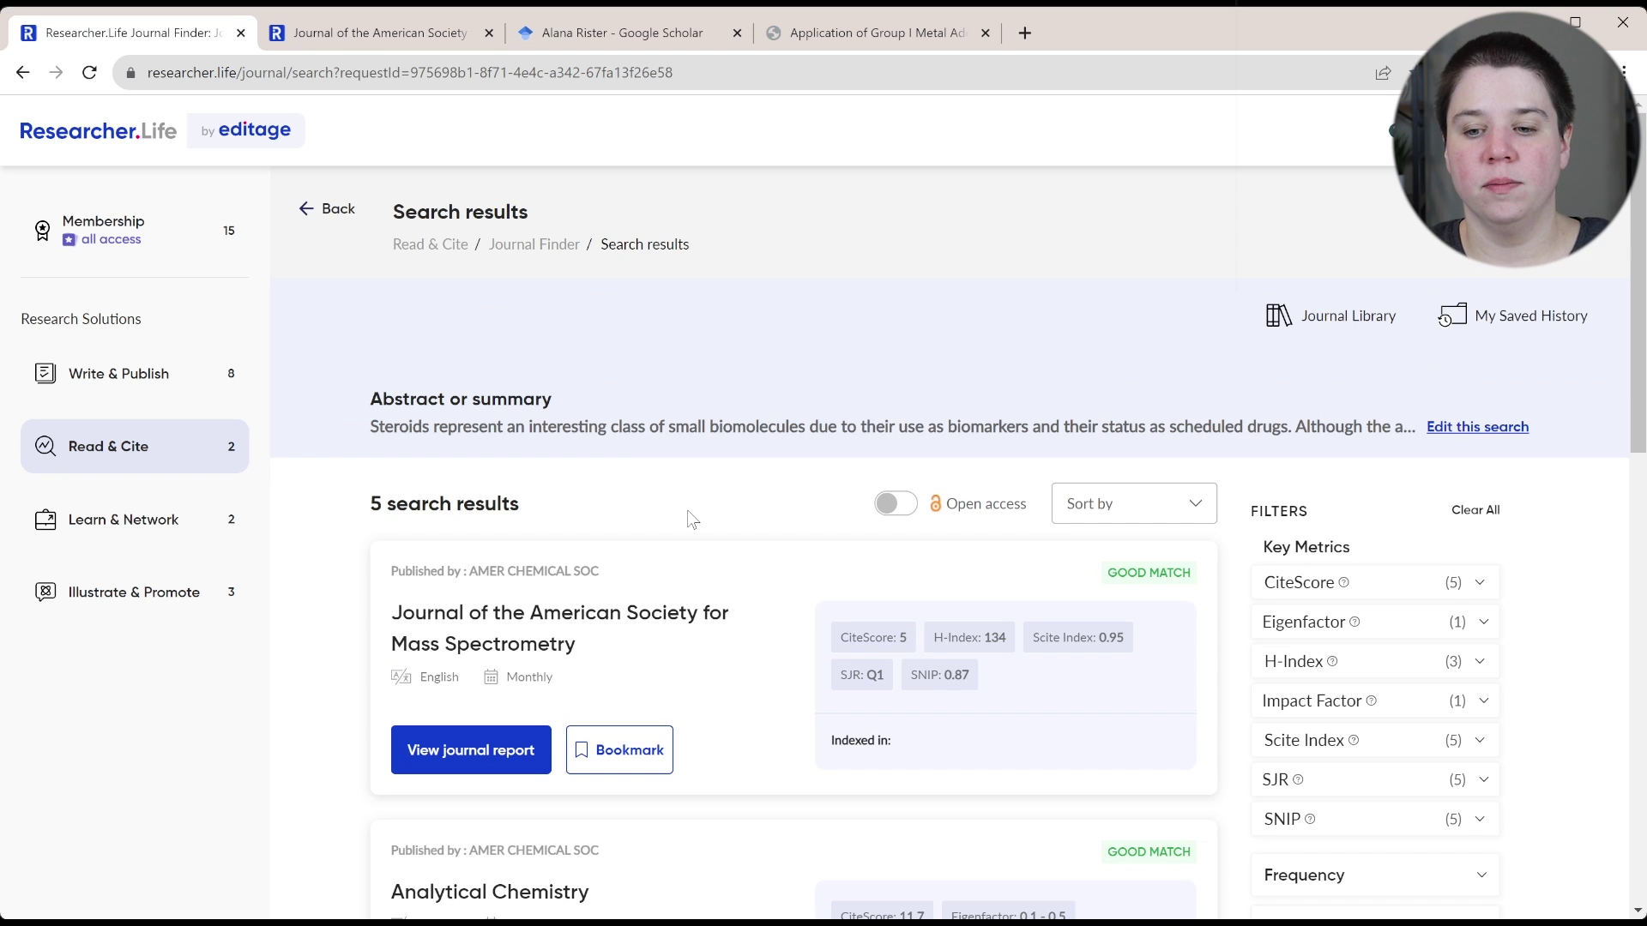
scroll(689, 520, down, 4)
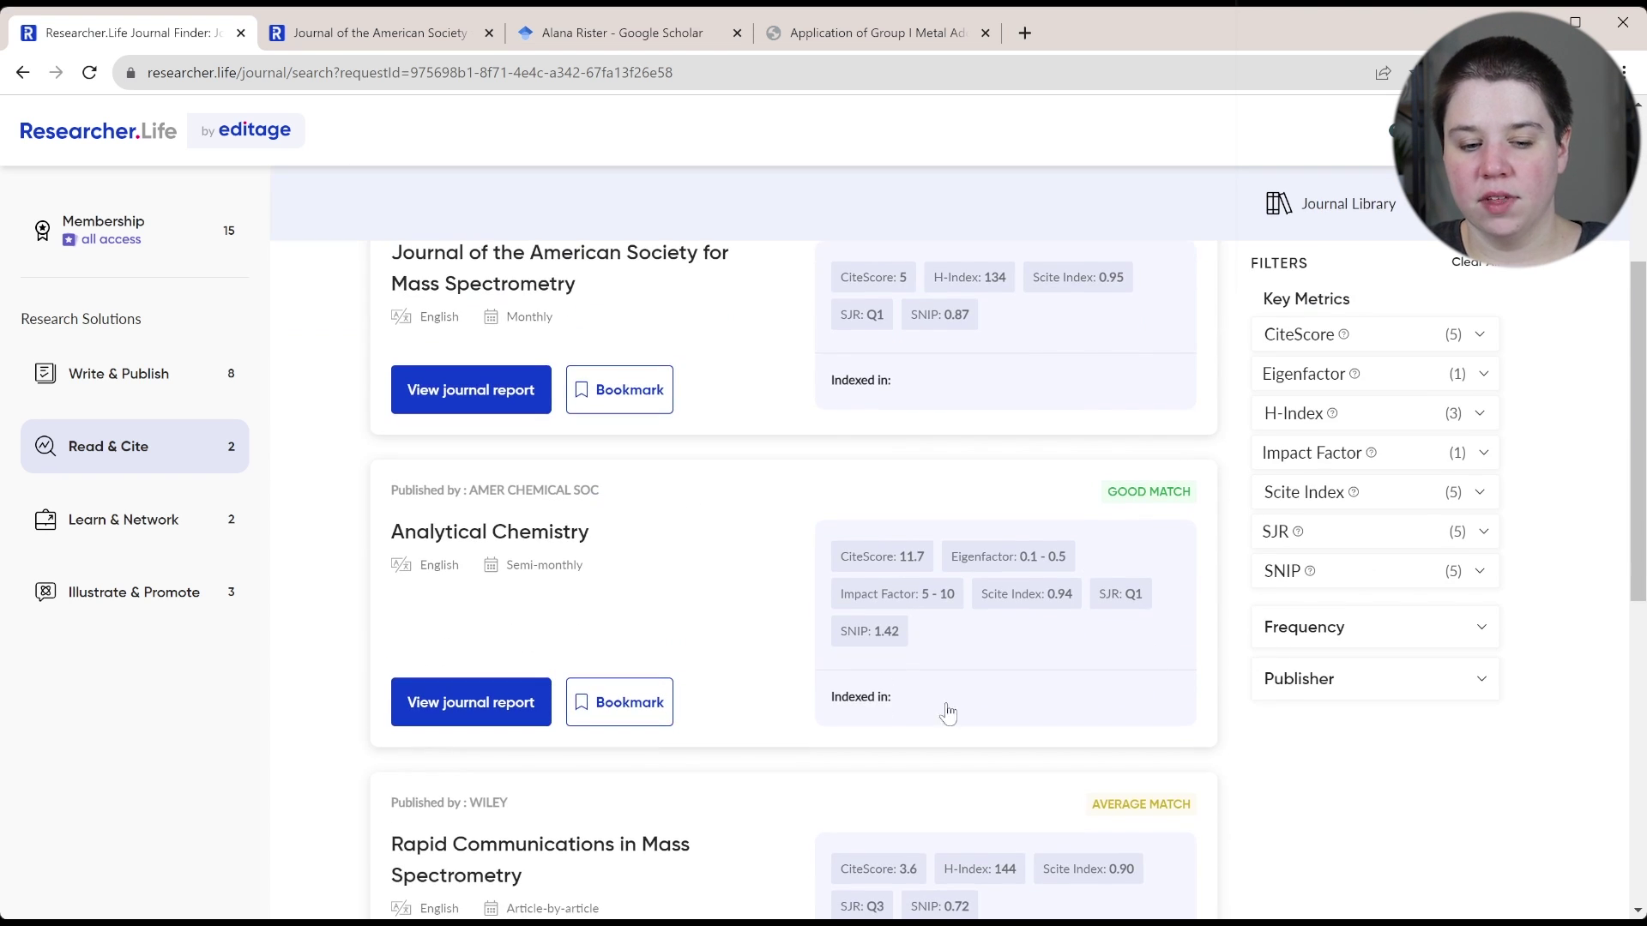
scroll(984, 489, down, 5)
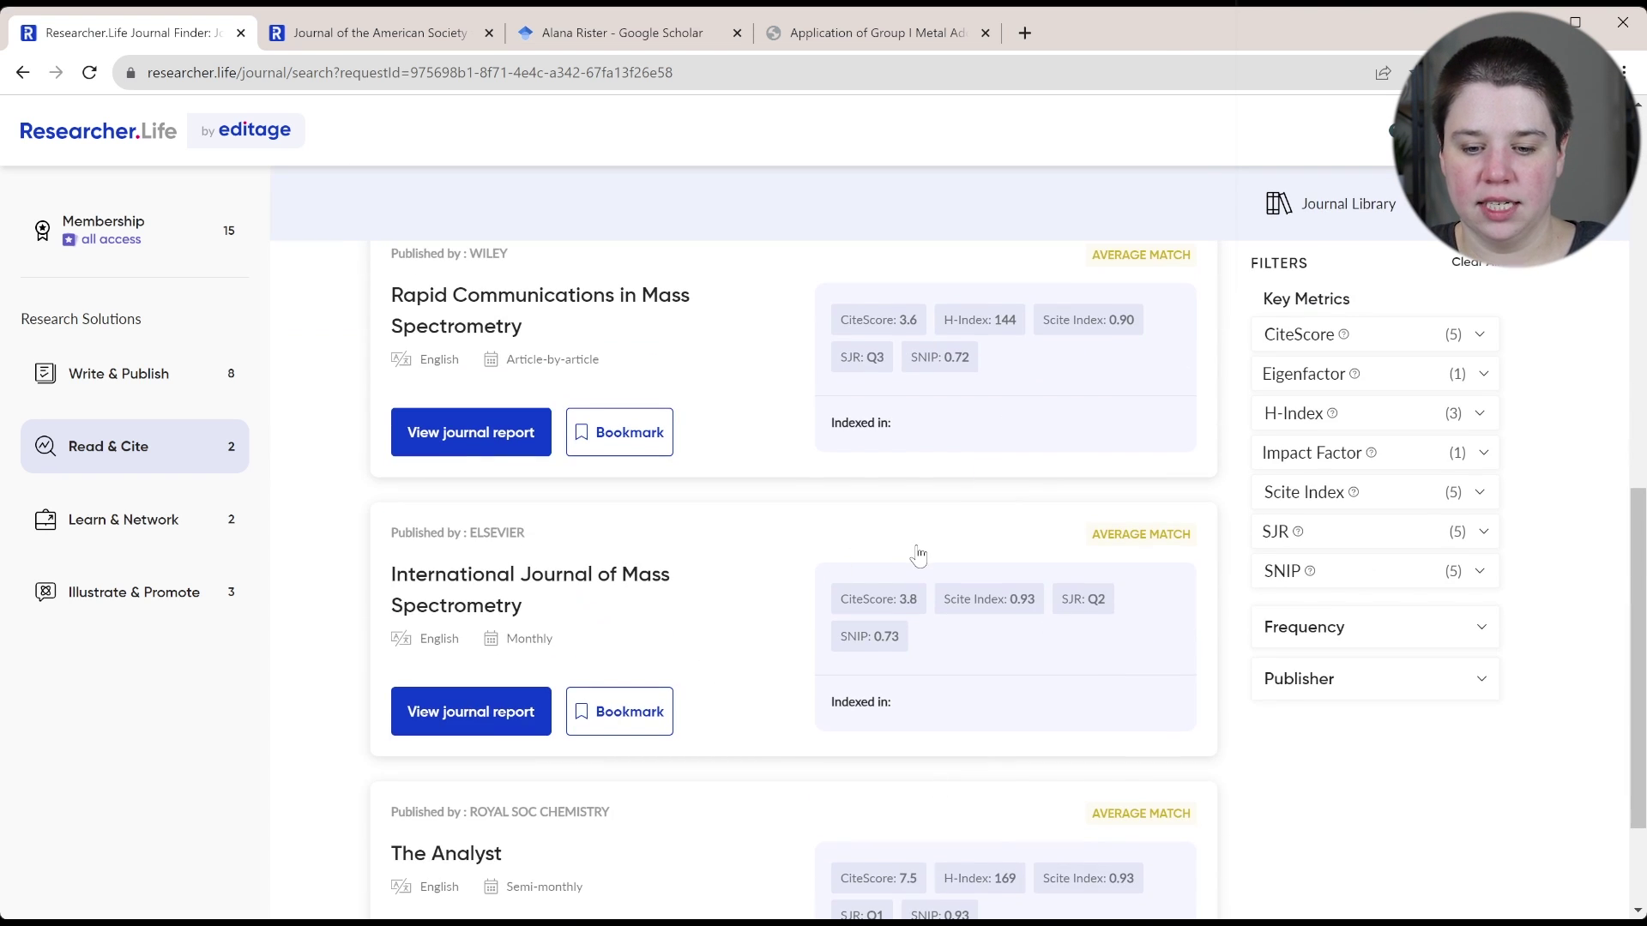
scroll(918, 556, up, 10)
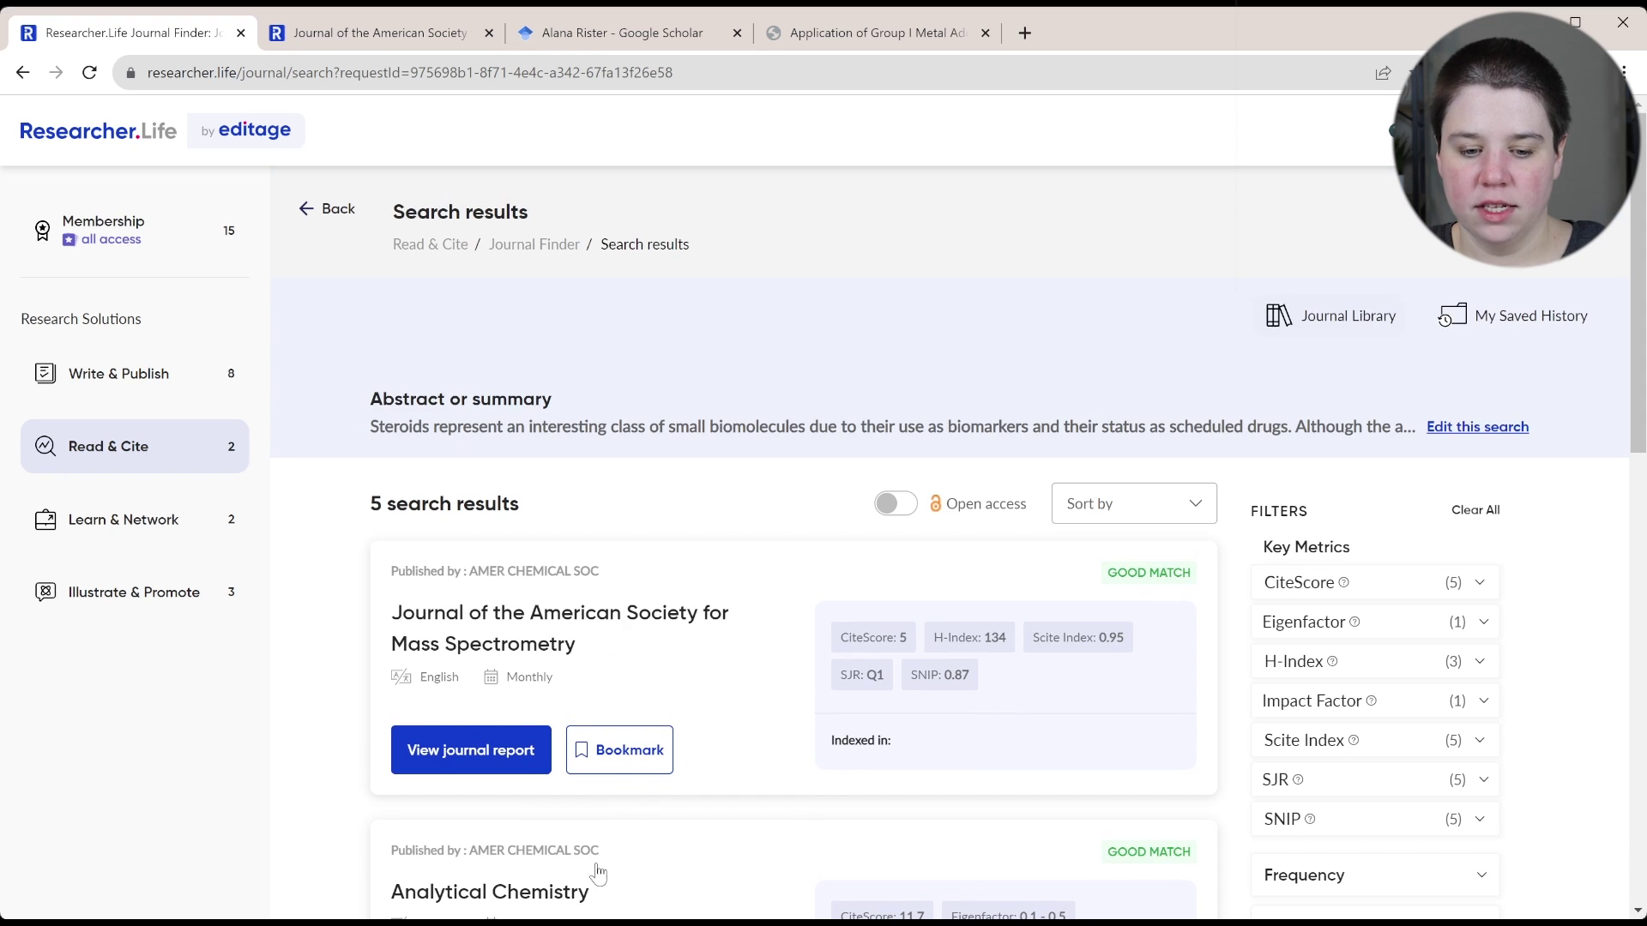
Step: Bookmark Journal of the American Society for Mass Spectrometry and Analytical Chemistry
click(610, 770)
scroll(609, 769, down, 3)
click(607, 755)
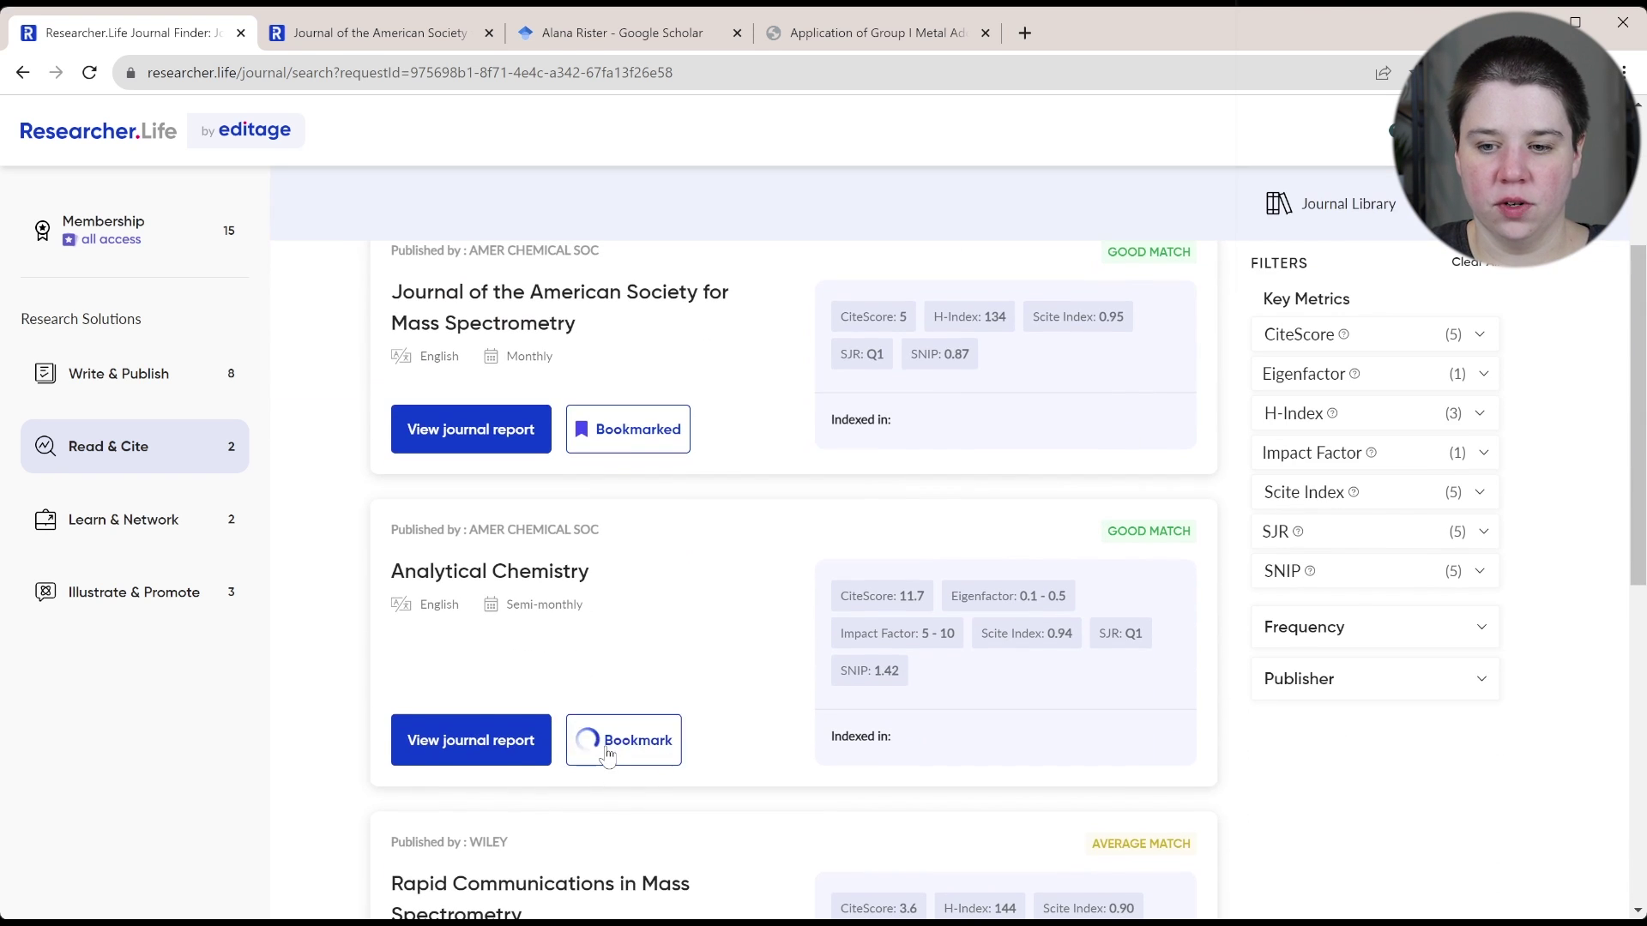
scroll(907, 513, up, 3)
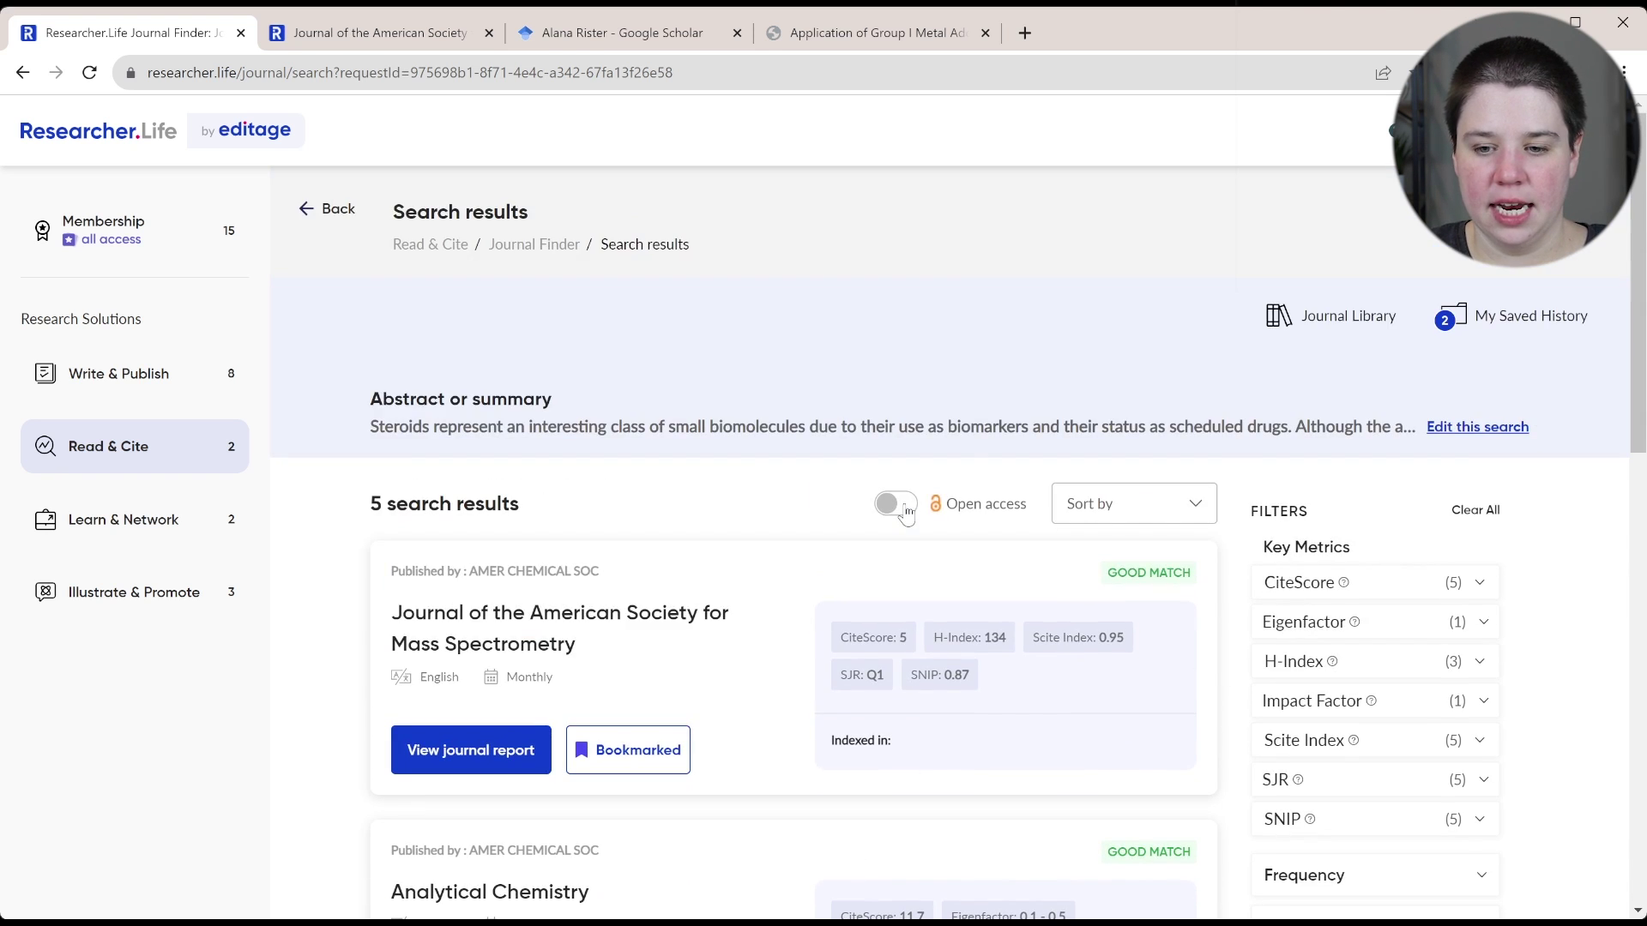
Step: Check both journals in the Bookmarked journals list, then go back to Journal Finder
click(1347, 317)
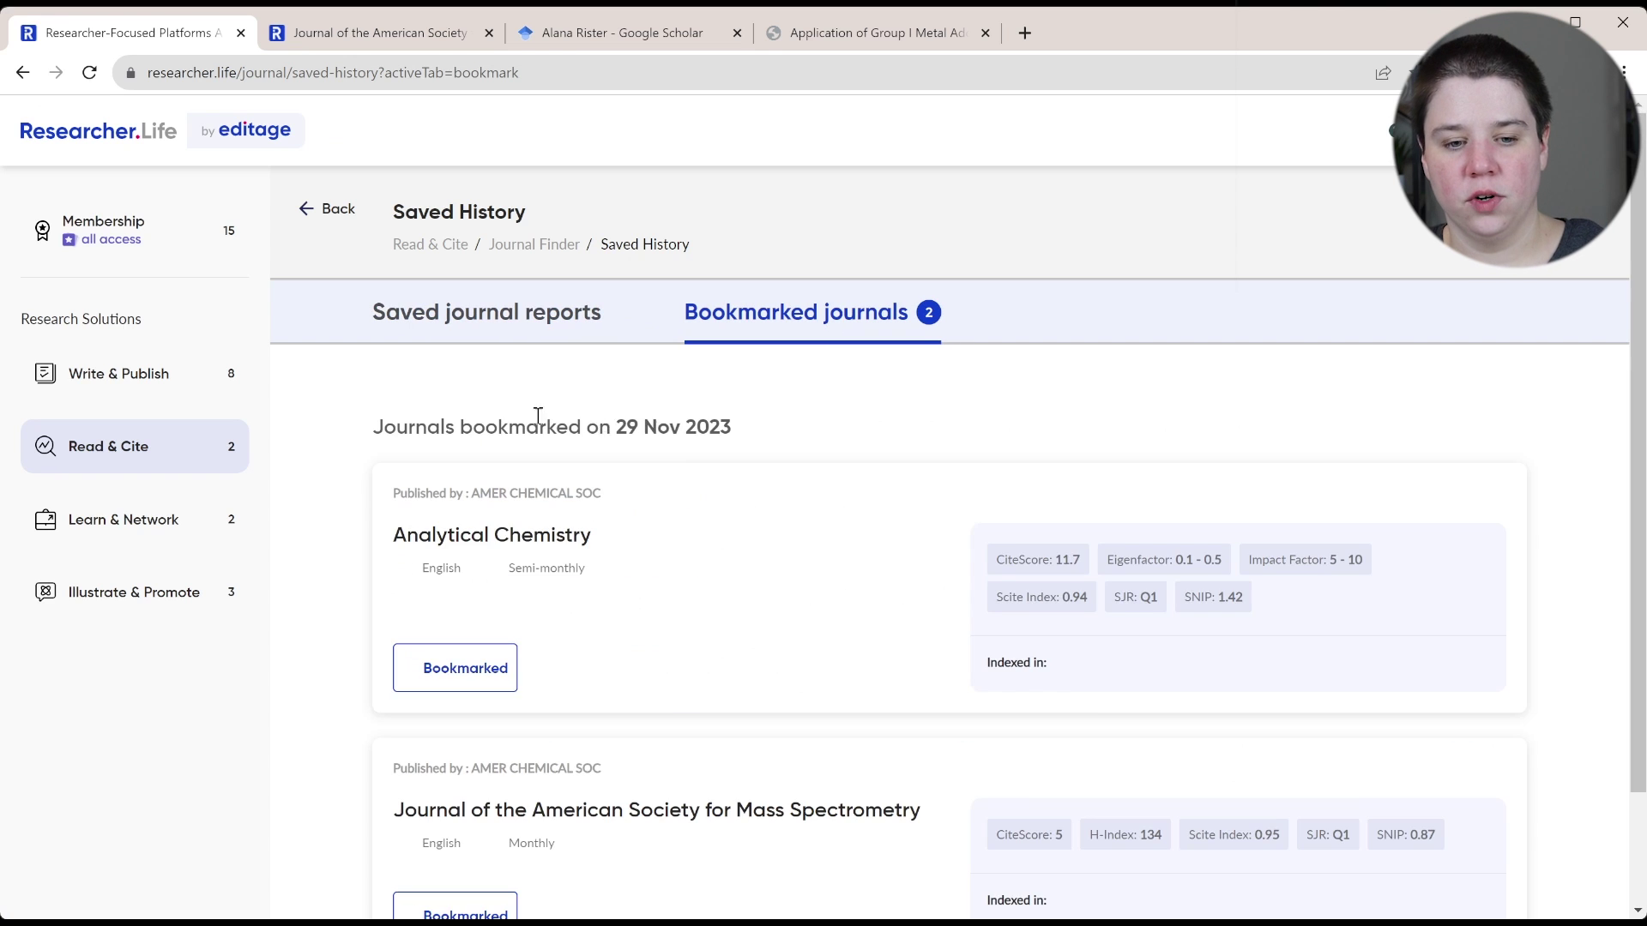
scroll(800, 603, down, 2)
scroll(800, 603, up, 2)
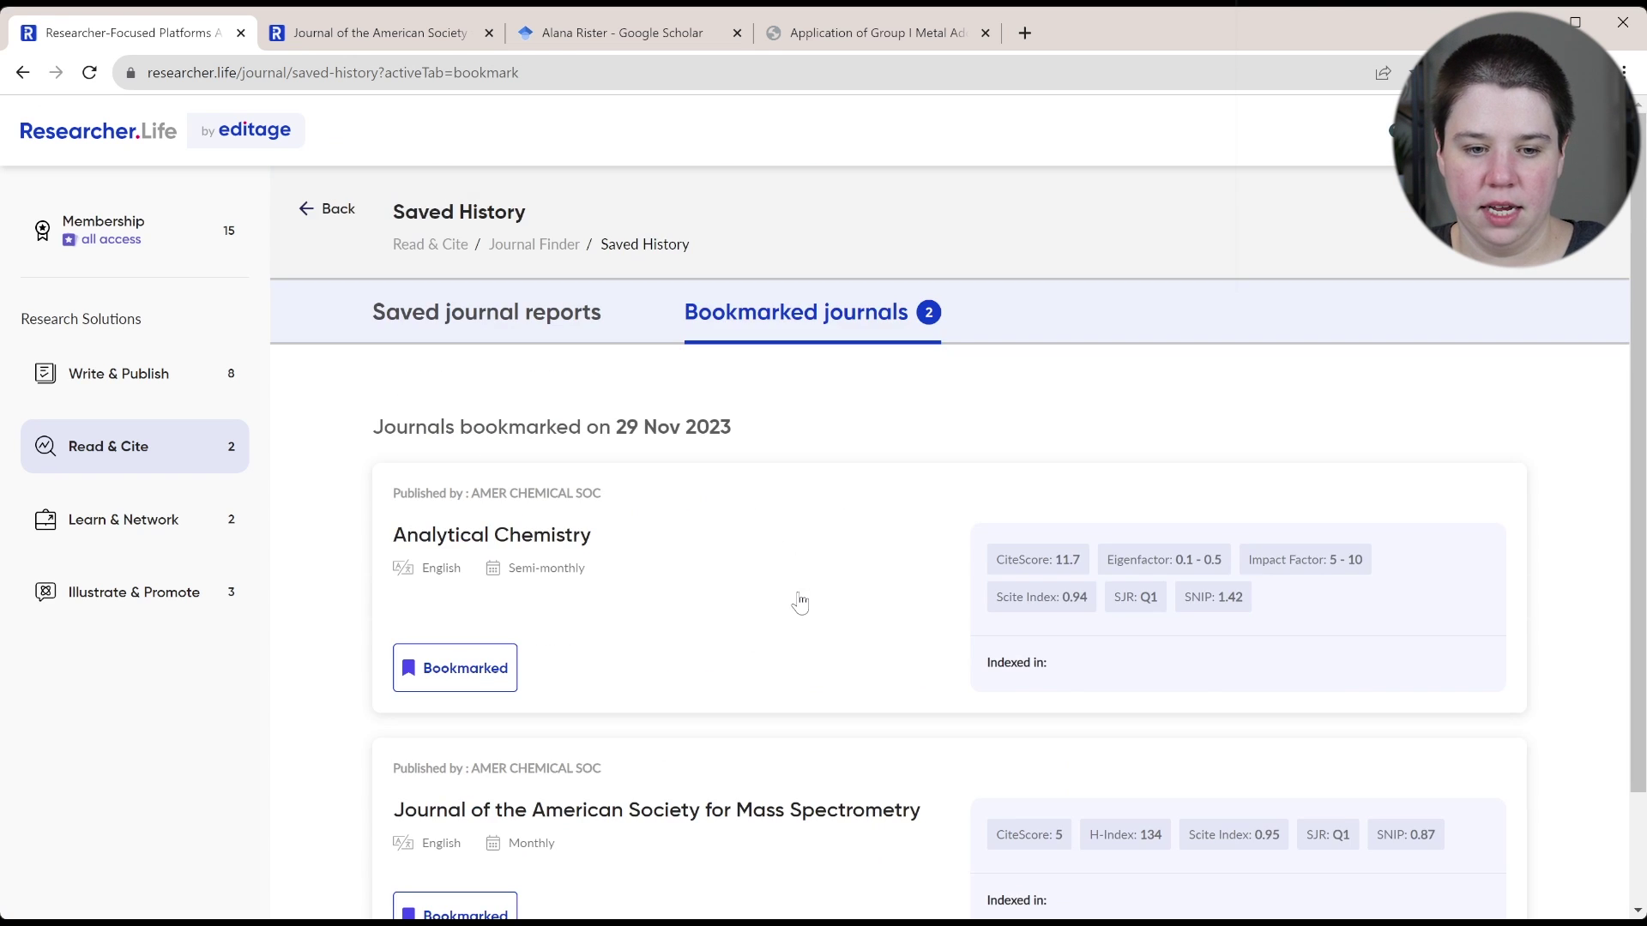
key(alt+Left)
Step: Add Steroid, Ion Mobility Spectrometry Analysis and Application Of Ion Mobility Spectrometry as search topics
click(1192, 517)
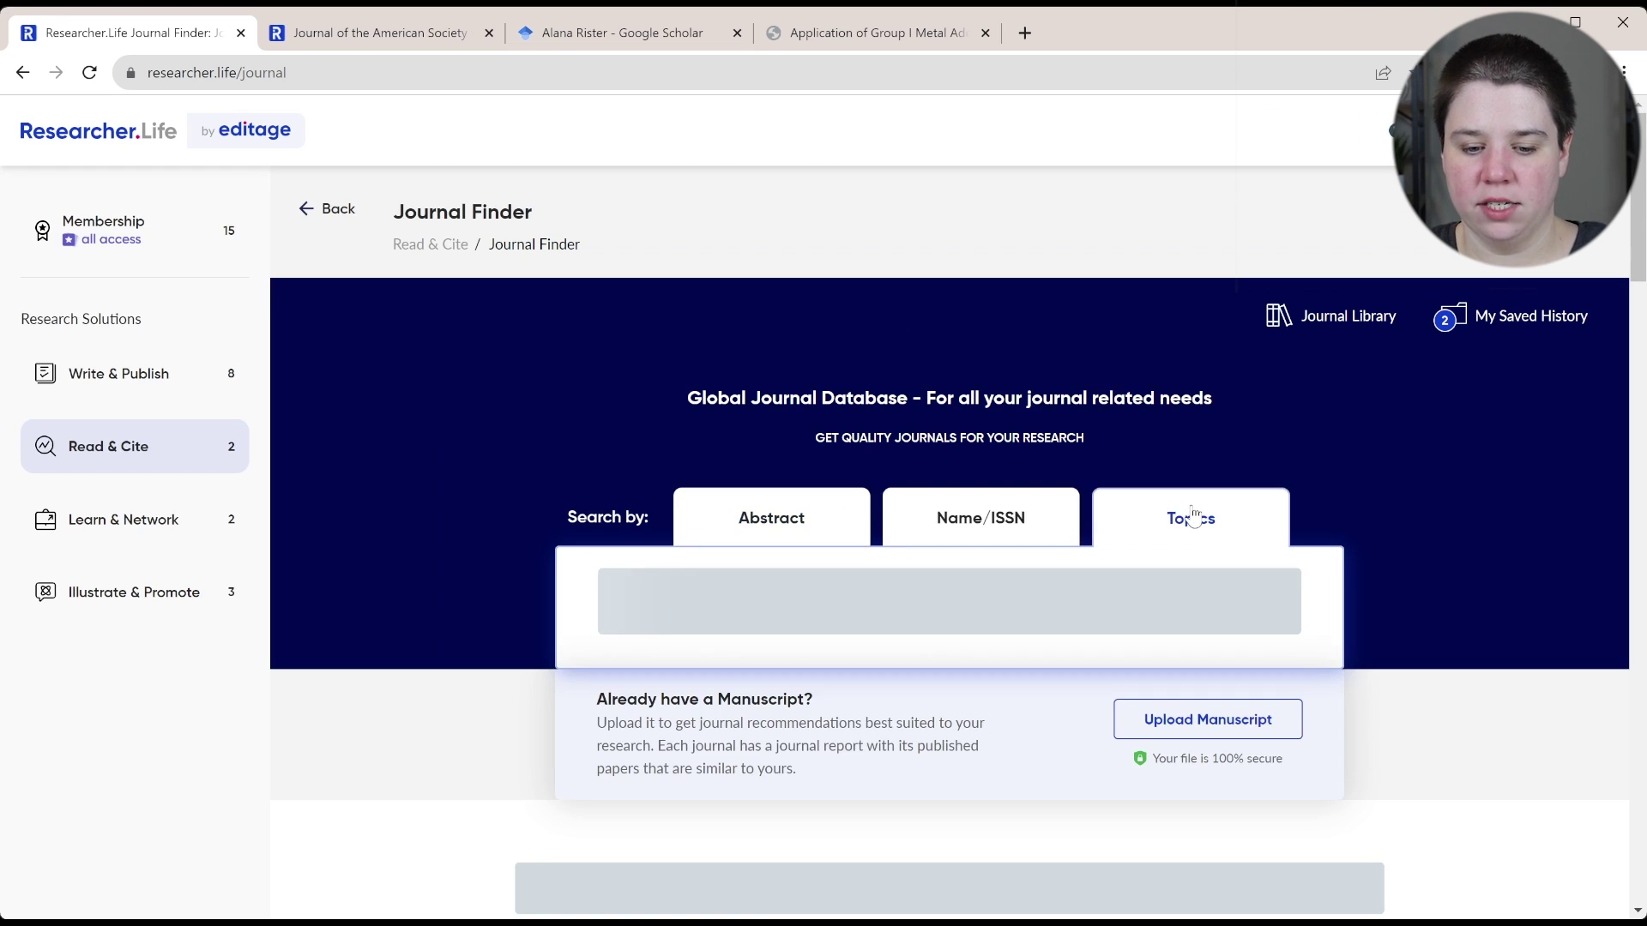
text(st)
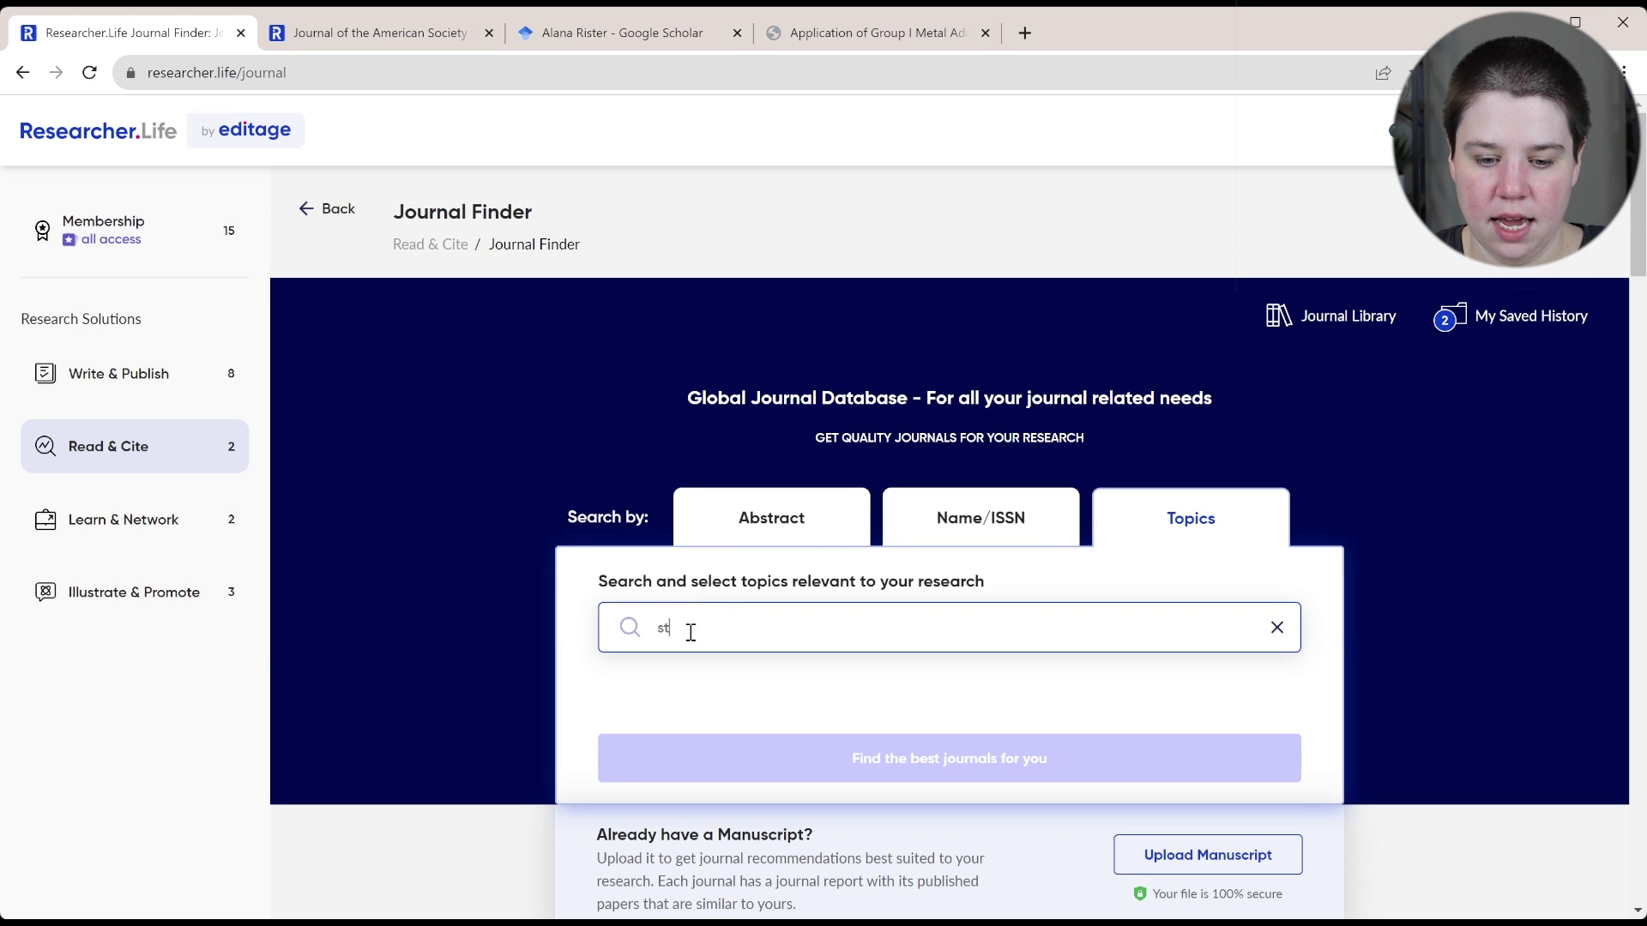
text(eroids)
key(BackSpace)
click(1229, 678)
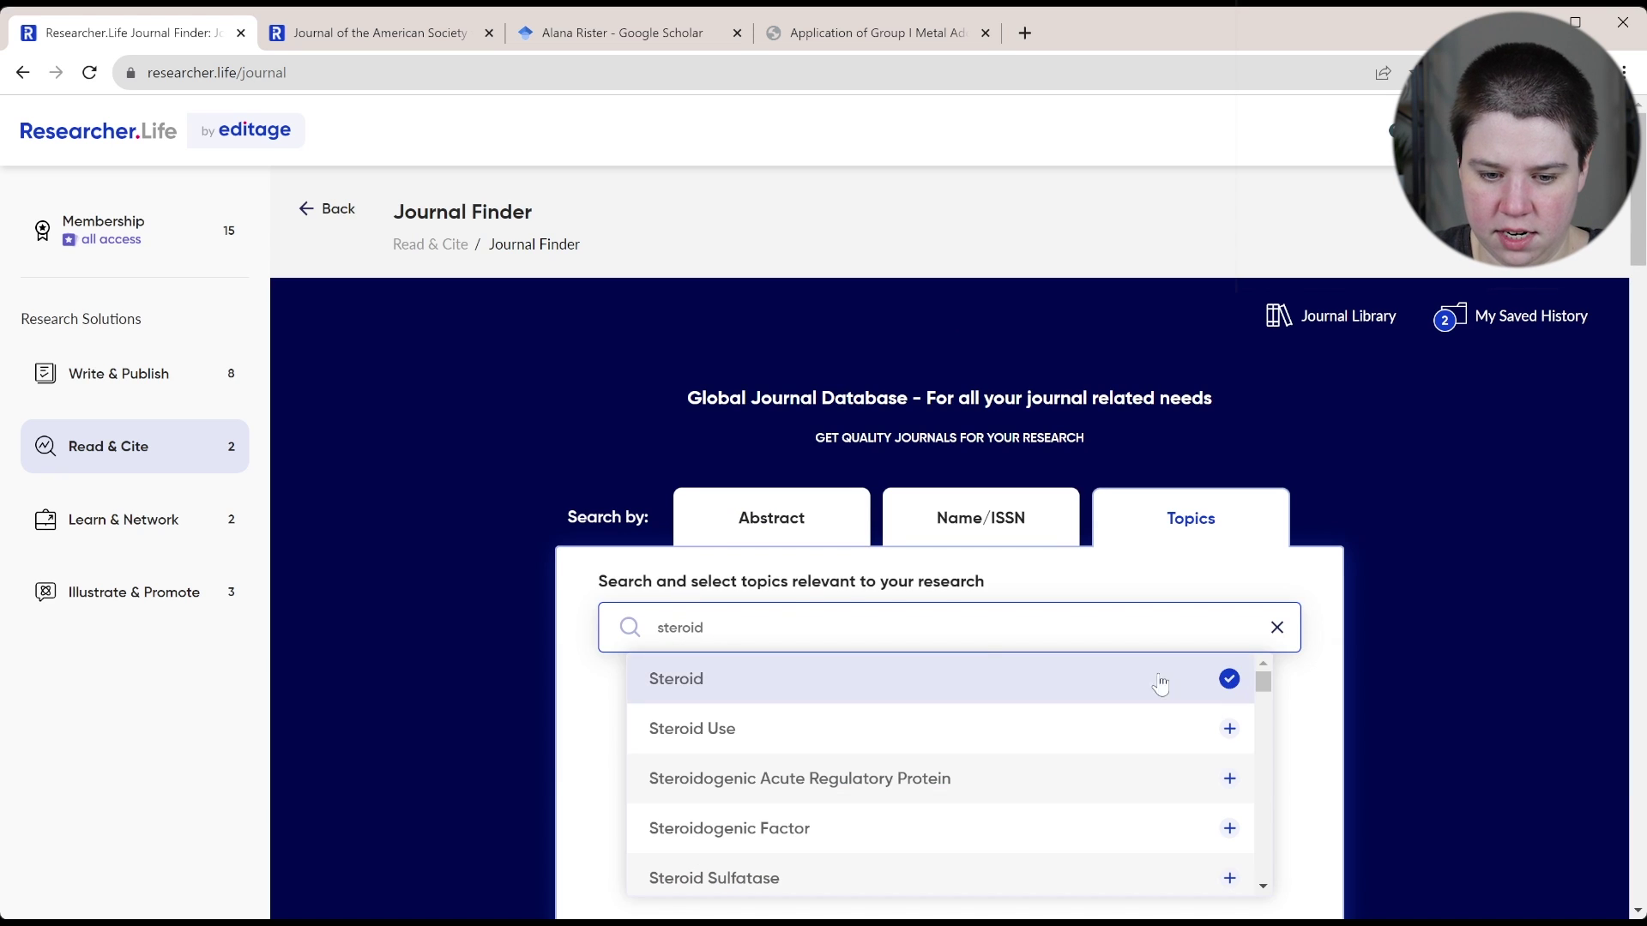
drag(747, 619, 635, 625)
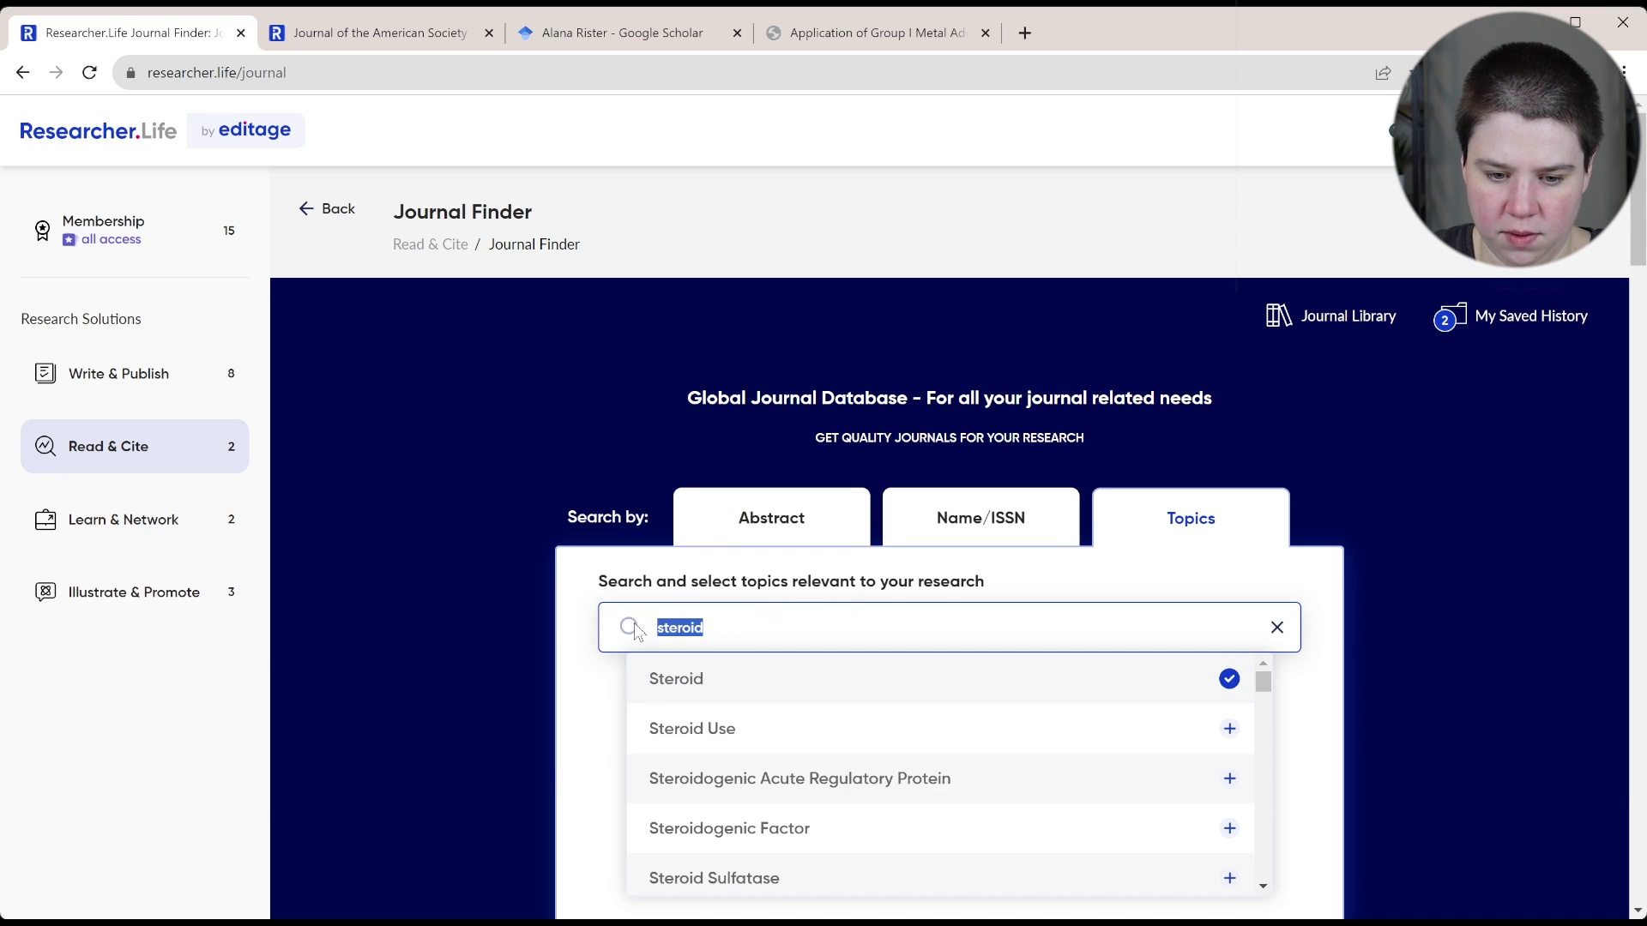
text(ion mobility)
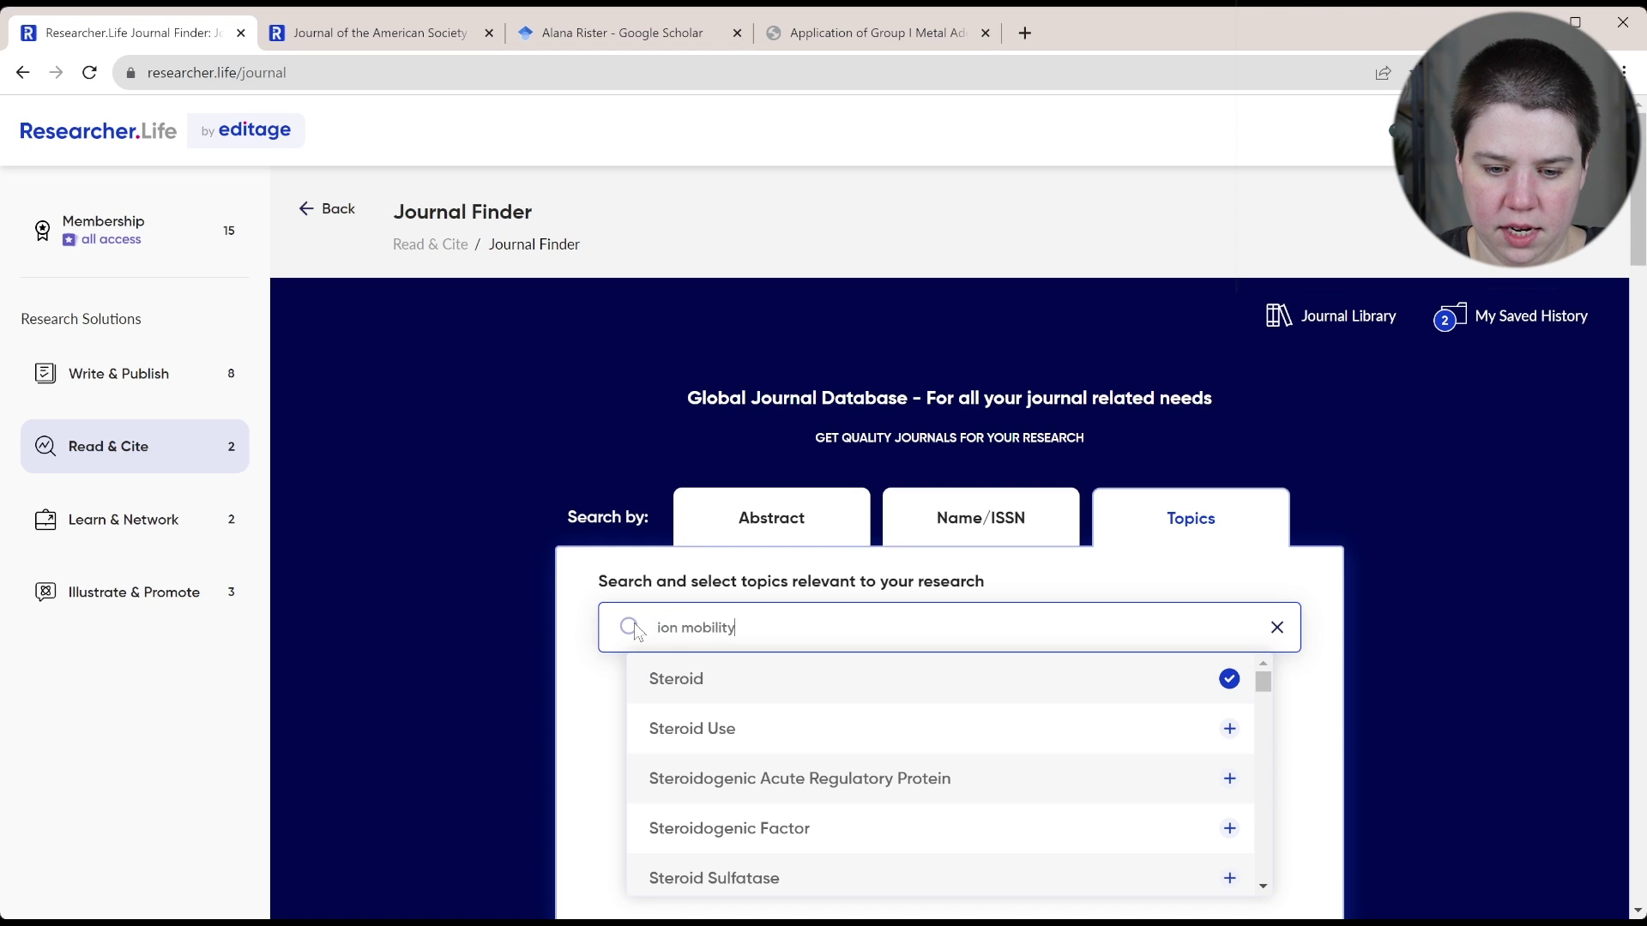
text( spectrometry)
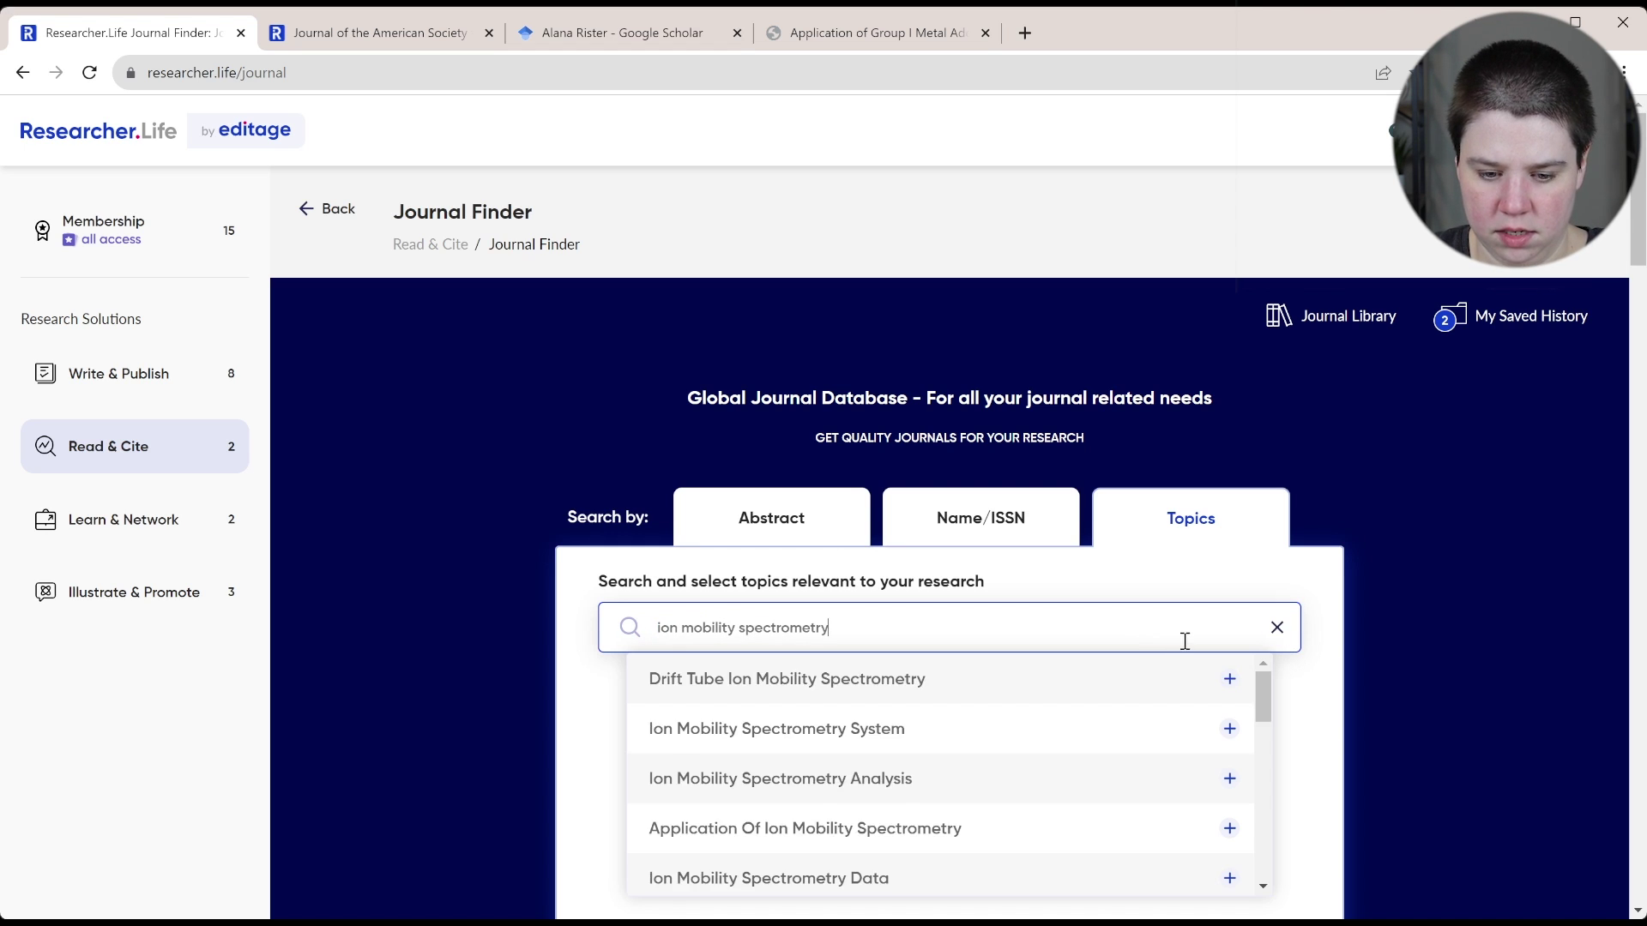
click(1228, 780)
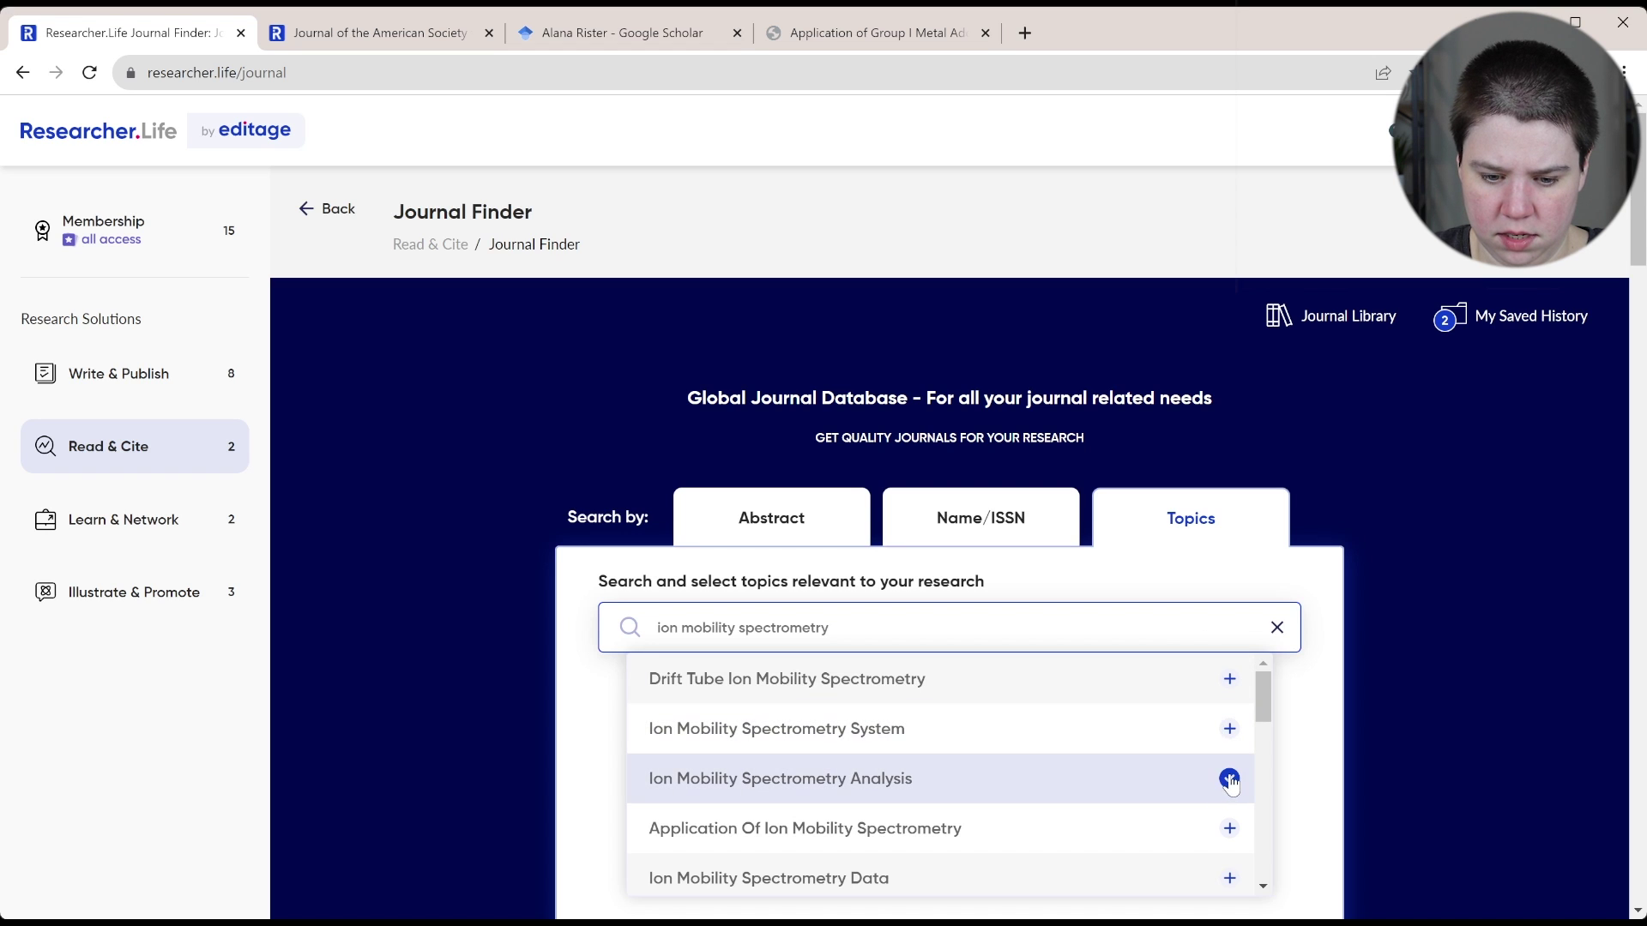
click(1230, 829)
Step: Add Mass Spectrometry as a topic and search for journals matching the selected topics
drag(862, 633, 642, 626)
text(mass spectrom)
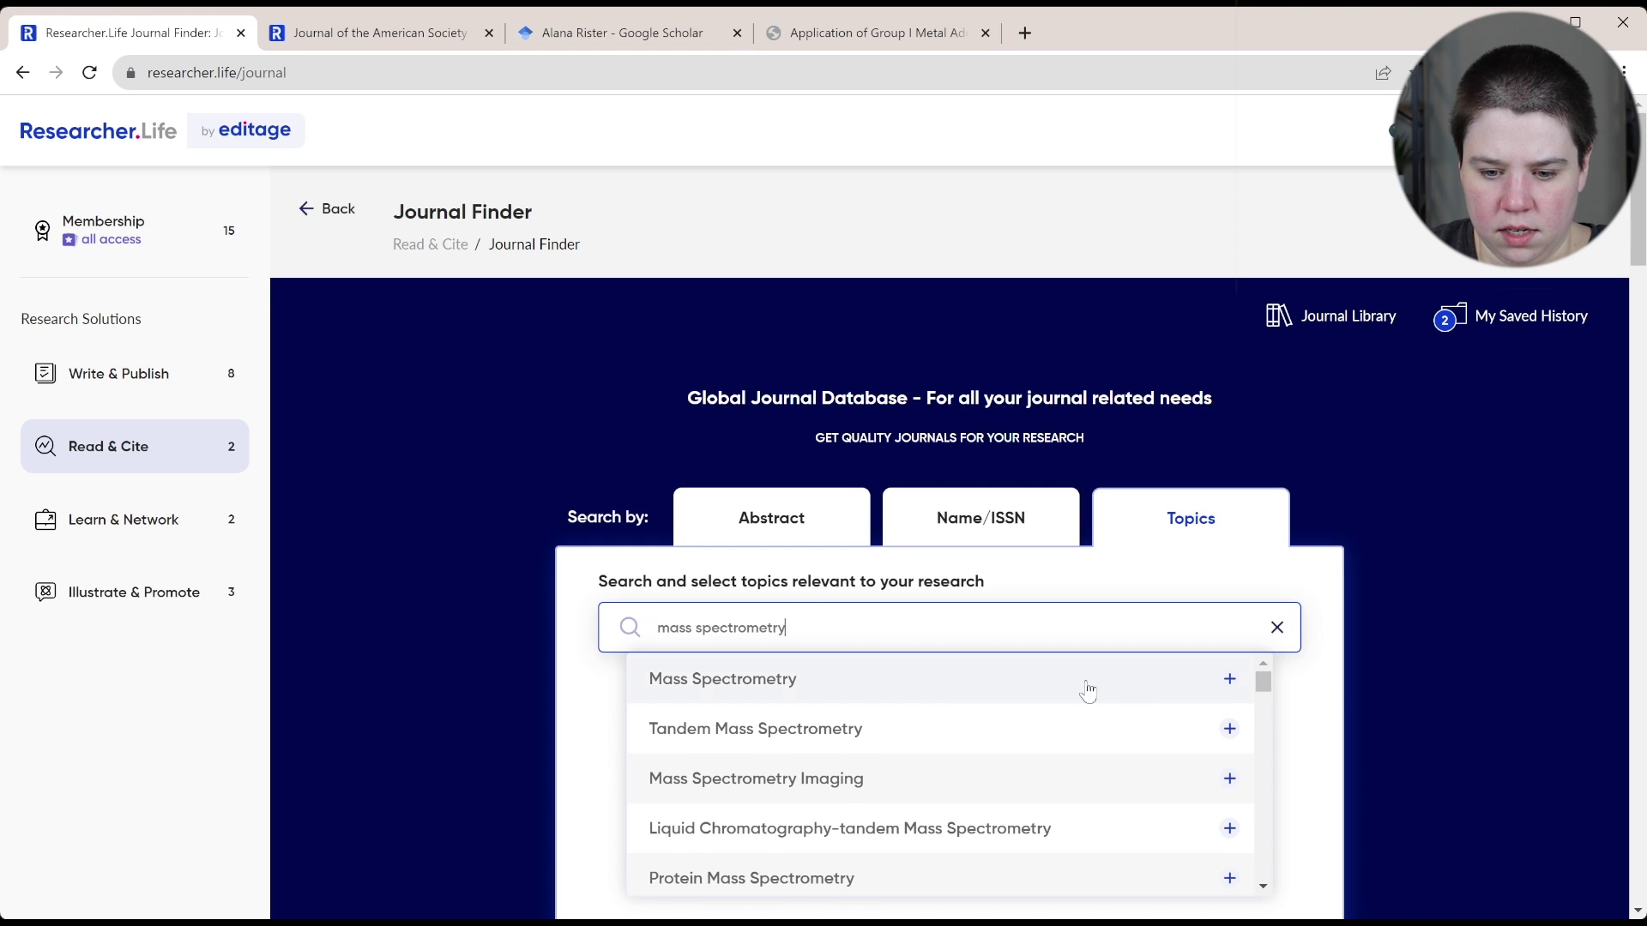
click(1229, 679)
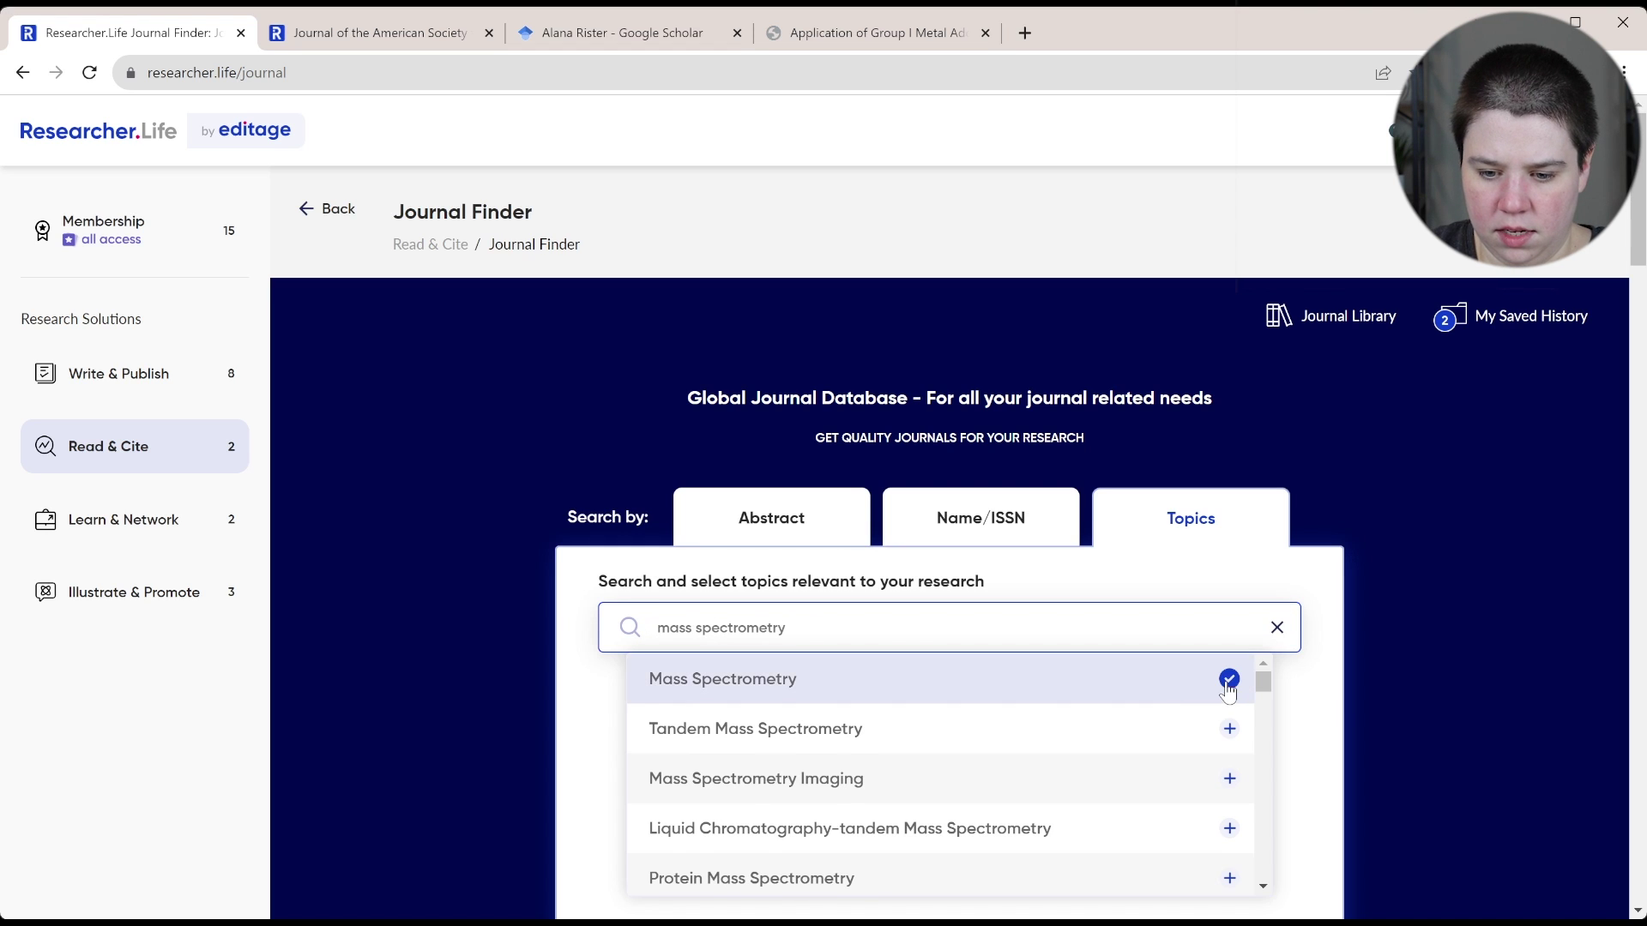
click(1324, 733)
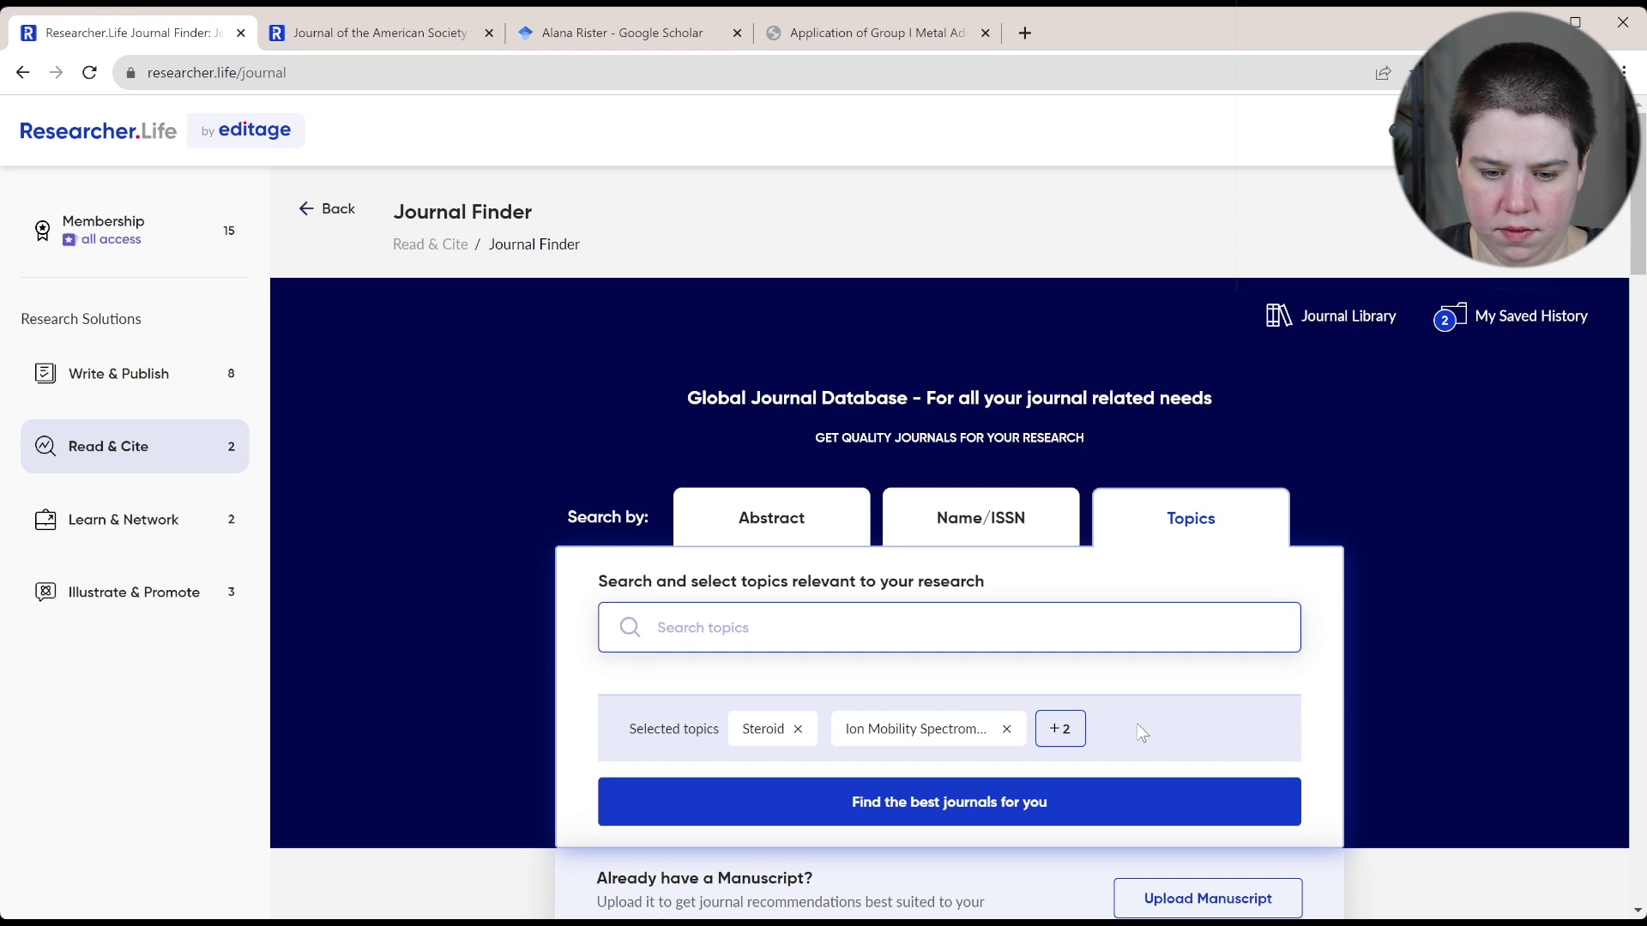
click(908, 813)
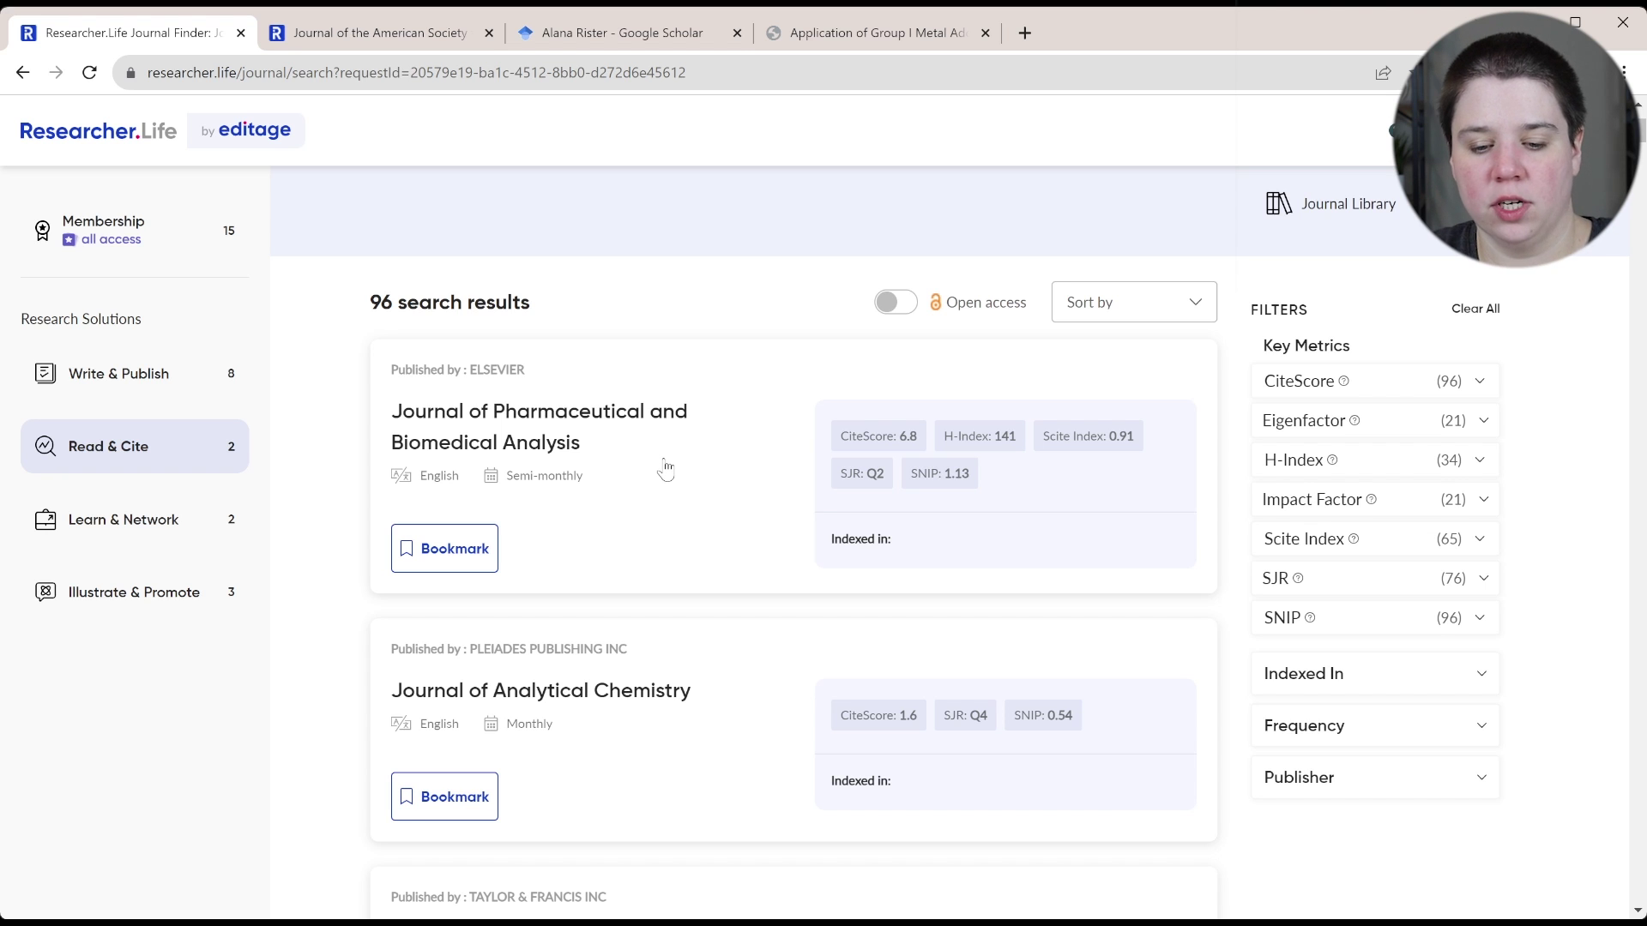
Step: Scroll the 96 topic results past Analytical Letters and Chinese Journal of Chromatography to the mass spectrometry journals
scroll(666, 470, down, 2)
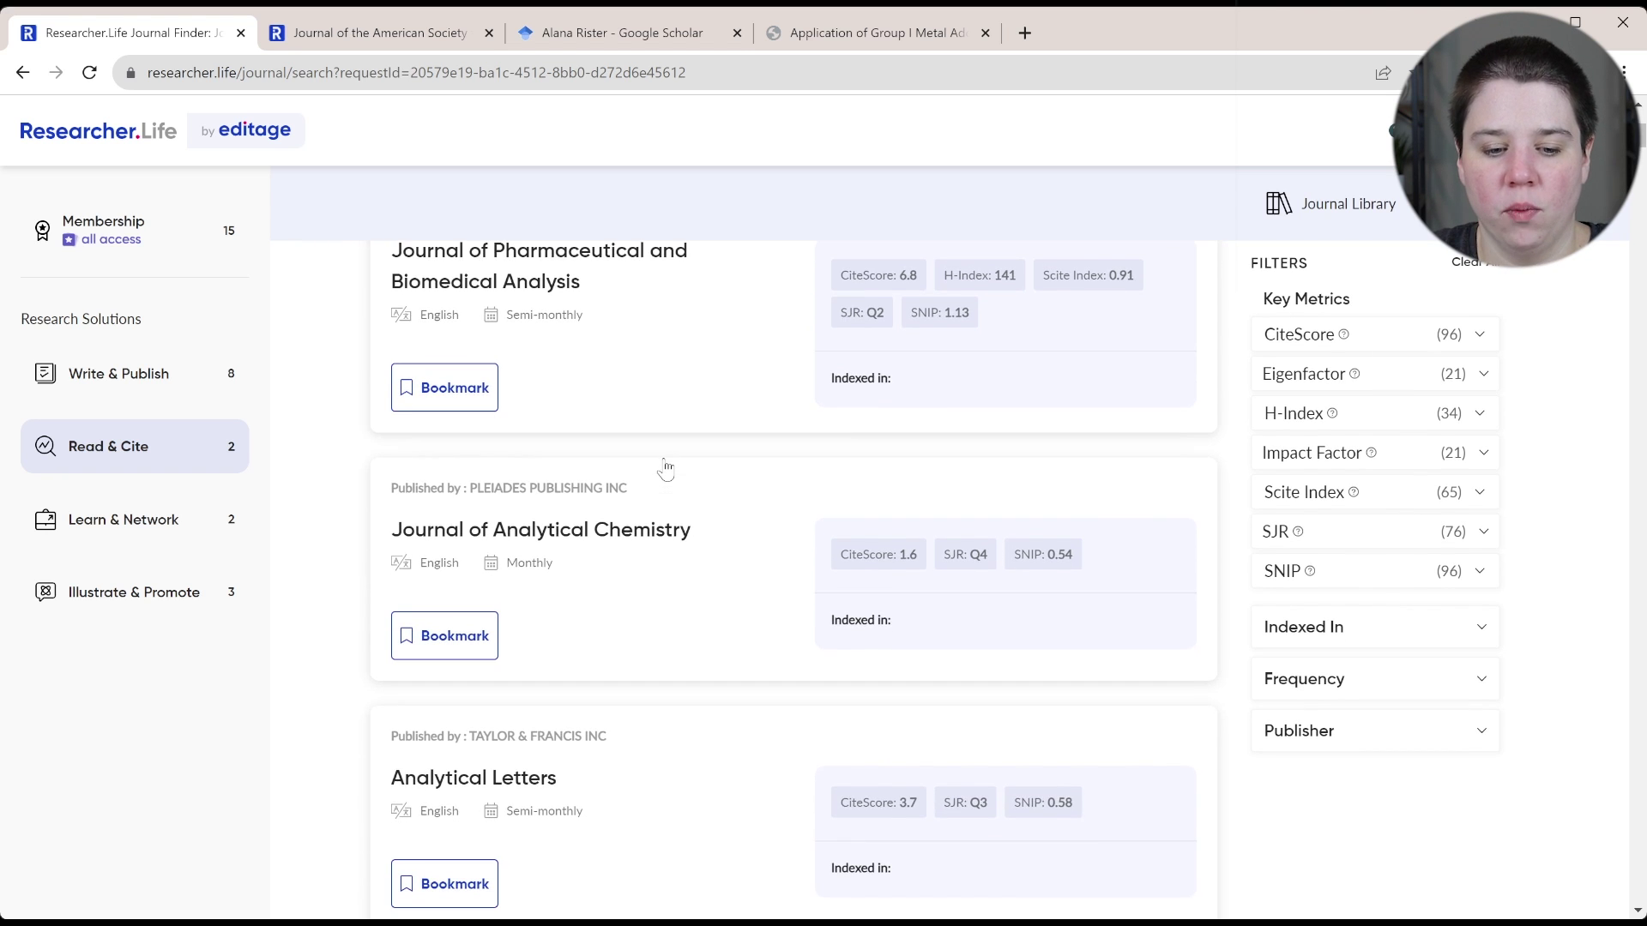
scroll(666, 470, down, 1)
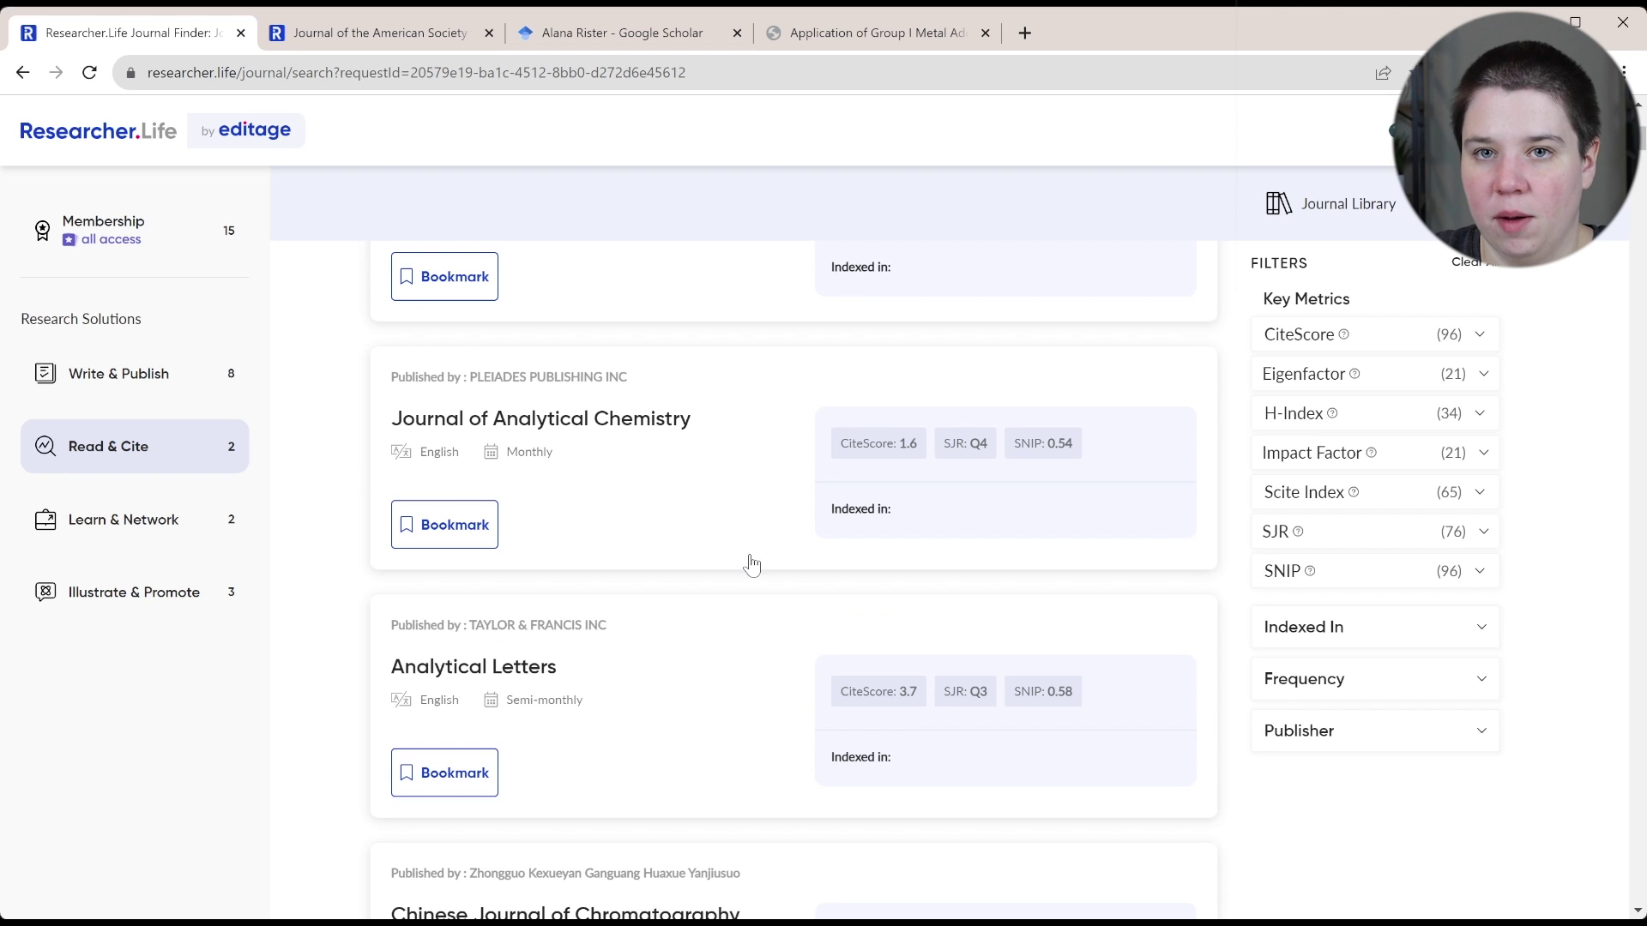
scroll(752, 564, down, 1)
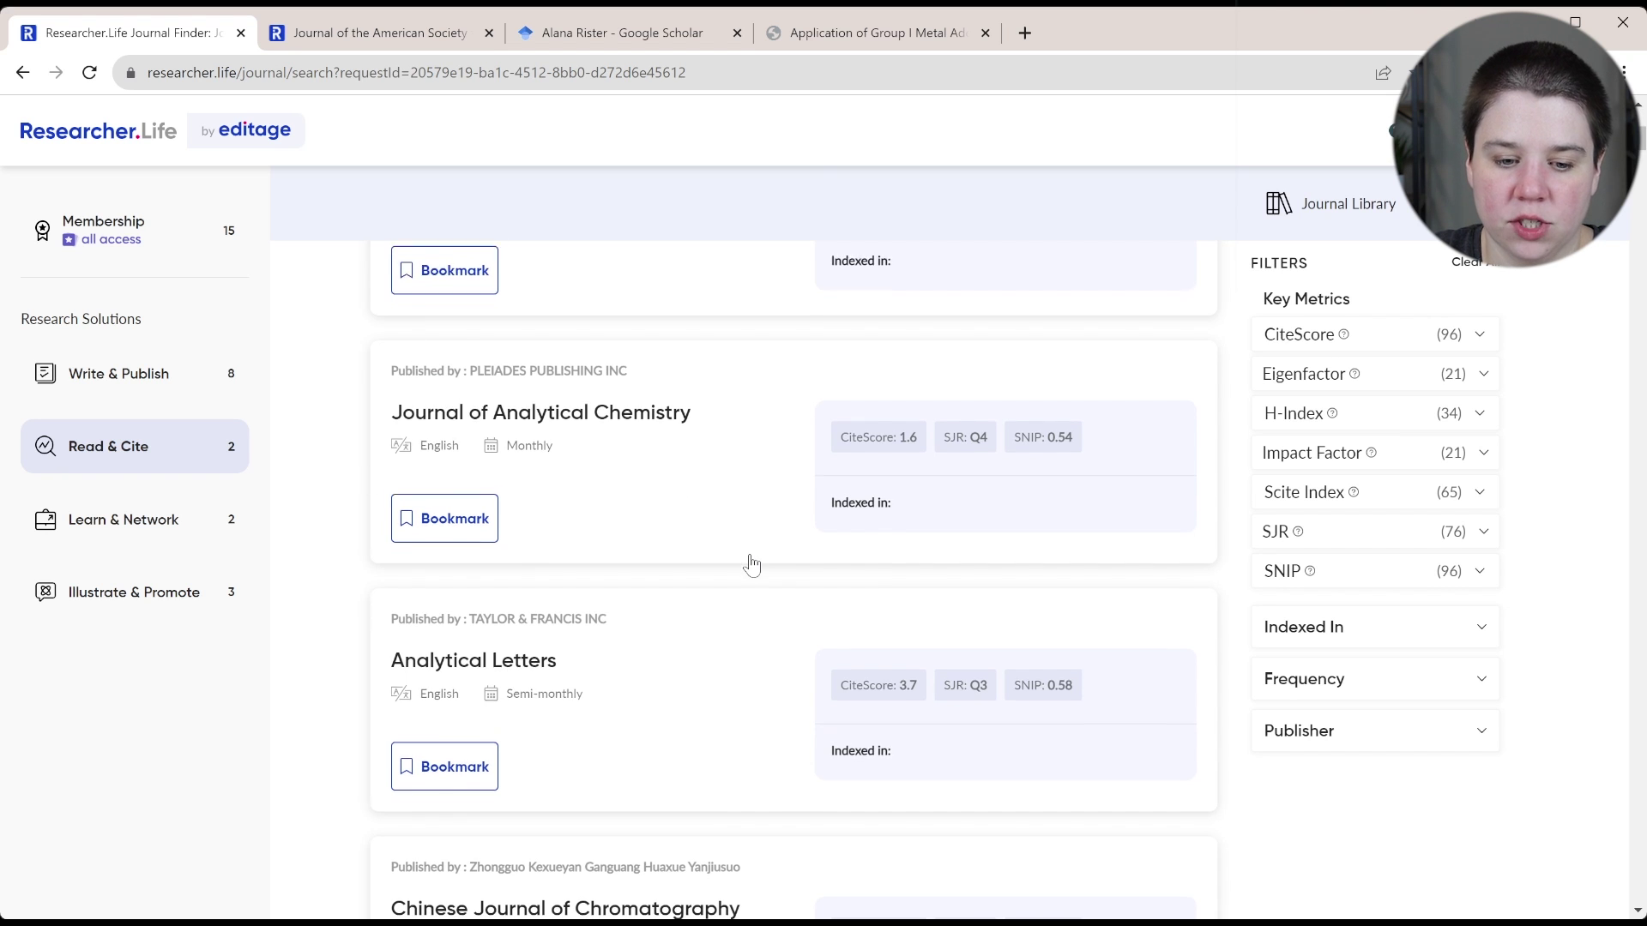
scroll(752, 565, down, 1)
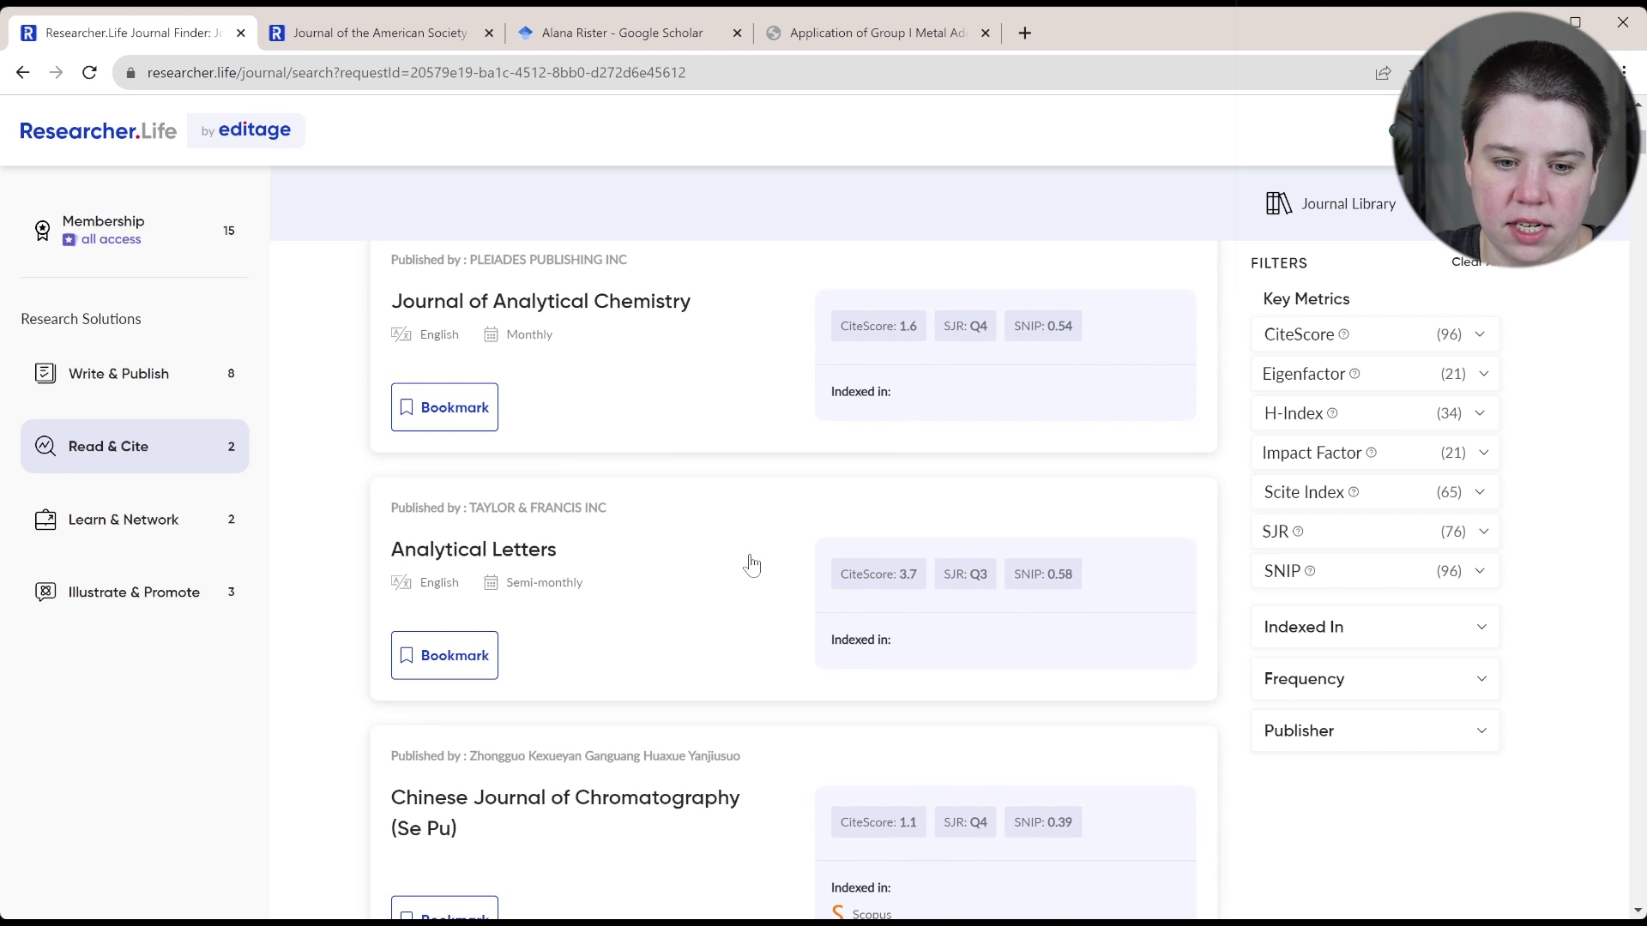
scroll(752, 564, down, 2)
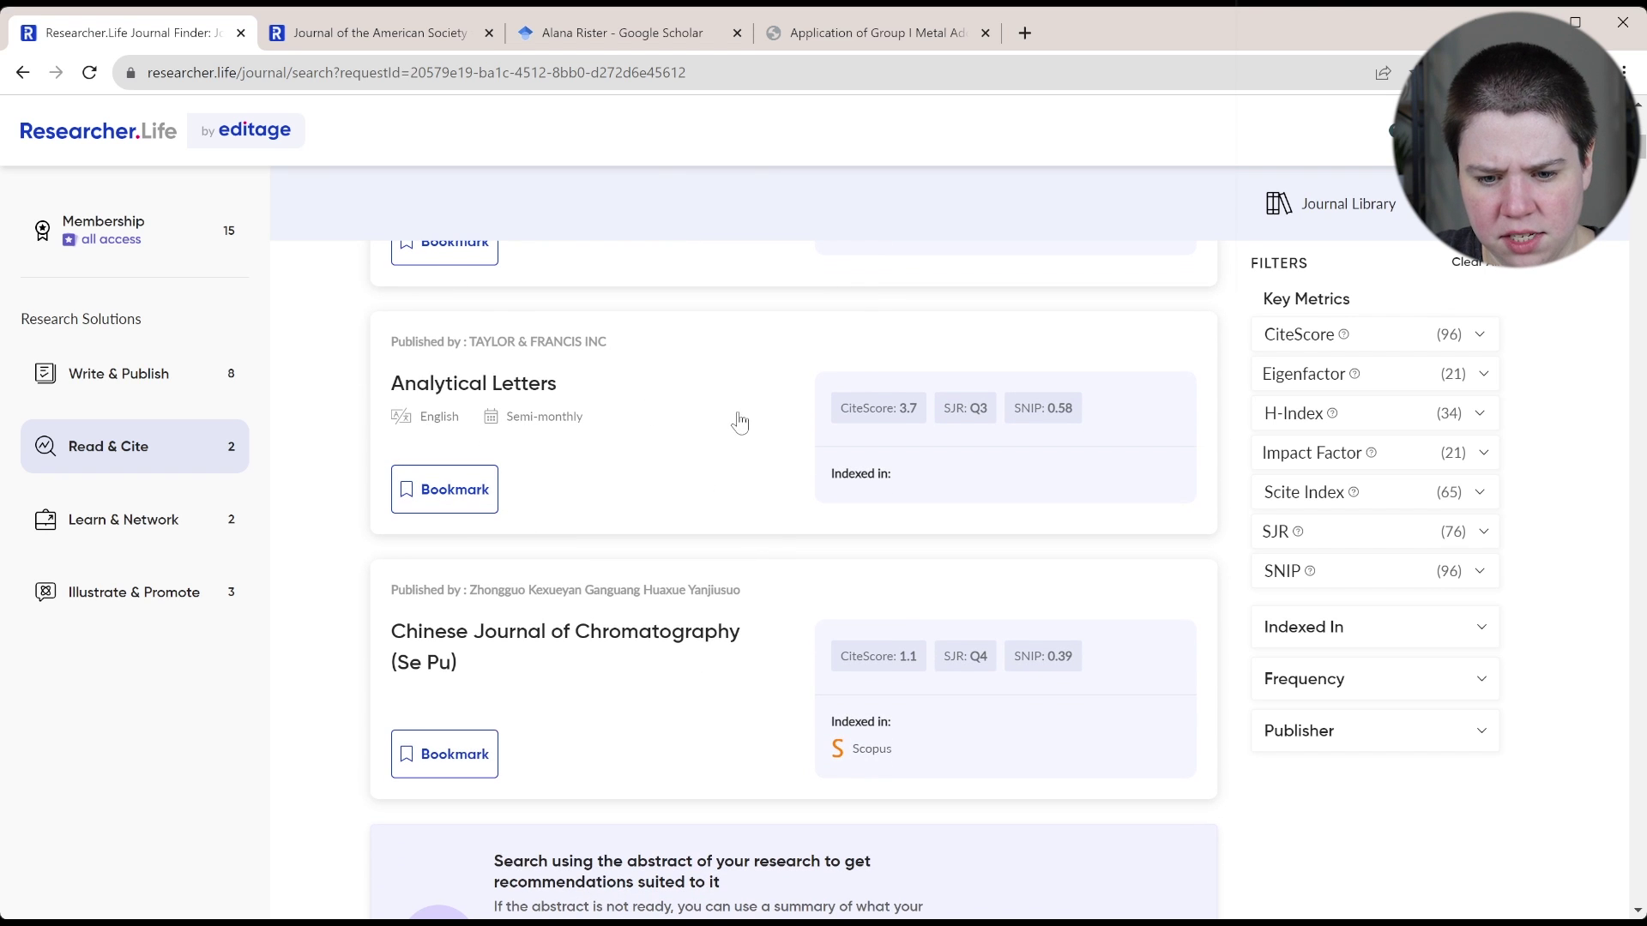
scroll(769, 551, up, 3)
scroll(770, 556, down, 3)
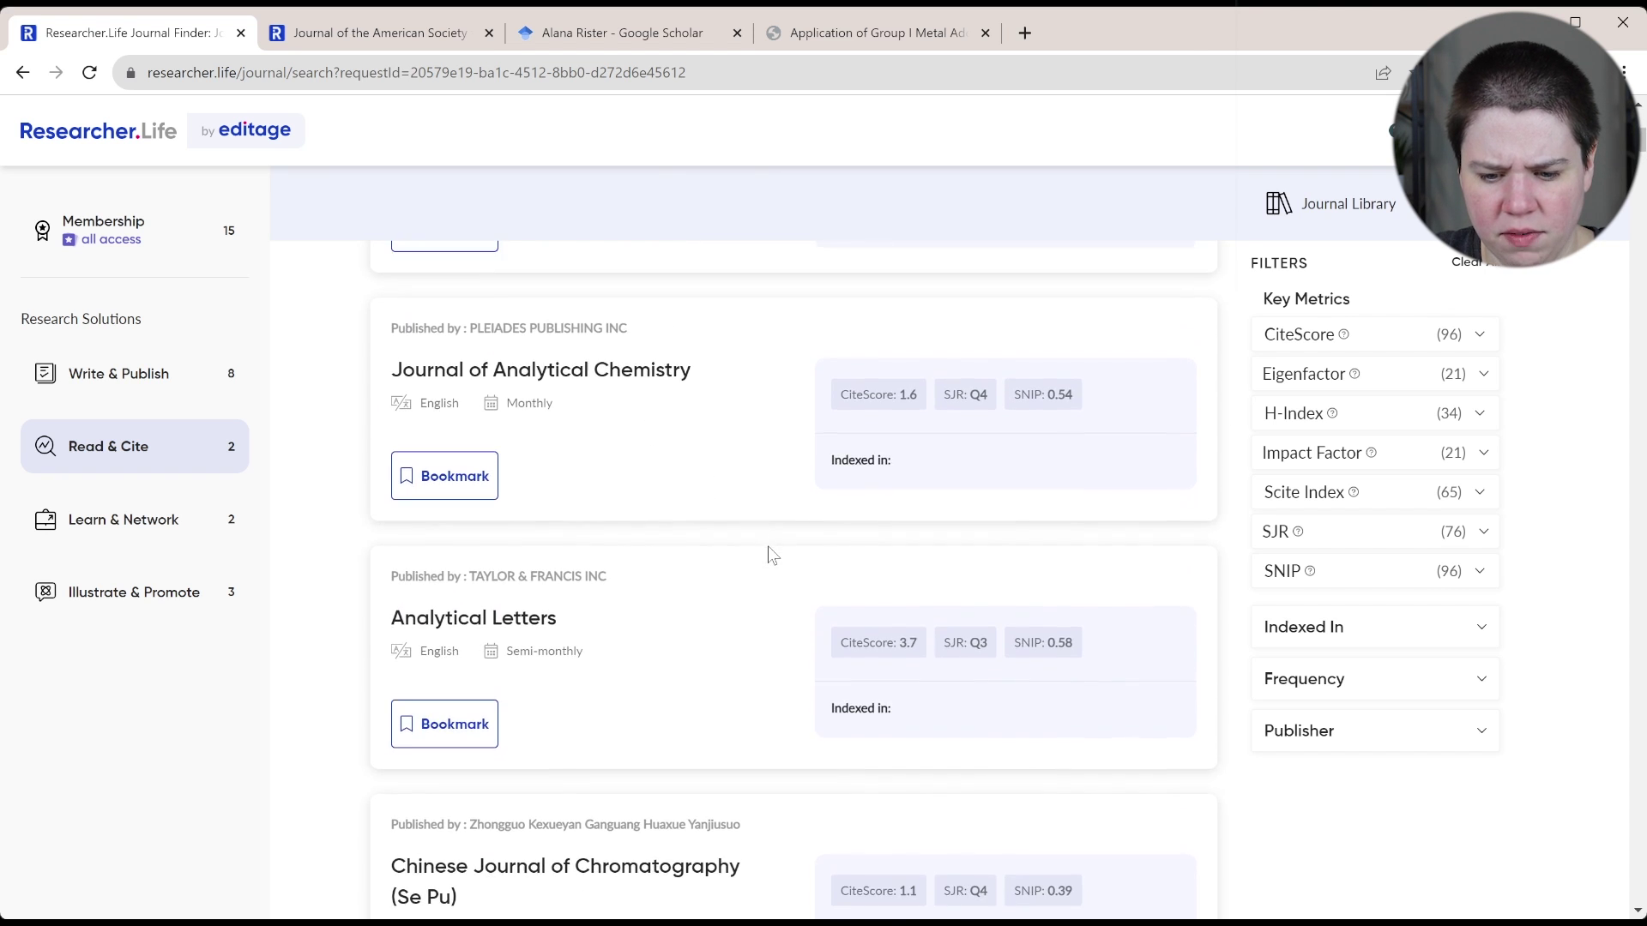
scroll(770, 556, down, 1)
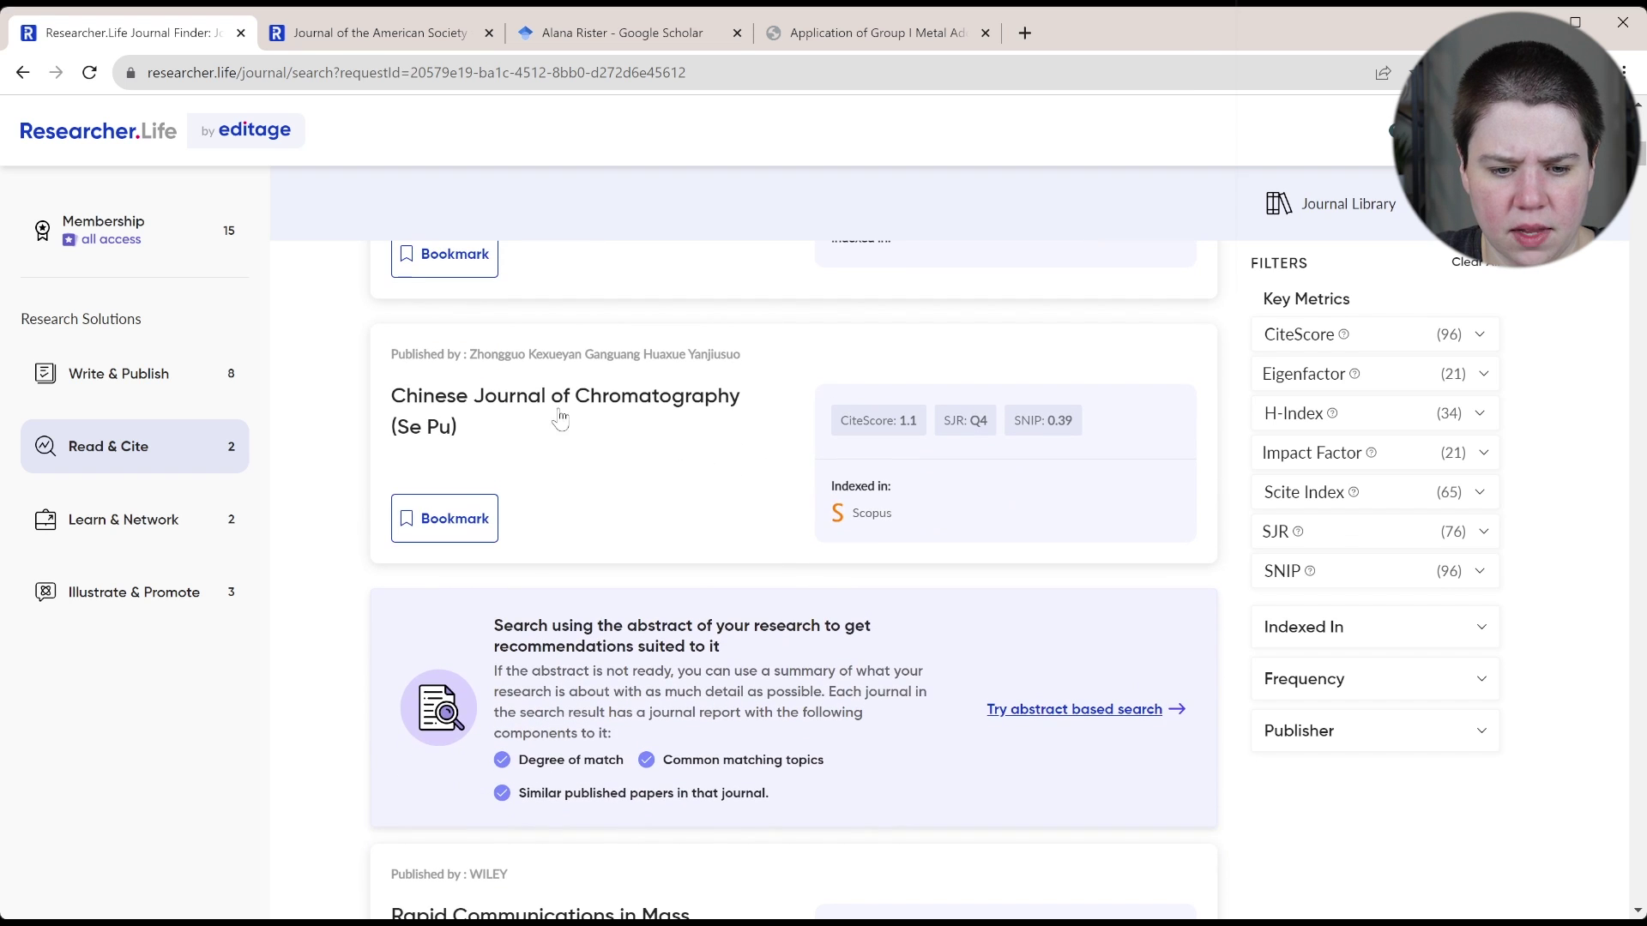
scroll(742, 527, down, 5)
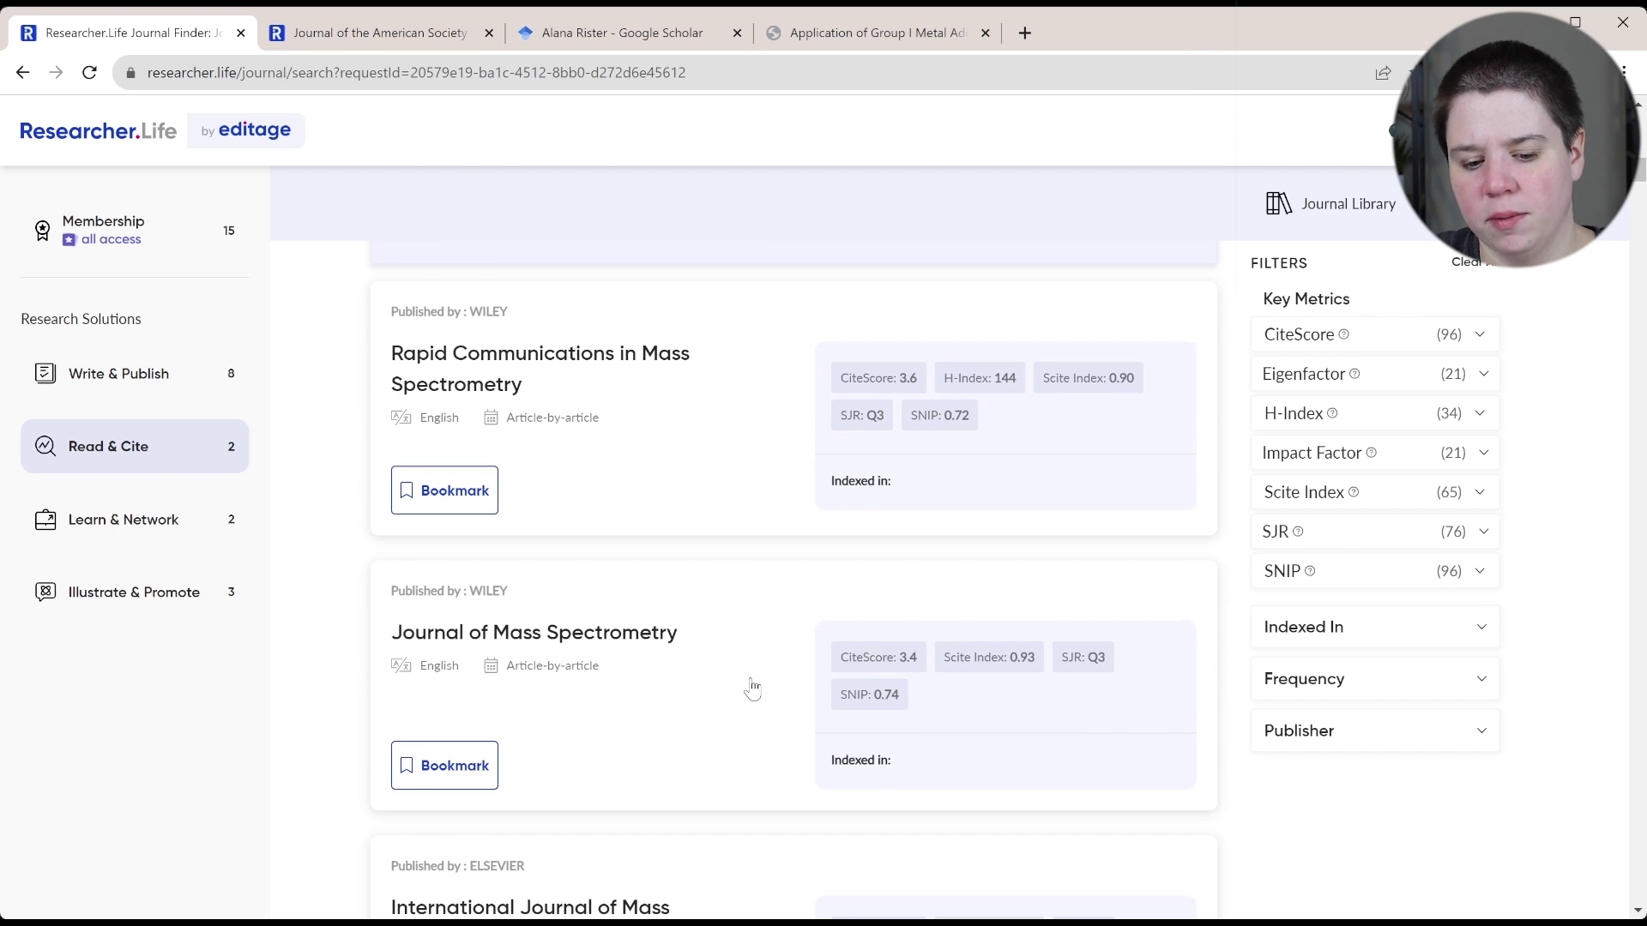
Step: Scroll down to the two bookmarked journals, then back up to the Search results header
scroll(751, 686, down, 4)
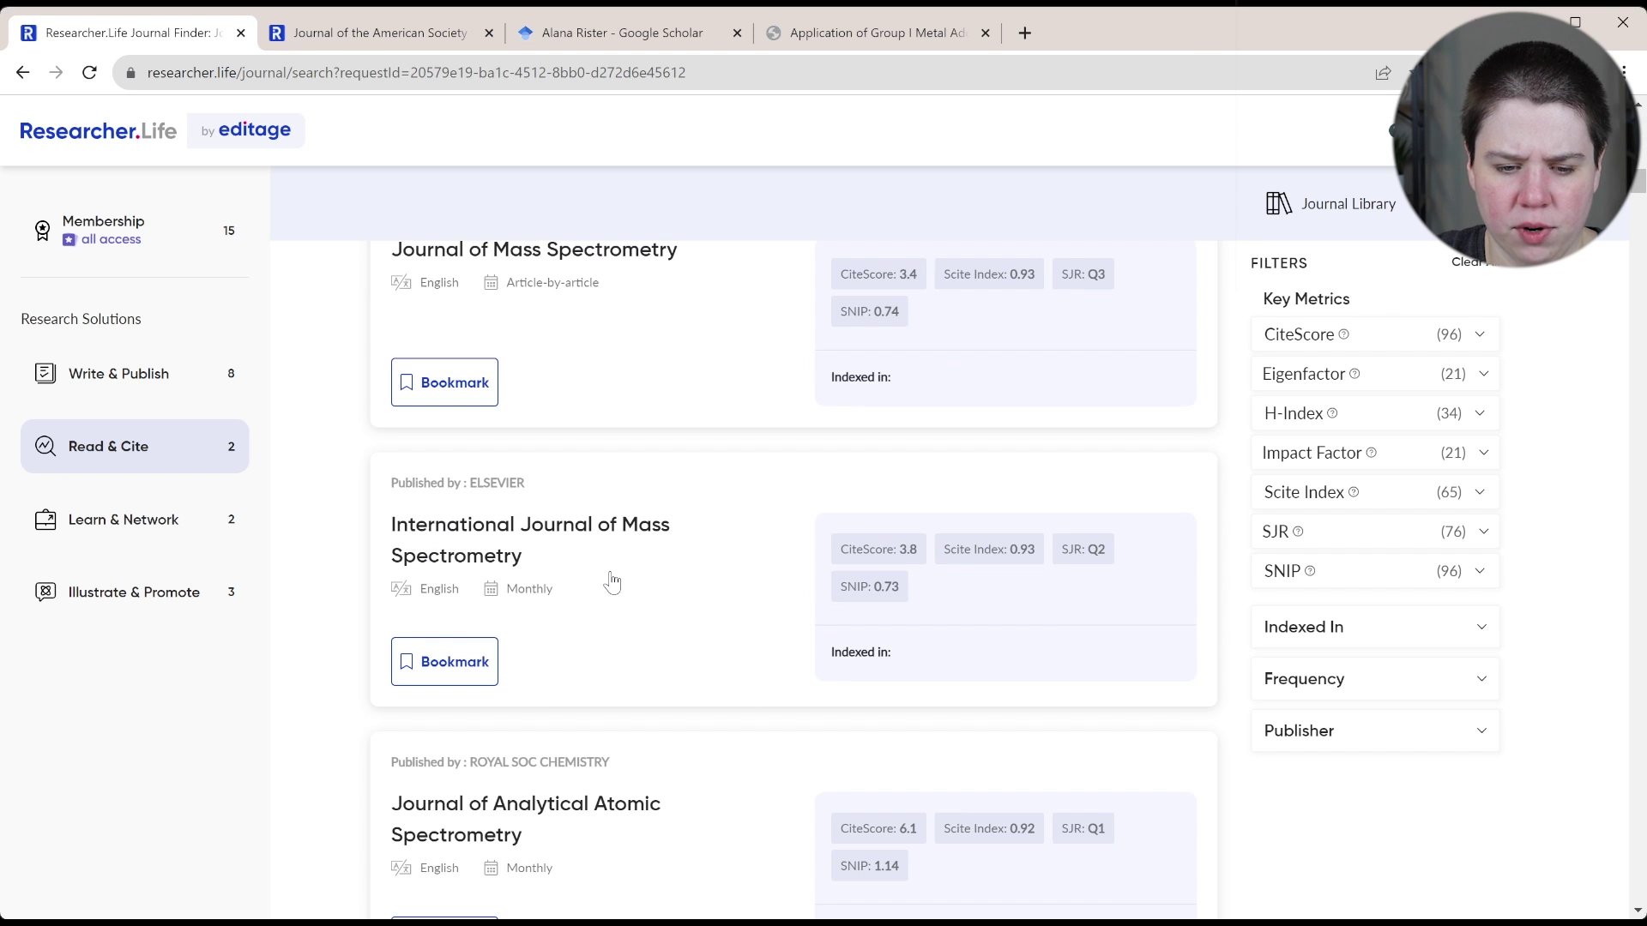
scroll(611, 584, up, 5)
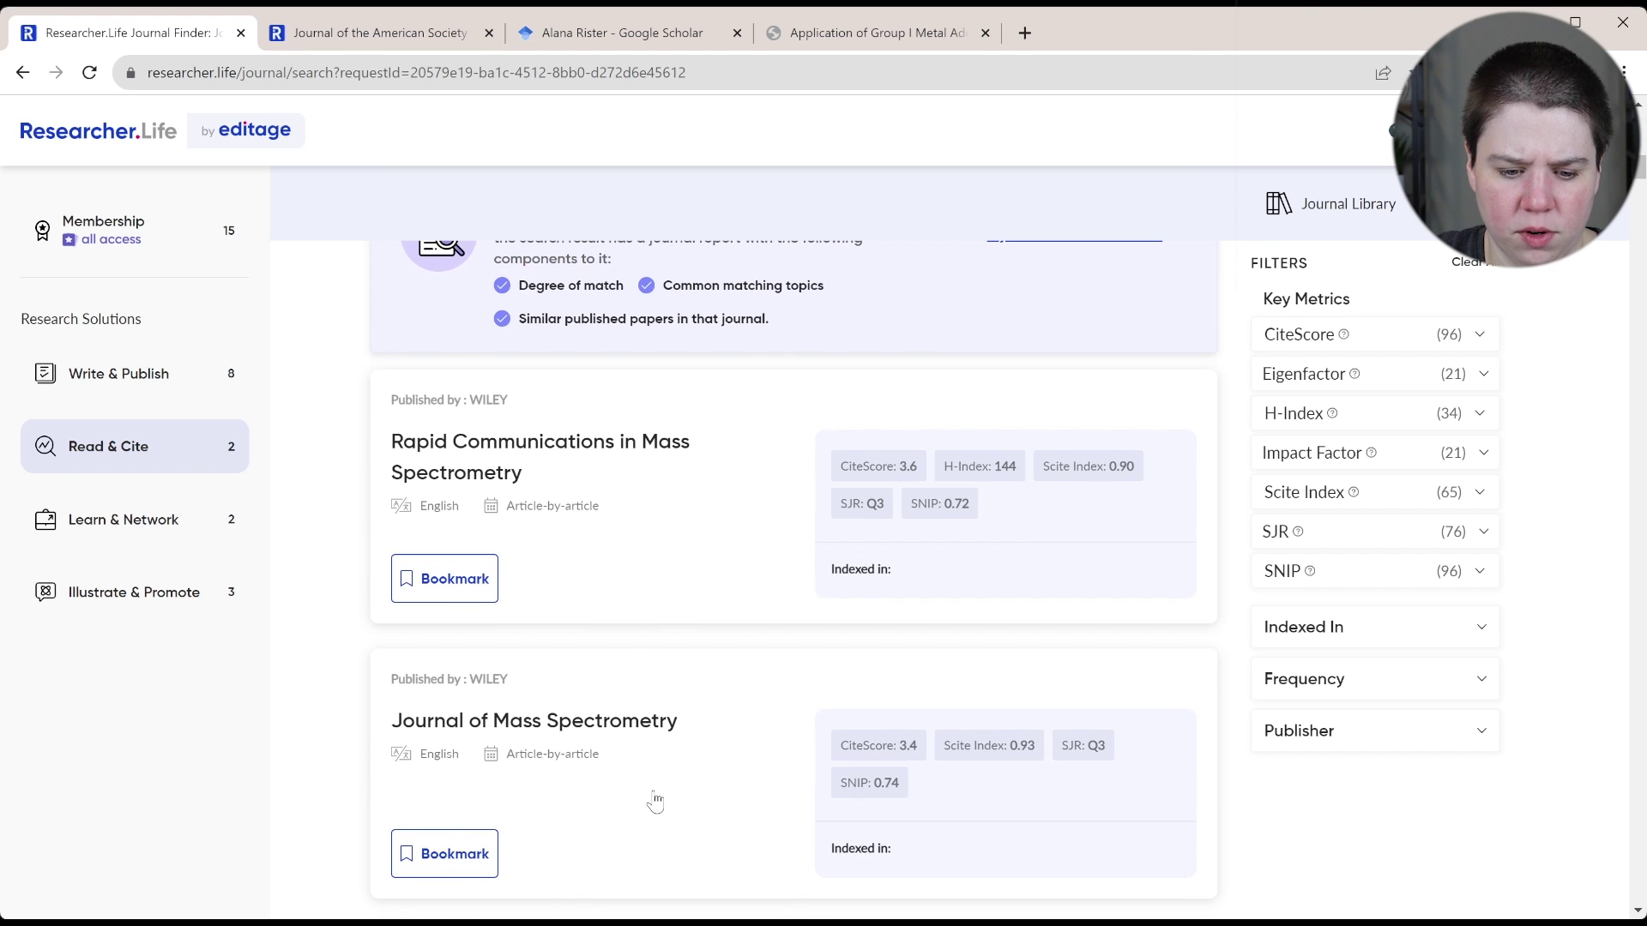
scroll(651, 801, down, 4)
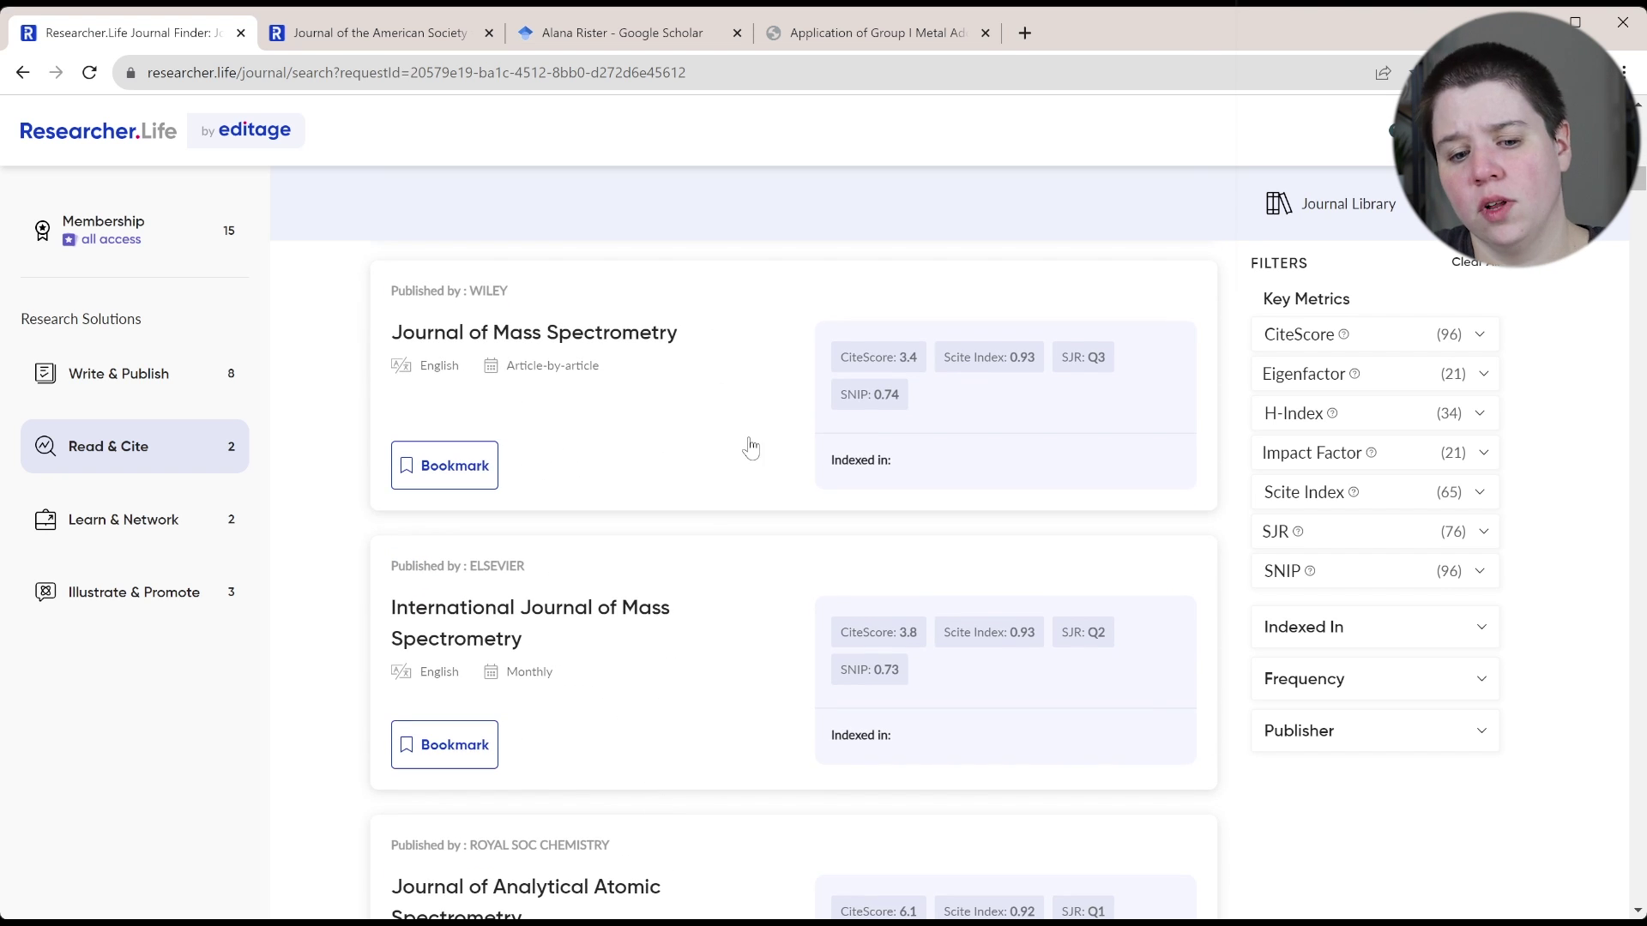
scroll(750, 447, down, 7)
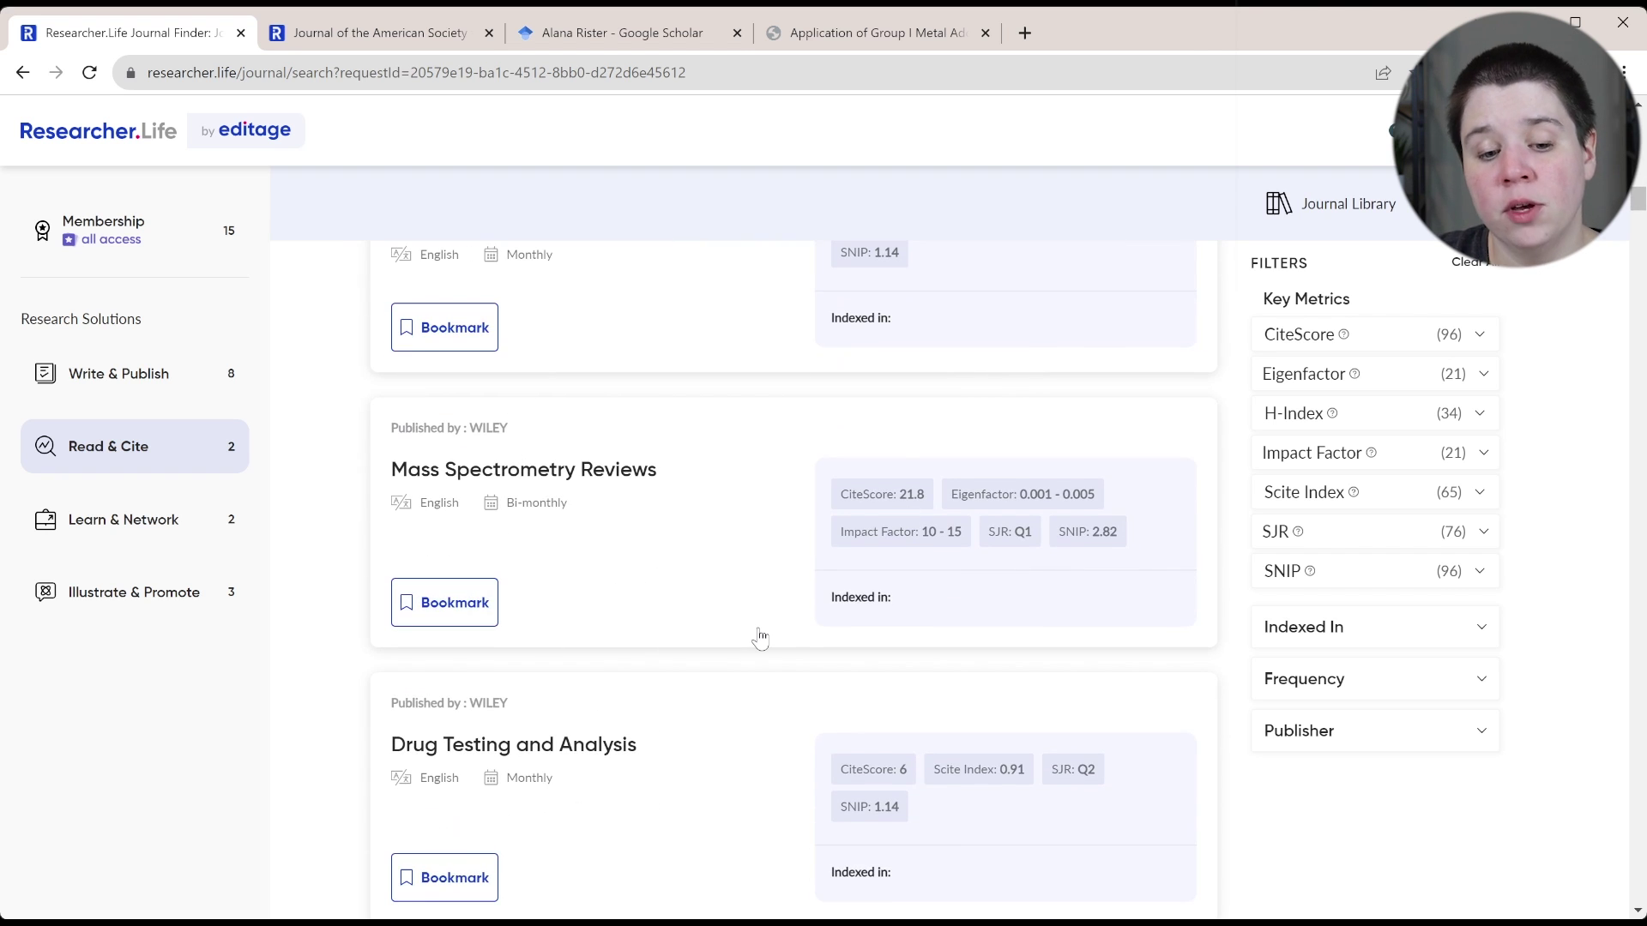
scroll(759, 639, down, 8)
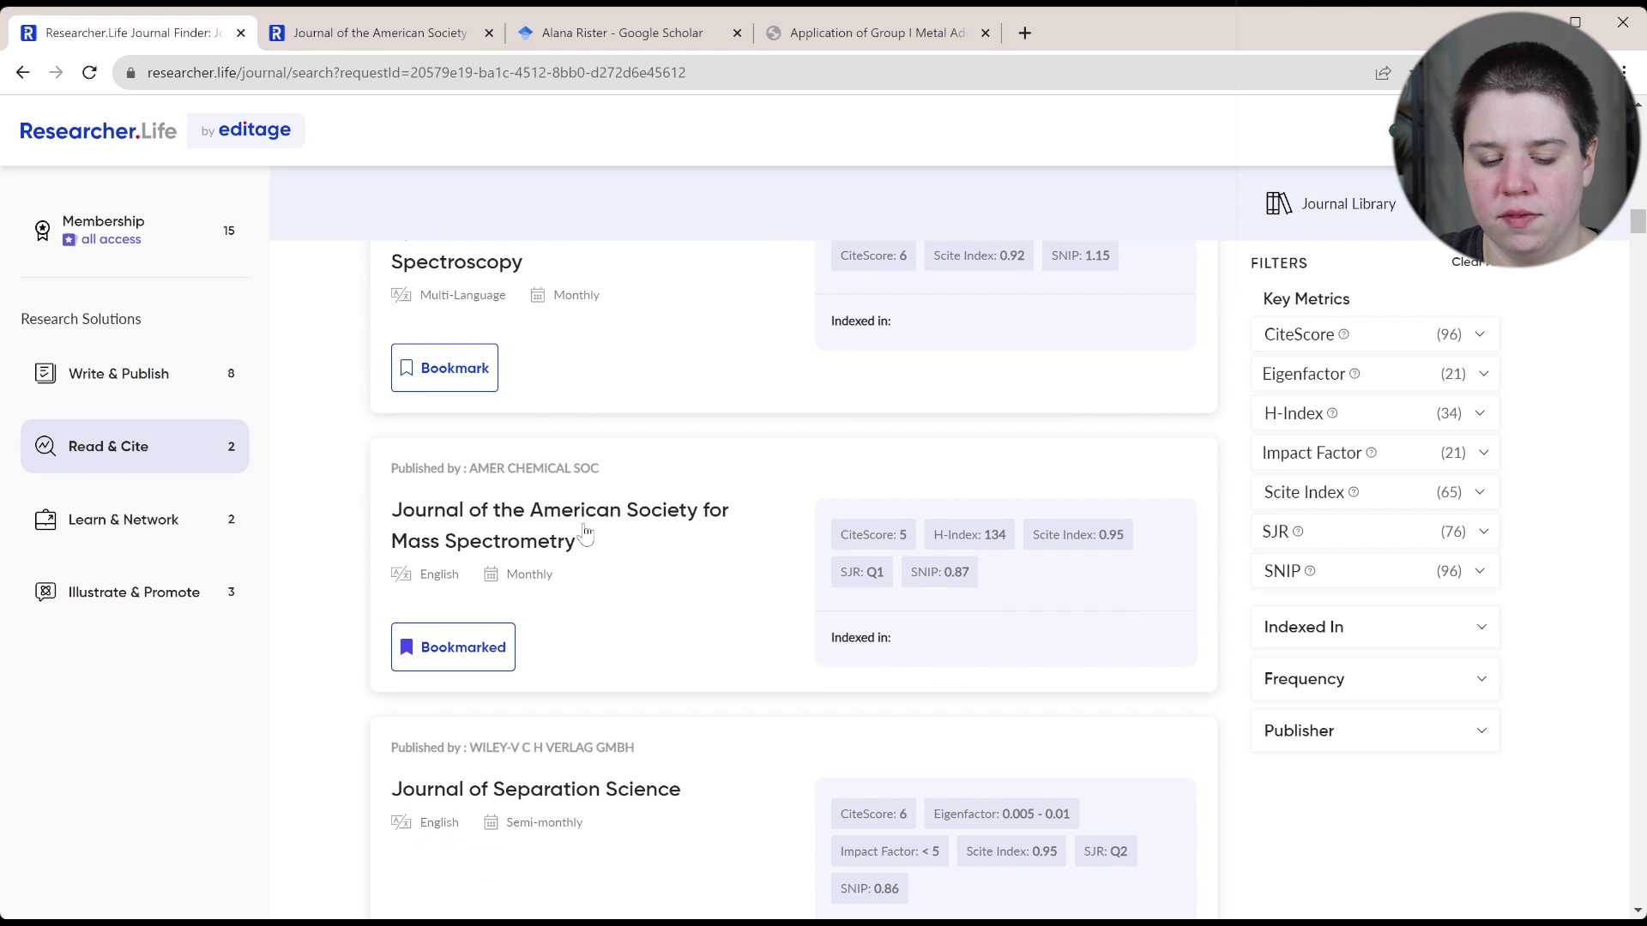
scroll(694, 573, down, 6)
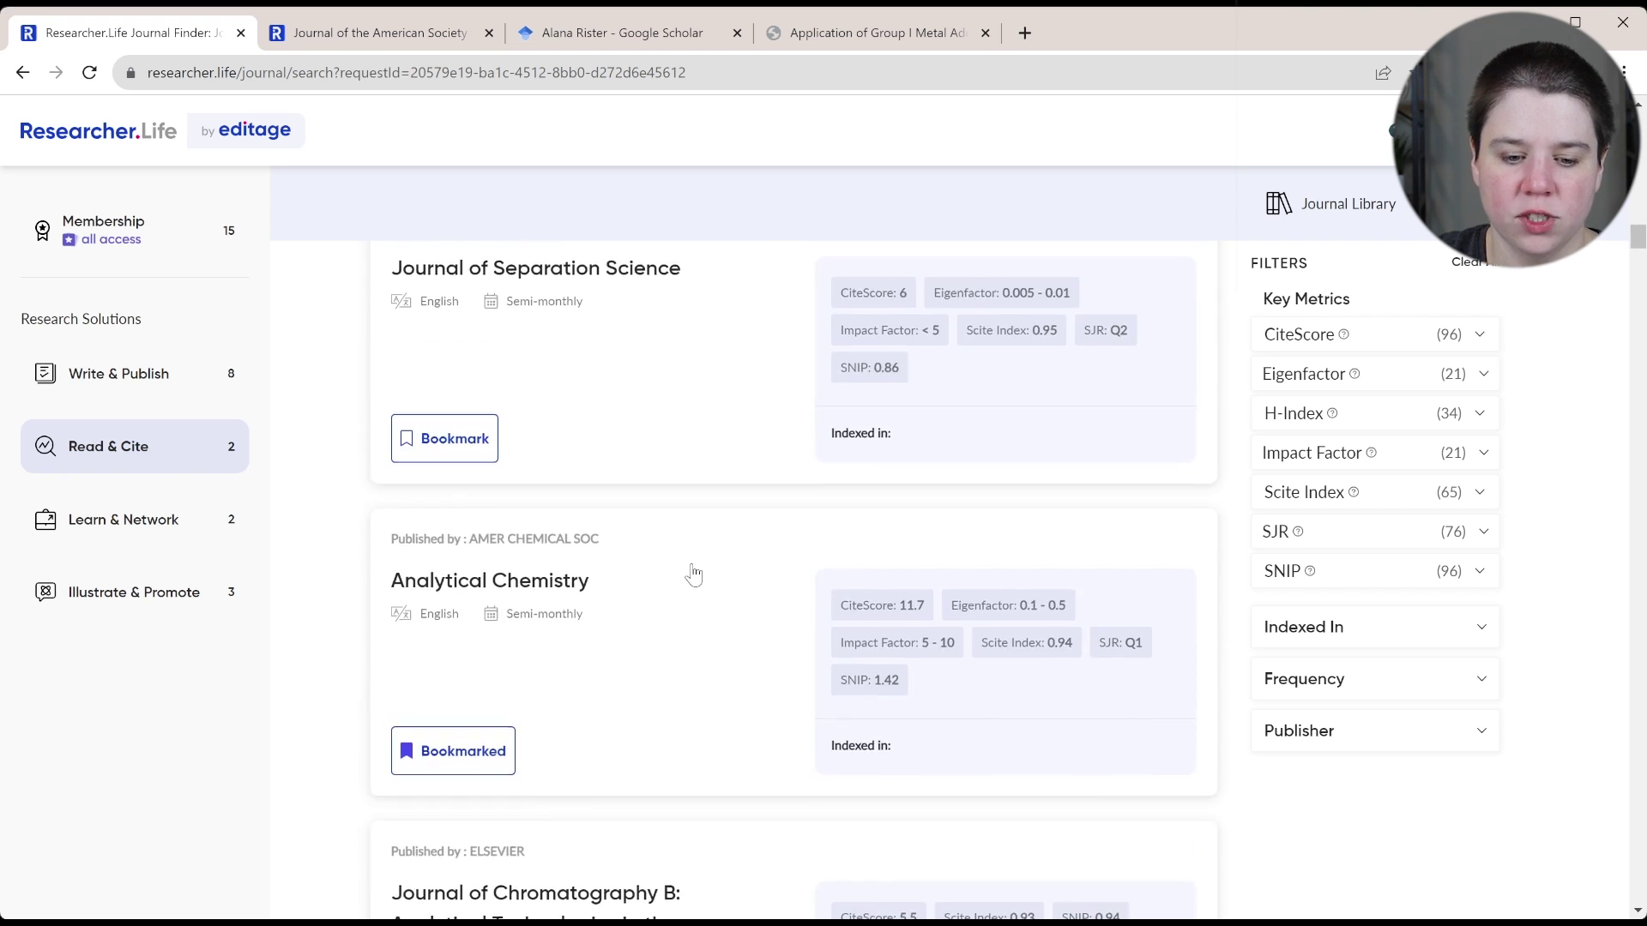
scroll(708, 675, down, 3)
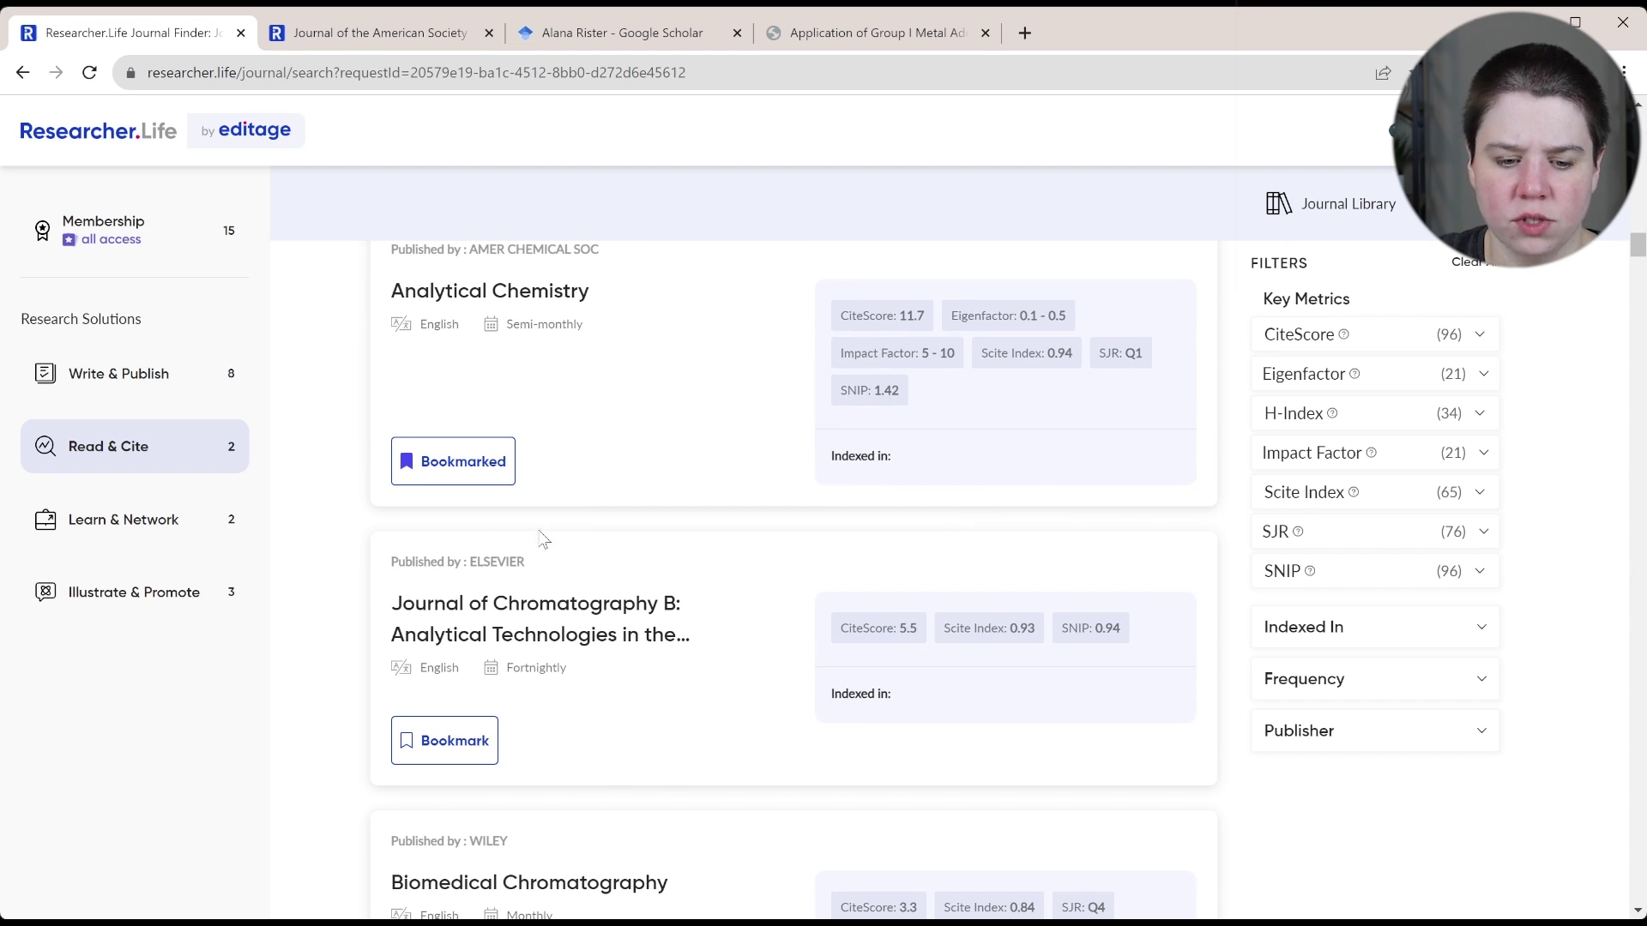
scroll(821, 622, down, 4)
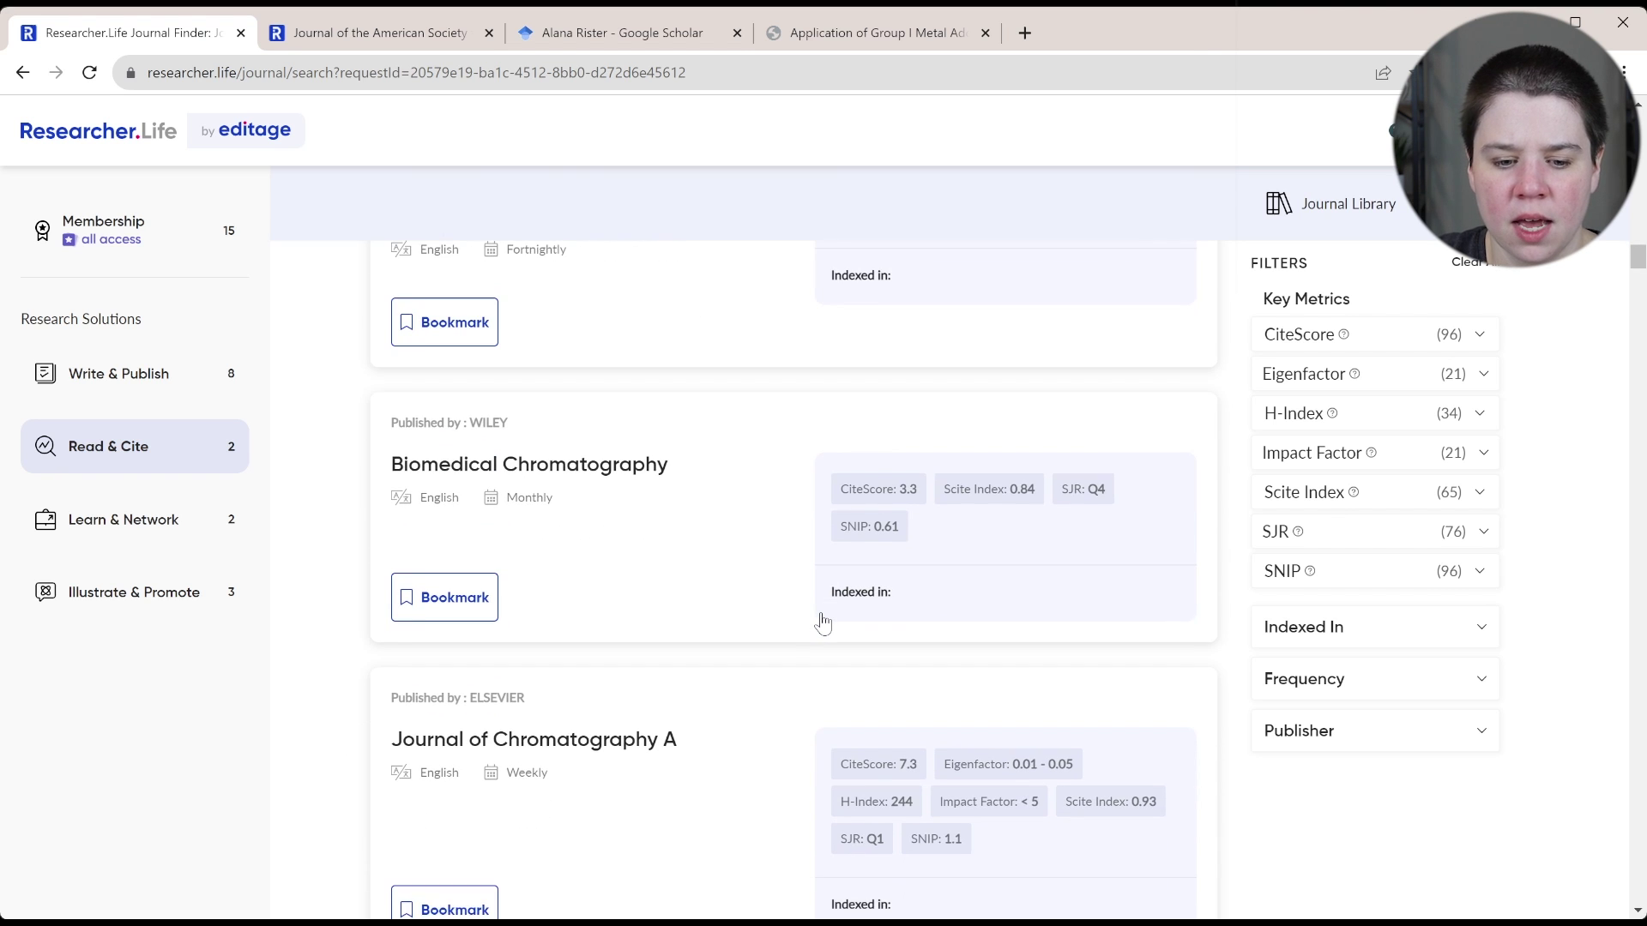
scroll(822, 622, down, 10)
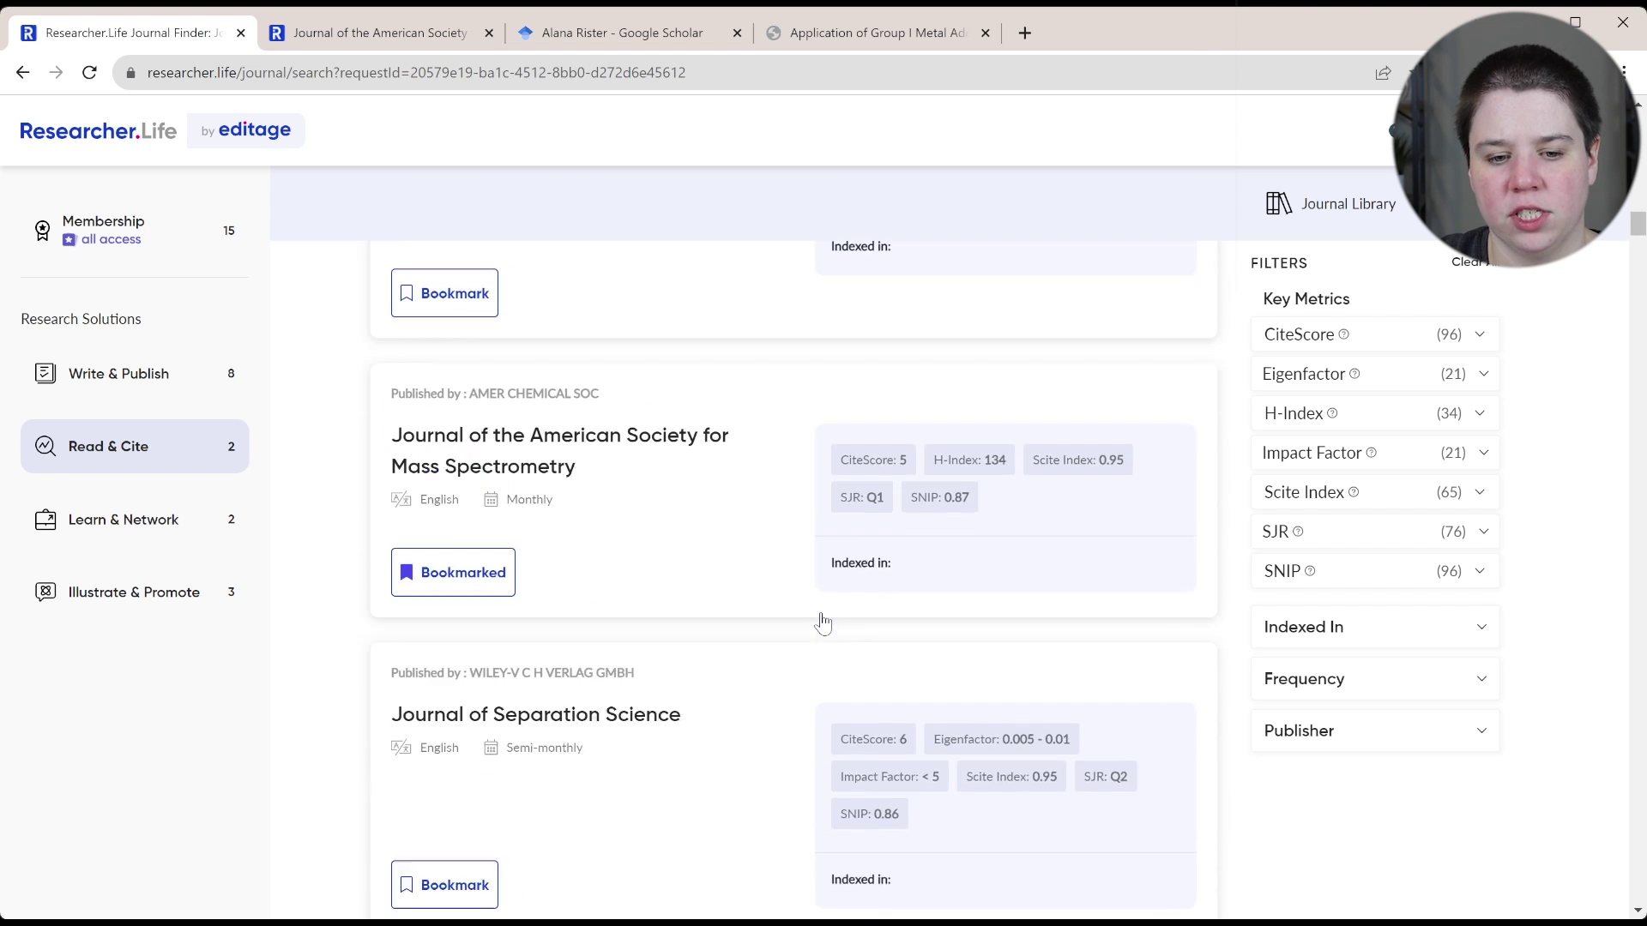
scroll(822, 622, up, 6)
scroll(822, 622, up, 3)
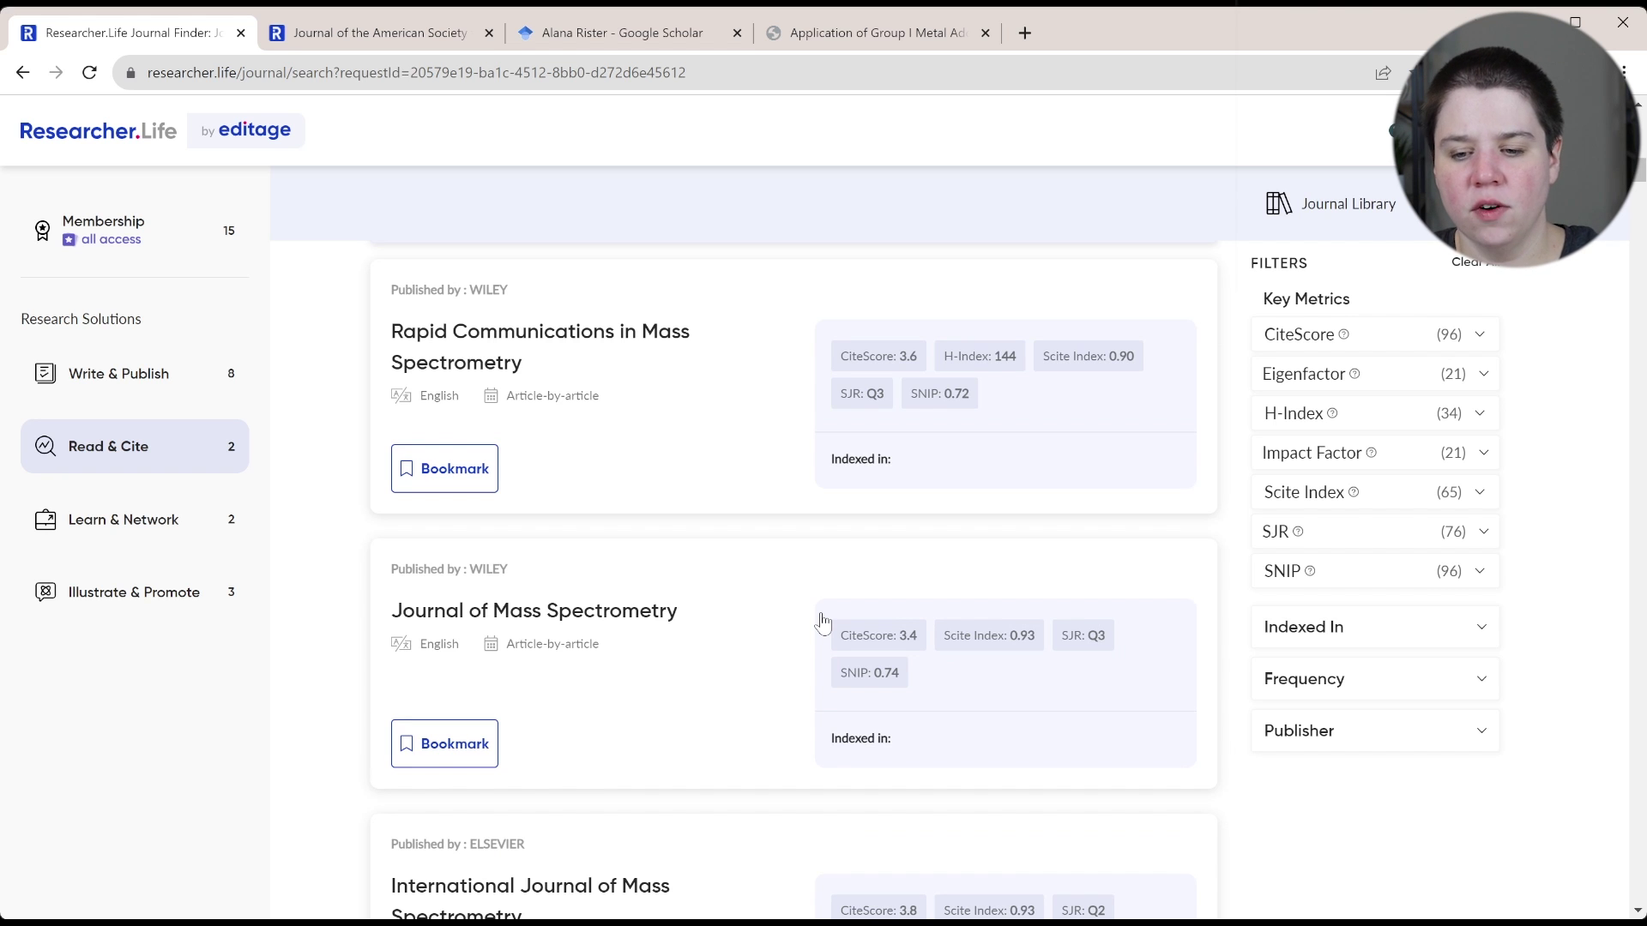
scroll(821, 622, up, 15)
scroll(822, 622, down, 5)
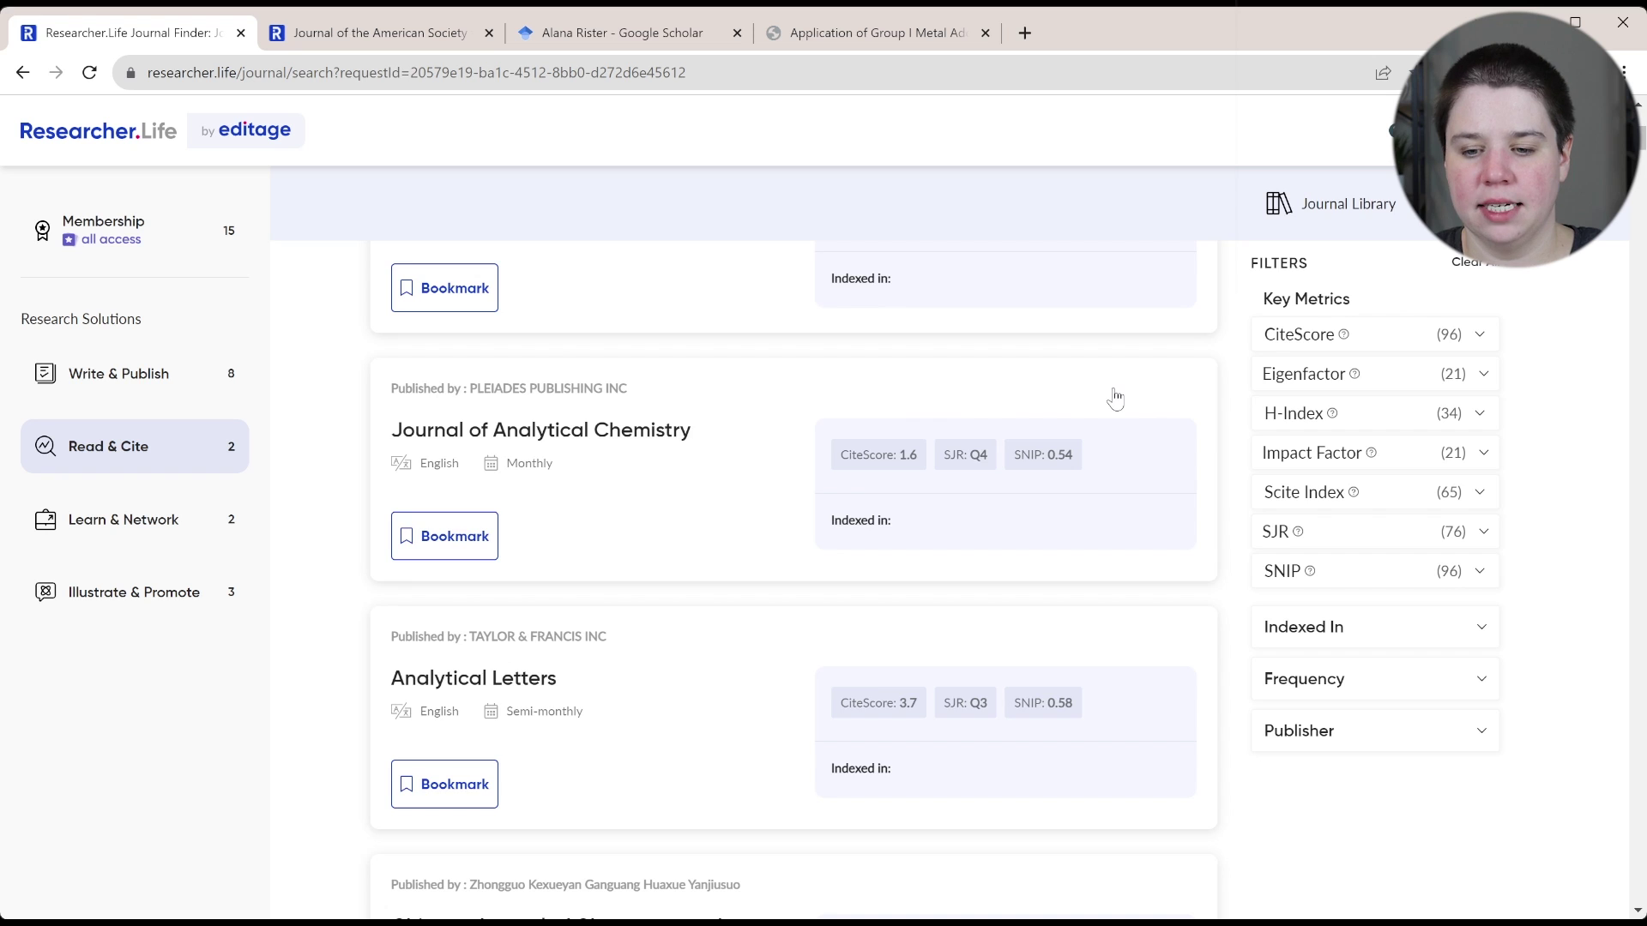
scroll(1115, 399, up, 5)
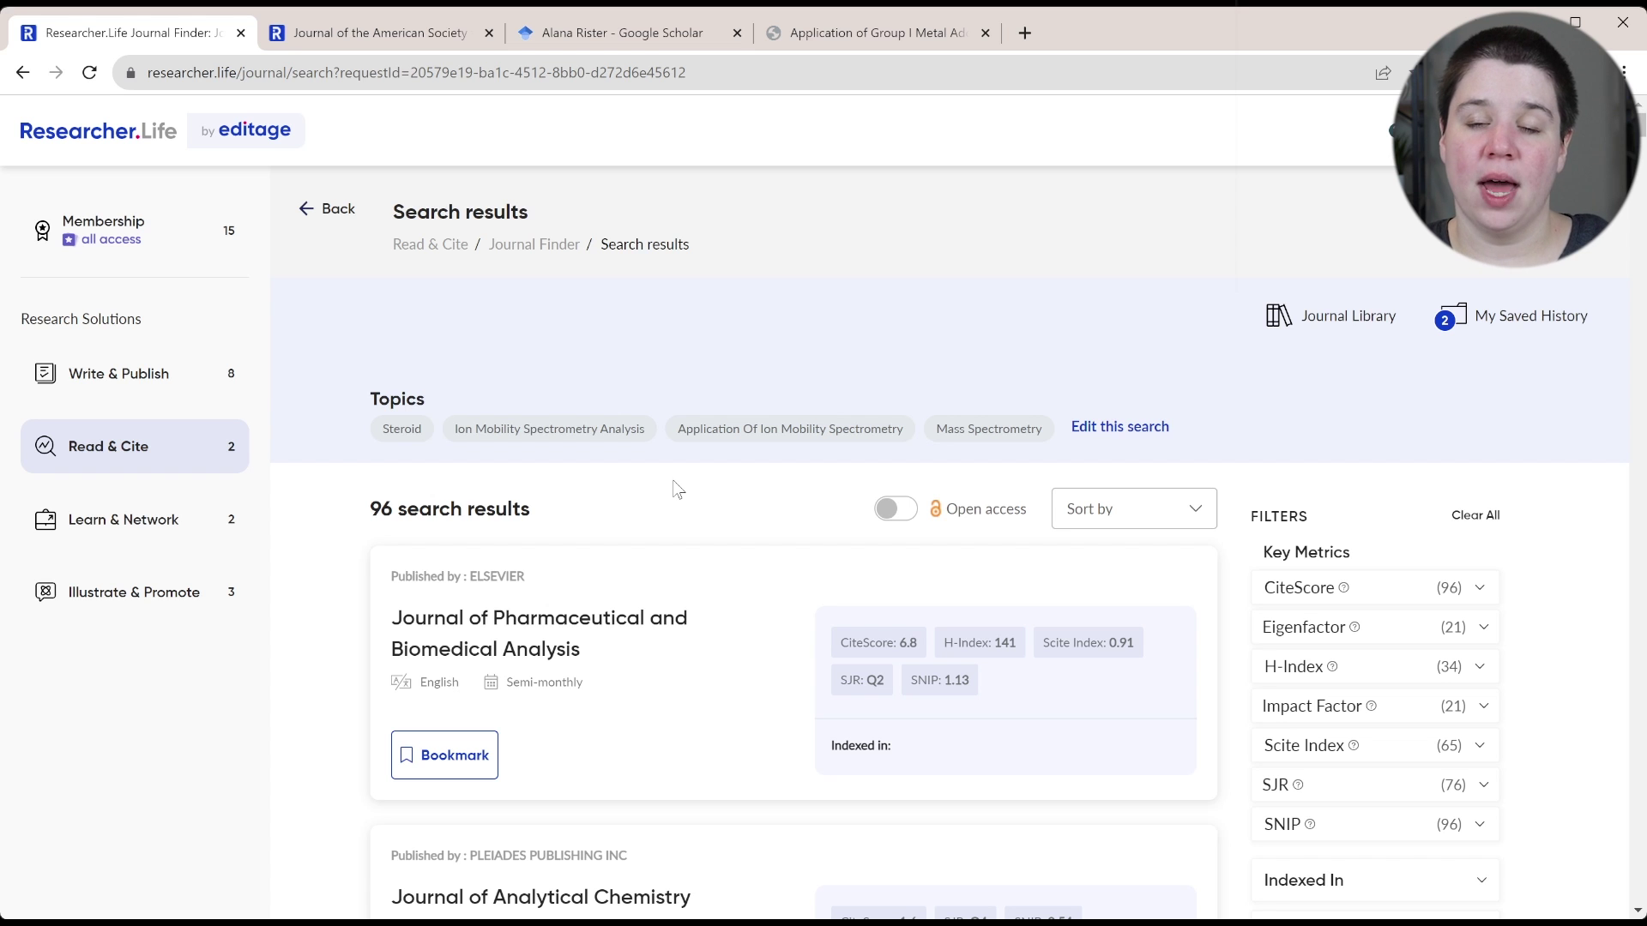
Step: Review the Mass Spectrometry society journal's metrics, FAQs and recent papers, then return to the topic results
click(369, 33)
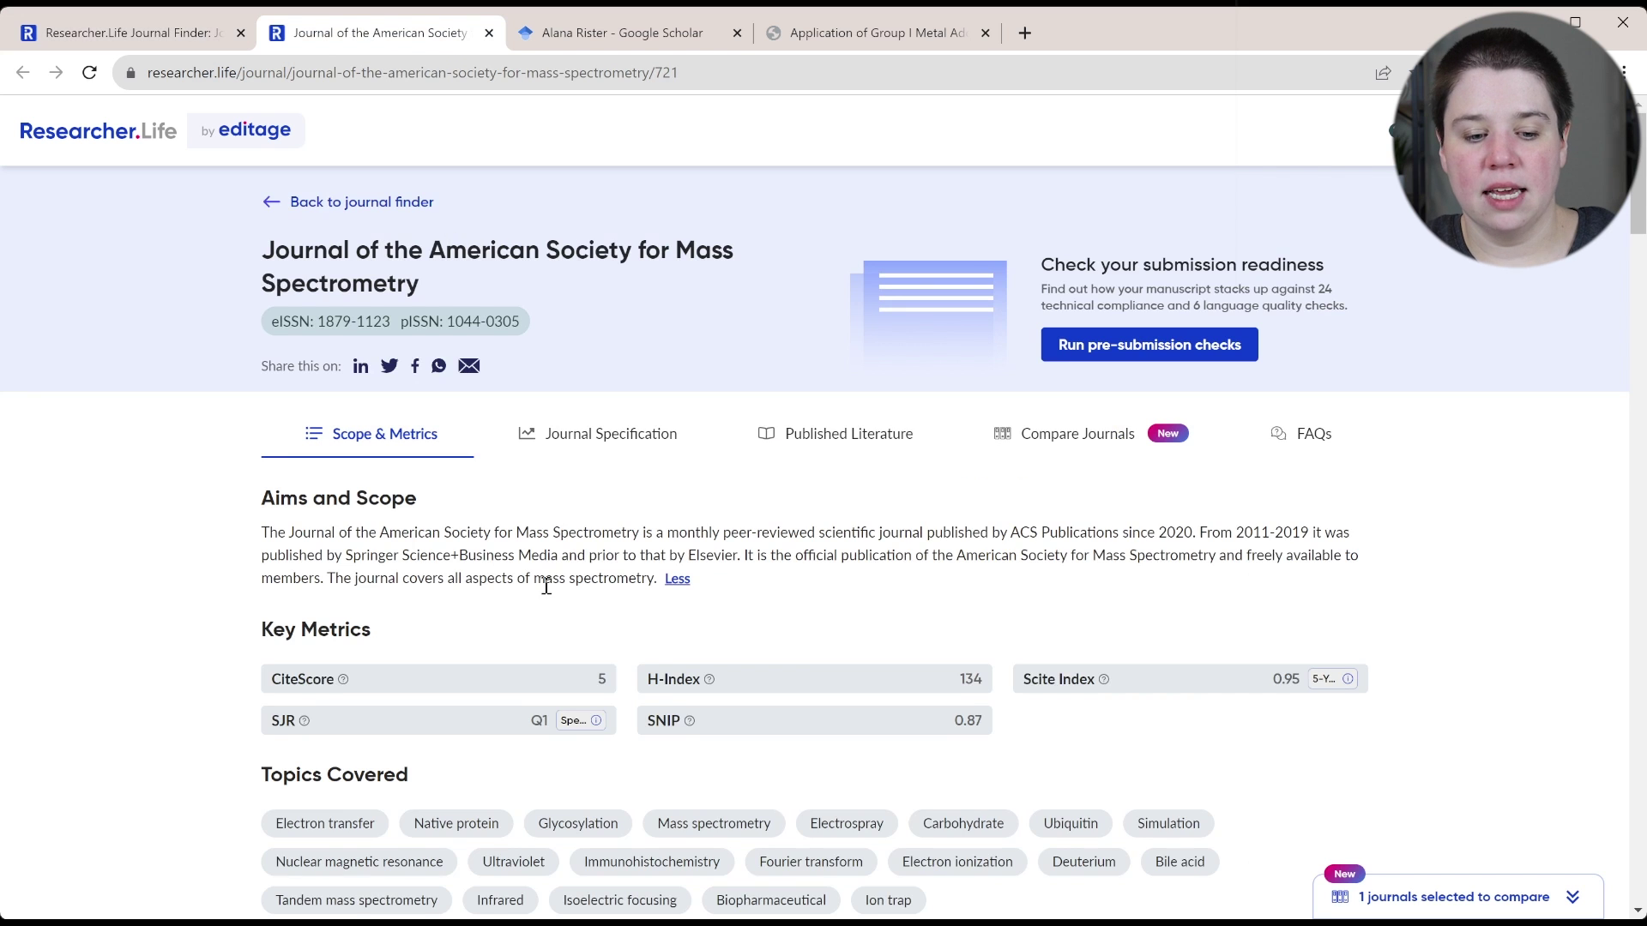
scroll(546, 592, down, 10)
scroll(549, 594, down, 15)
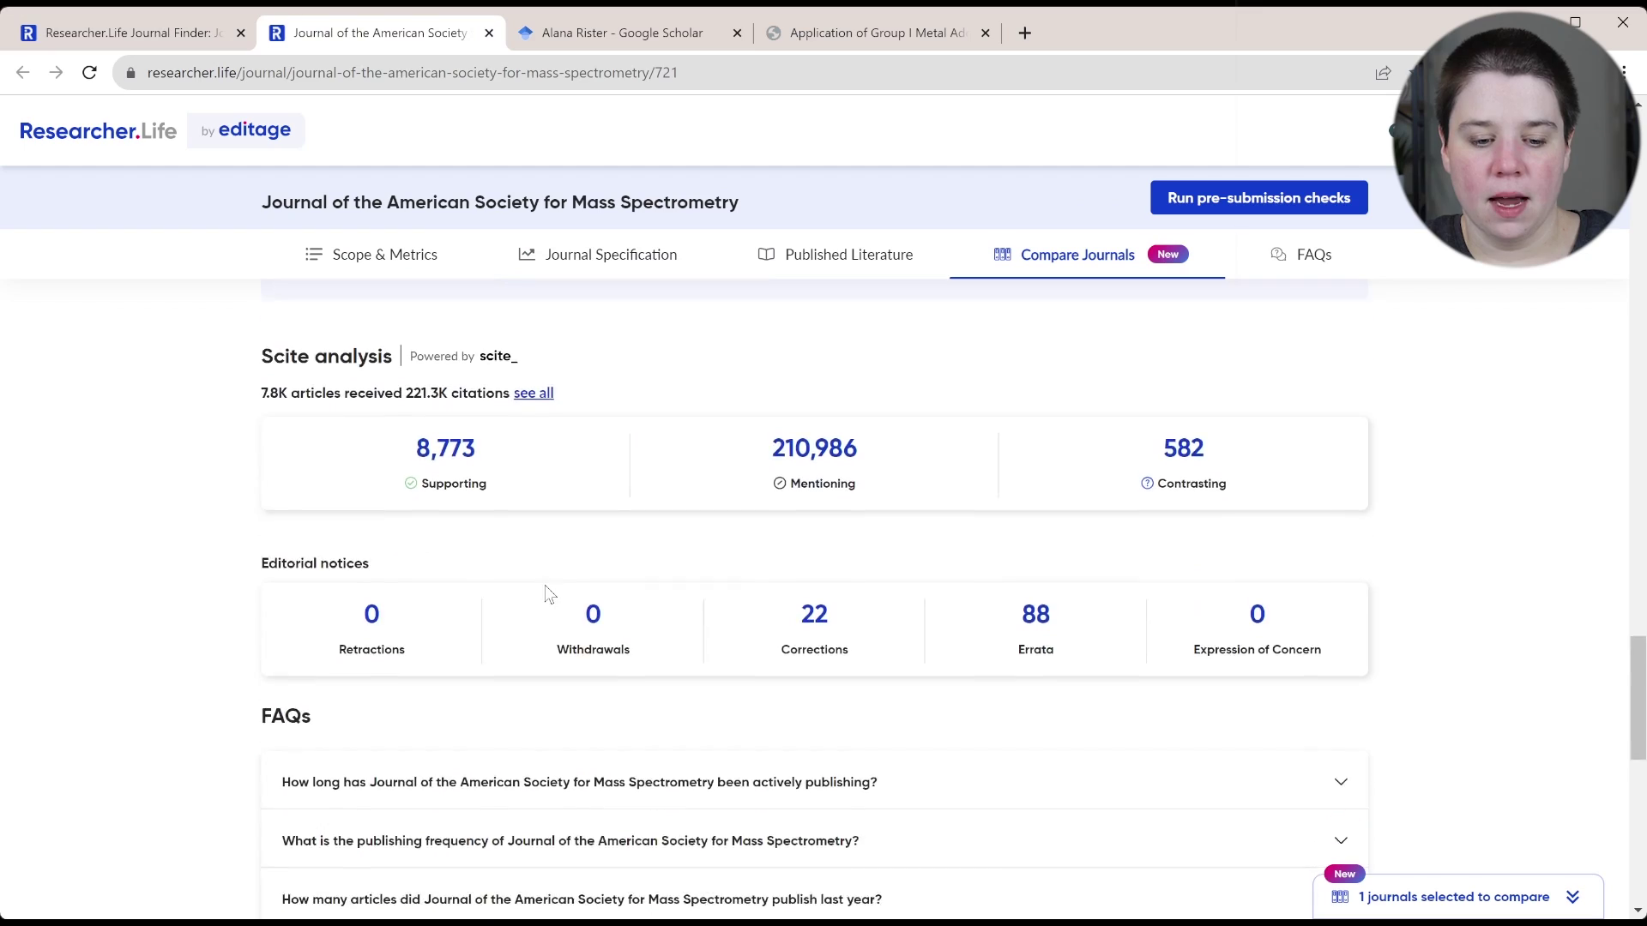
scroll(549, 594, up, 8)
scroll(550, 594, up, 2)
scroll(549, 594, down, 15)
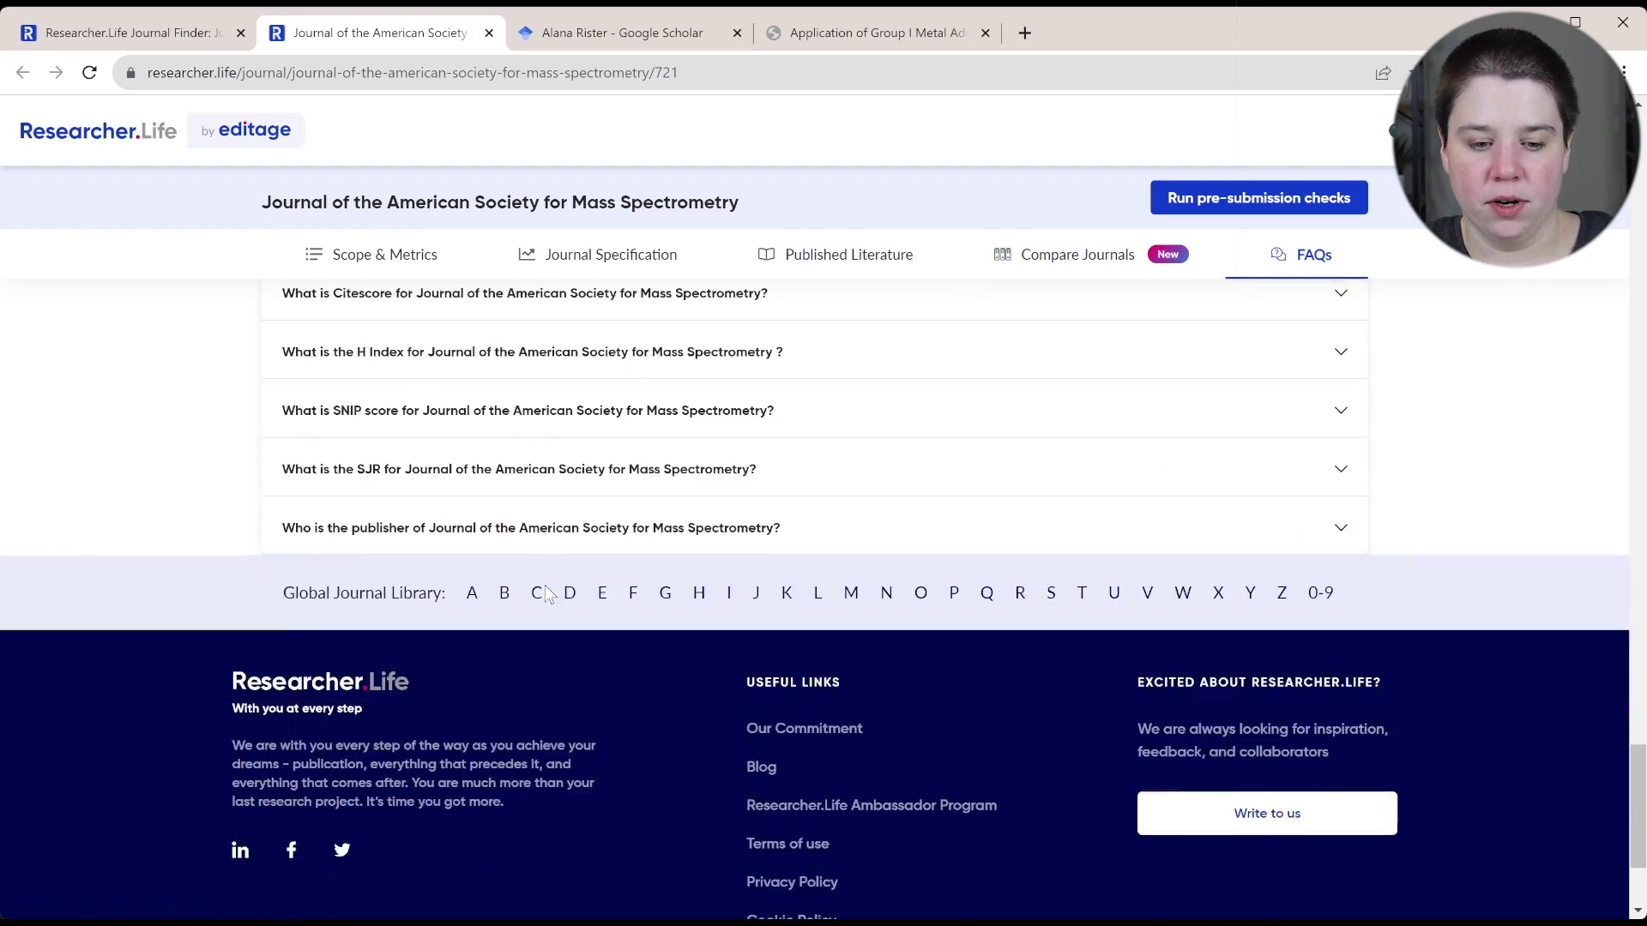
scroll(546, 598, up, 4)
scroll(546, 598, up, 10)
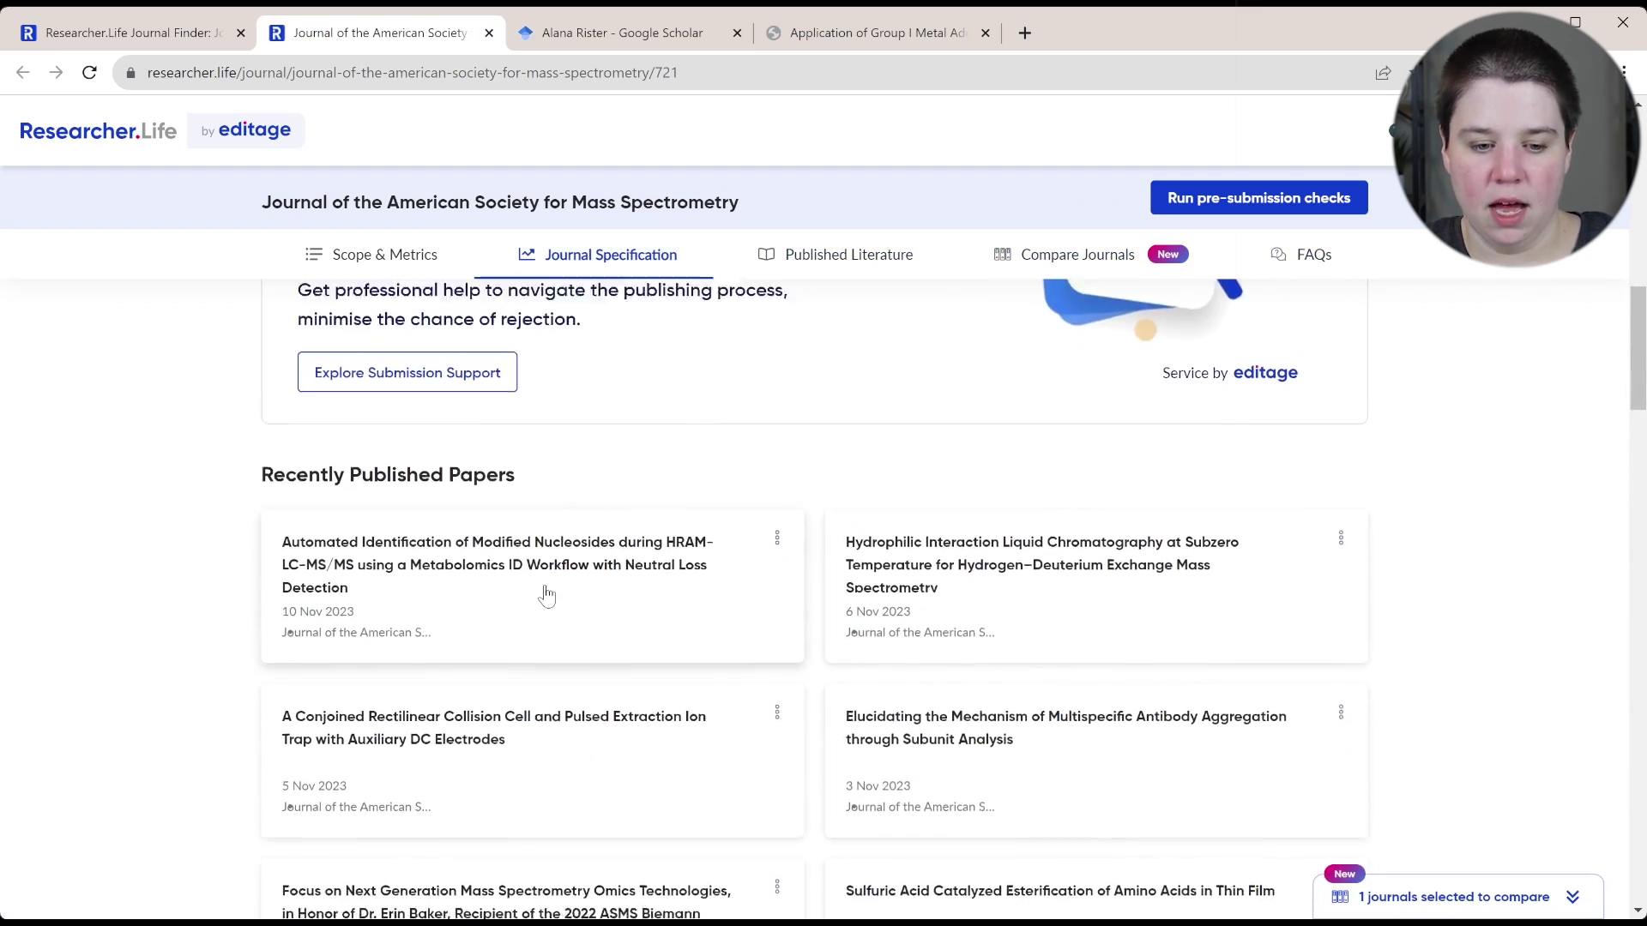
scroll(547, 594, down, 2)
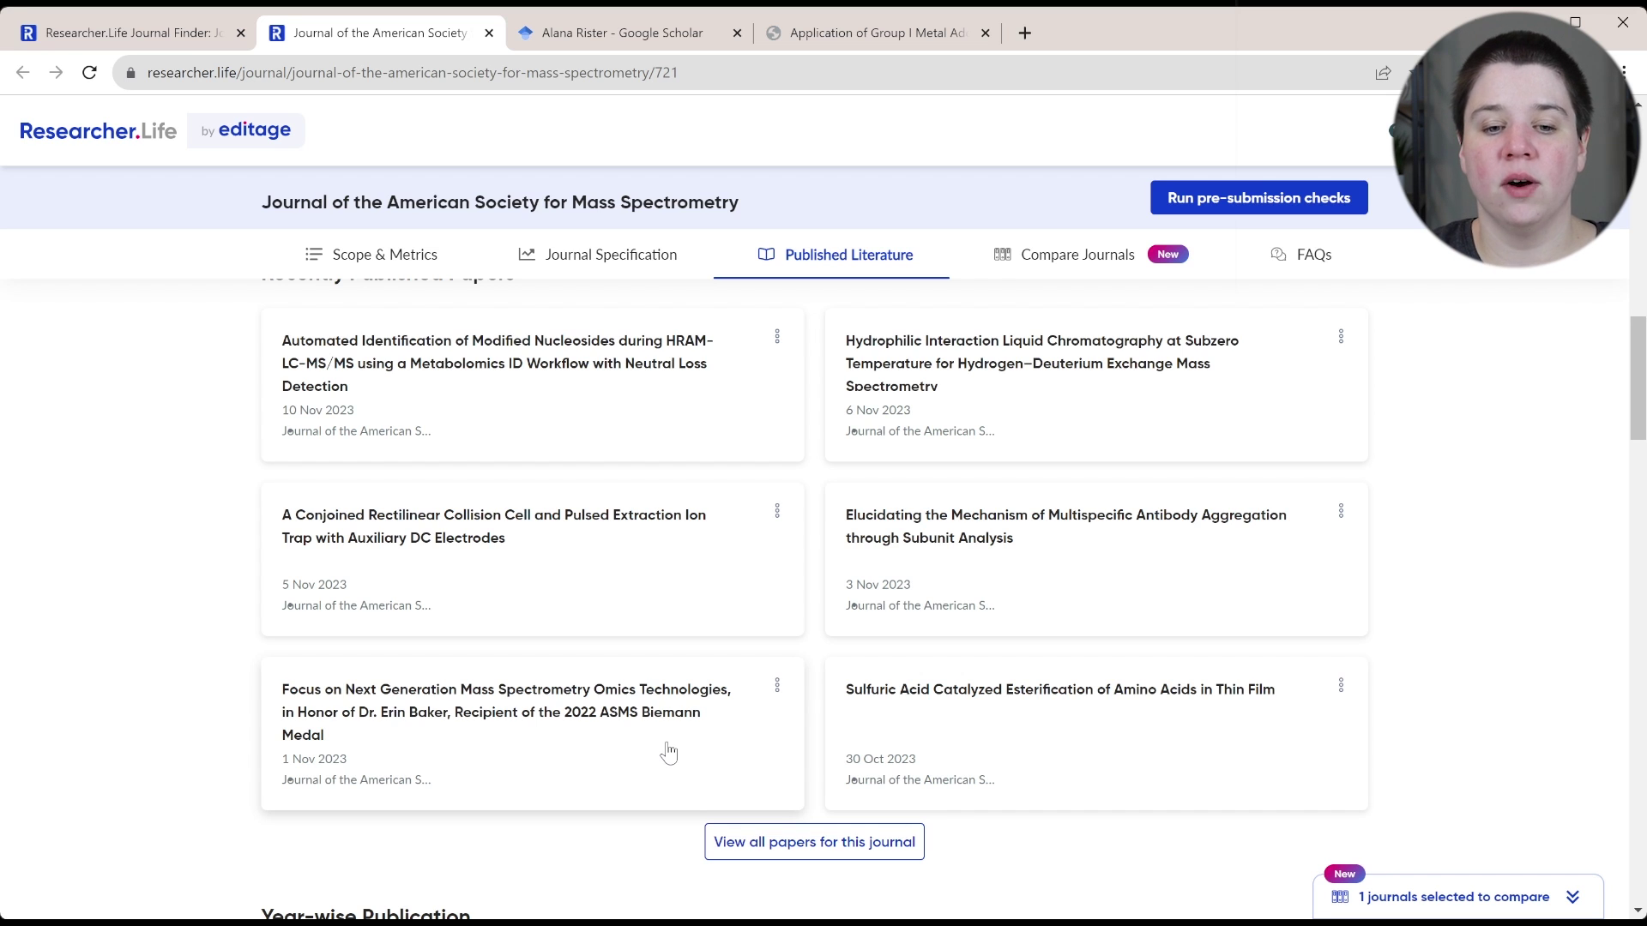
click(162, 36)
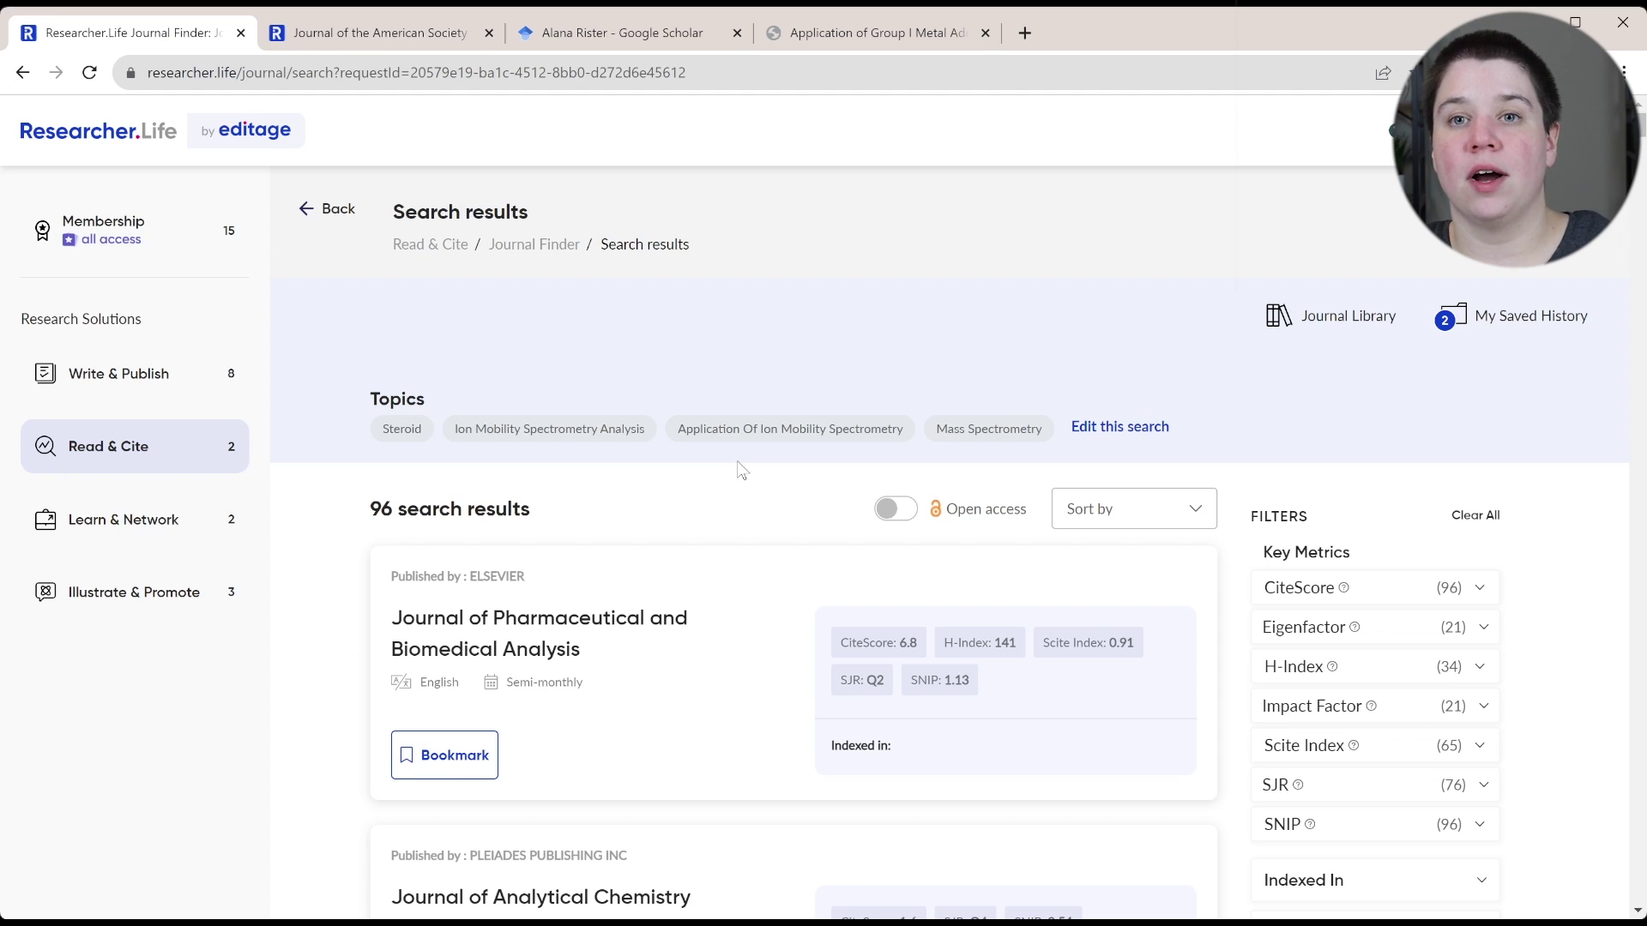